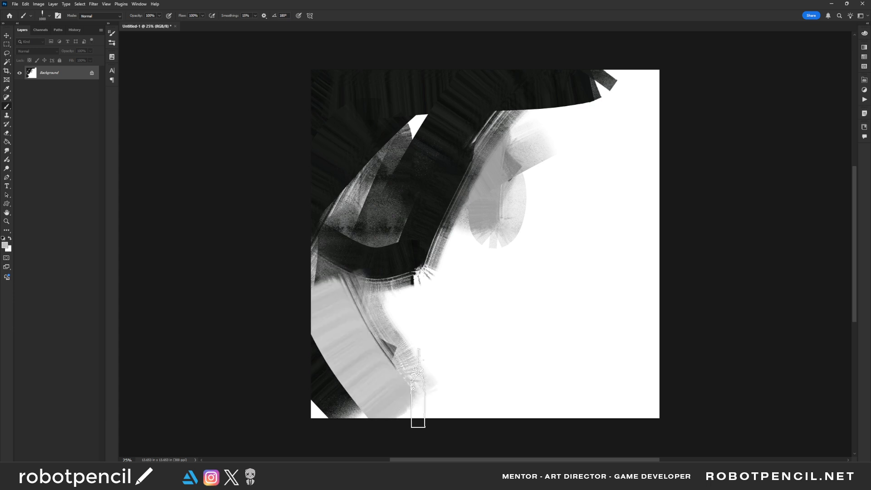
- Block in broad light grey and near-black strokes across the centre and left side of the canvas
{"action": "mouse_move", "coordinate": [520, 286]}
{"action": "left_mouse_down"}
{"action": "mouse_move", "coordinate": [434, 249]}
{"action": "mouse_move", "coordinate": [363, 288]}
{"action": "left_mouse_up"}
{"action": "left_click", "coordinate": [426, 198], "text": "alt"}
{"action": "mouse_move", "coordinate": [455, 162]}
{"action": "left_mouse_down"}
{"action": "mouse_move", "coordinate": [387, 243]}
{"action": "mouse_move", "coordinate": [284, 218]}
{"action": "left_mouse_up"}
{"action": "left_click_drag", "start_coordinate": [284, 218], "coordinate": [384, 301]}
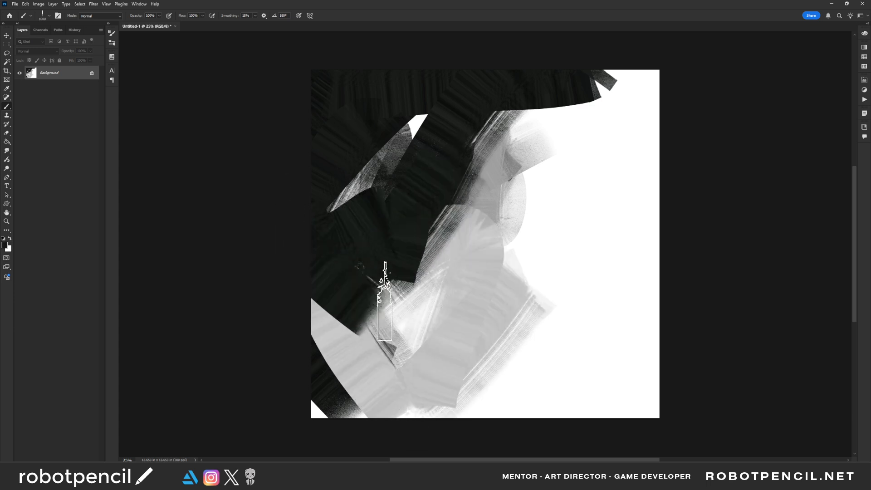
{"action": "left_click_drag", "start_coordinate": [494, 228], "coordinate": [415, 320]}
- Sweep a wide translucent grey-green band from the upper-right edge of the canvas toward its centre
{"action": "left_click_drag", "start_coordinate": [620, 105], "coordinate": [460, 140]}
{"action": "left_click_drag", "start_coordinate": [461, 141], "coordinate": [659, 74]}
{"action": "left_click", "coordinate": [630, 94], "text": "alt"}
{"action": "mouse_move", "coordinate": [585, 102]}
{"action": "left_mouse_down"}
{"action": "mouse_move", "coordinate": [667, 98]}
{"action": "mouse_move", "coordinate": [417, 162]}
{"action": "left_mouse_up"}
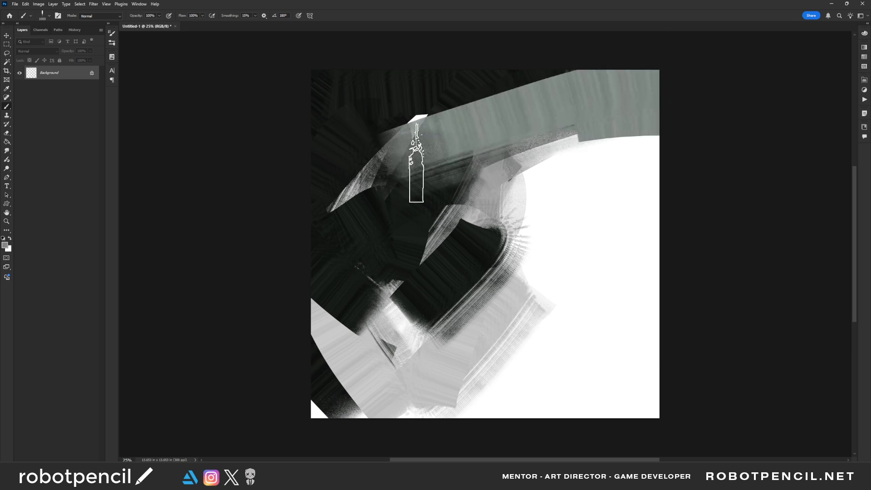
- Extend the grey-green over the dark left half with wide diagonal strokes and rework the band near the upper edge
{"action": "left_click", "coordinate": [470, 93], "text": "alt"}
{"action": "left_click_drag", "start_coordinate": [459, 82], "coordinate": [579, 58]}
{"action": "mouse_move", "coordinate": [622, 97]}
{"action": "left_mouse_down"}
{"action": "mouse_move", "coordinate": [558, 114]}
{"action": "mouse_move", "coordinate": [562, 107]}
{"action": "mouse_move", "coordinate": [347, 228]}
{"action": "left_mouse_up"}
{"action": "left_click", "coordinate": [601, 105], "text": "alt"}
{"action": "mouse_move", "coordinate": [452, 152]}
{"action": "left_mouse_down"}
{"action": "mouse_move", "coordinate": [318, 237]}
{"action": "mouse_move", "coordinate": [408, 305]}
{"action": "left_mouse_up"}
{"action": "left_click_drag", "start_coordinate": [475, 193], "coordinate": [369, 340]}
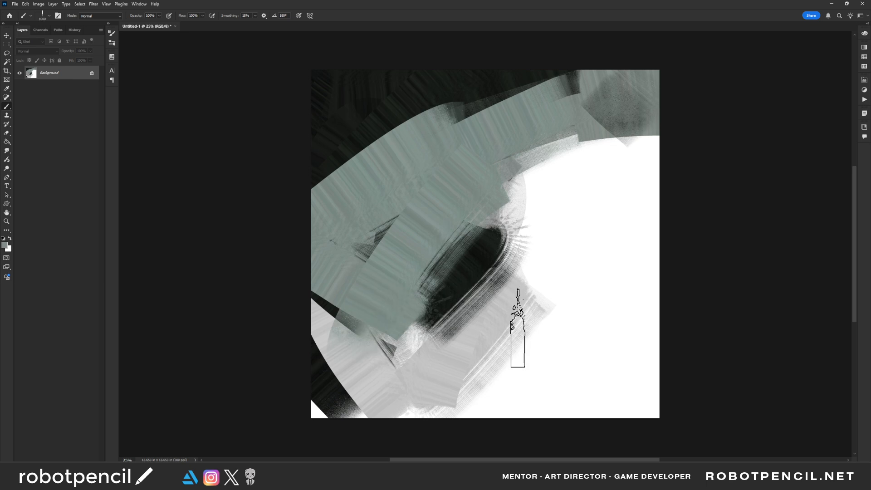
- Lay broad near-black diagonal strokes over the centre and the white area right of it
{"action": "mouse_move", "coordinate": [456, 249]}
{"action": "left_mouse_down"}
{"action": "mouse_move", "coordinate": [442, 320]}
{"action": "mouse_move", "coordinate": [484, 253]}
{"action": "mouse_move", "coordinate": [540, 323]}
{"action": "left_mouse_up"}
{"action": "left_click", "coordinate": [481, 243], "text": "alt"}
{"action": "mouse_move", "coordinate": [485, 245]}
{"action": "left_mouse_down"}
{"action": "mouse_move", "coordinate": [552, 277]}
{"action": "mouse_move", "coordinate": [553, 297]}
{"action": "left_mouse_up"}
{"action": "left_click_drag", "start_coordinate": [611, 181], "coordinate": [453, 274]}
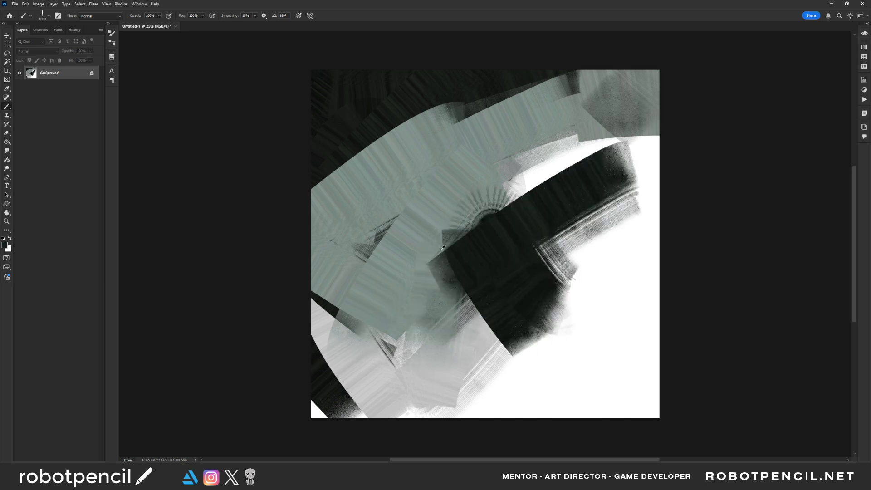
- Cover most of the new dark shape with wide grey-green strokes from the centre to the right canvas edge
{"action": "left_click", "coordinate": [441, 251], "text": "alt"}
{"action": "mouse_move", "coordinate": [515, 193]}
{"action": "left_mouse_down"}
{"action": "mouse_move", "coordinate": [419, 288]}
{"action": "mouse_move", "coordinate": [537, 142]}
{"action": "mouse_move", "coordinate": [498, 276]}
{"action": "left_mouse_up"}
{"action": "left_click_drag", "start_coordinate": [558, 158], "coordinate": [663, 232]}
{"action": "mouse_move", "coordinate": [565, 107]}
{"action": "left_mouse_down"}
{"action": "mouse_move", "coordinate": [646, 97]}
{"action": "mouse_move", "coordinate": [551, 107]}
{"action": "left_mouse_up"}
- Fill the dark upper-left part of the canvas with overlapping darker and lighter grey-green strokes
{"action": "left_click_drag", "start_coordinate": [458, 109], "coordinate": [456, 152]}
{"action": "left_click", "coordinate": [462, 98], "text": "alt"}
{"action": "left_click_drag", "start_coordinate": [417, 66], "coordinate": [440, 112]}
{"action": "mouse_move", "coordinate": [442, 71]}
{"action": "left_mouse_down"}
{"action": "mouse_move", "coordinate": [535, 54]}
{"action": "mouse_move", "coordinate": [478, 125]}
{"action": "left_mouse_up"}
{"action": "left_click_drag", "start_coordinate": [325, 117], "coordinate": [390, 154]}
{"action": "left_click_drag", "start_coordinate": [317, 140], "coordinate": [372, 204]}
{"action": "left_click", "coordinate": [374, 80], "text": "alt"}
{"action": "left_click_drag", "start_coordinate": [327, 91], "coordinate": [423, 149]}
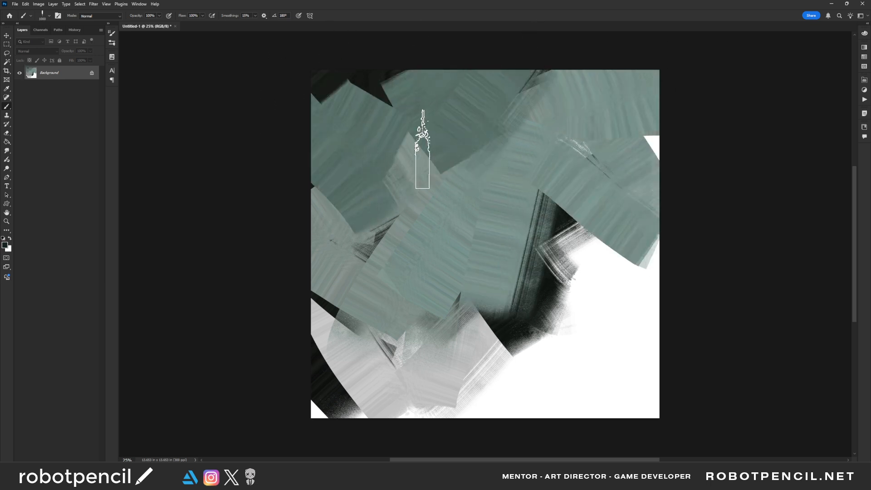
- Paint a wide near-black diagonal shape from the right of centre down to the lower canvas edge
{"action": "left_click_drag", "start_coordinate": [588, 220], "coordinate": [422, 419]}
{"action": "left_click", "coordinate": [511, 332], "text": "alt"}
{"action": "left_click_drag", "start_coordinate": [535, 295], "coordinate": [420, 422]}
- Cover the lower-left corner with pale grey-green and brush lighter grey and teal-grey strokes across the upper-left area
{"action": "left_click_drag", "start_coordinate": [313, 388], "coordinate": [361, 423]}
{"action": "left_click", "coordinate": [355, 348], "text": "alt"}
{"action": "mouse_move", "coordinate": [317, 353]}
{"action": "left_mouse_down"}
{"action": "mouse_move", "coordinate": [363, 383]}
{"action": "mouse_move", "coordinate": [317, 301]}
{"action": "left_mouse_up"}
{"action": "left_click_drag", "start_coordinate": [395, 136], "coordinate": [320, 204]}
{"action": "left_click", "coordinate": [460, 177], "text": "alt"}
{"action": "left_click_drag", "start_coordinate": [365, 179], "coordinate": [480, 169]}
{"action": "left_click_drag", "start_coordinate": [472, 115], "coordinate": [397, 114]}
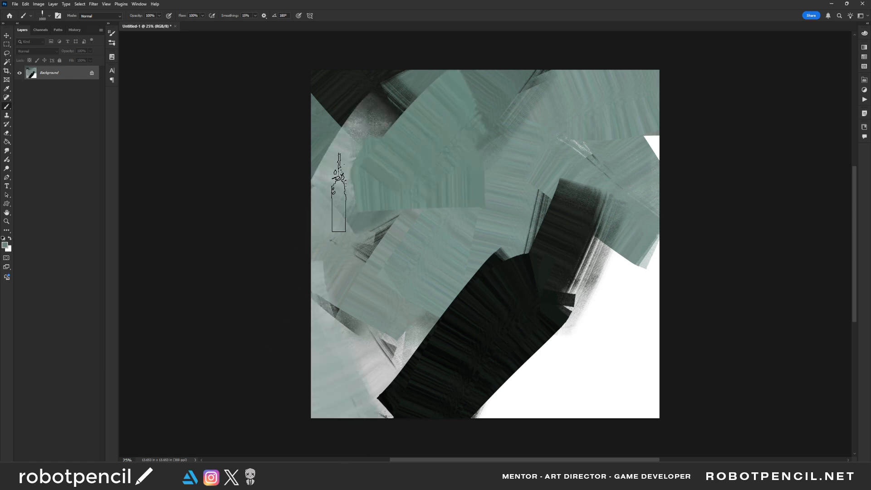
- Darken the upper background with deeper green strokes over the left corner and the area right of centre
{"action": "left_click_drag", "start_coordinate": [409, 82], "coordinate": [317, 136]}
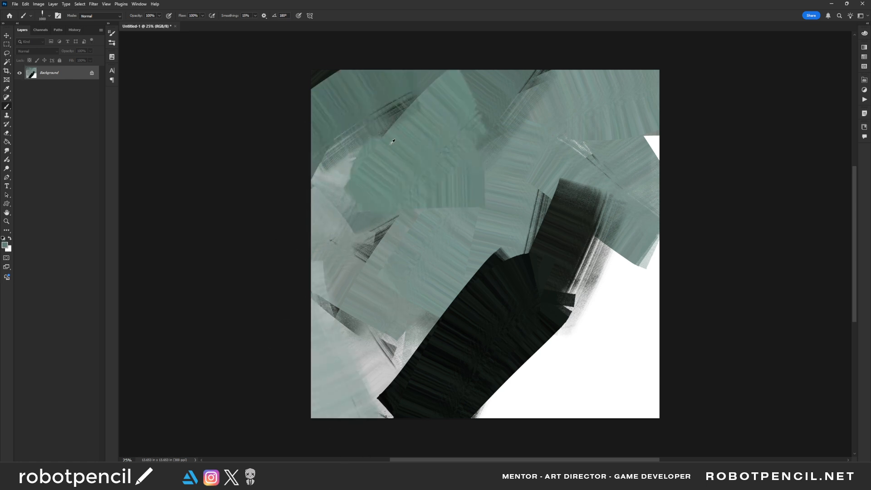
{"action": "left_click_drag", "start_coordinate": [391, 136], "coordinate": [295, 145]}
{"action": "left_click_drag", "start_coordinate": [411, 68], "coordinate": [389, 177]}
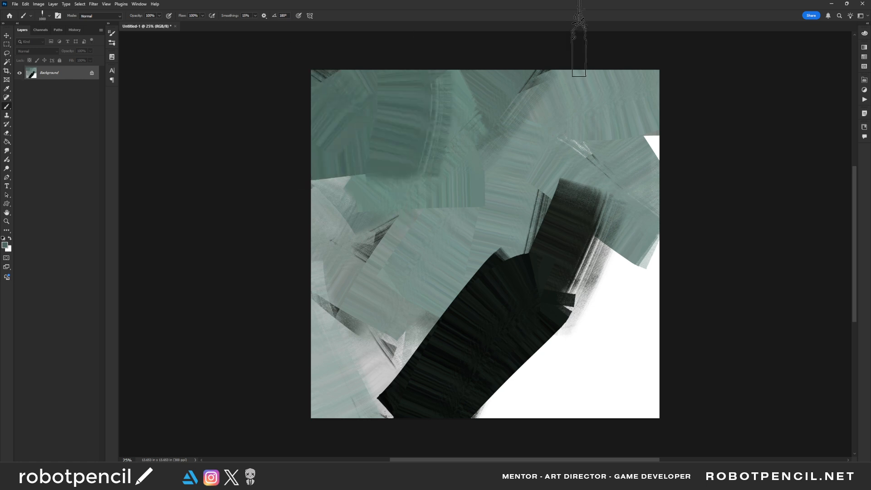
{"action": "left_click_drag", "start_coordinate": [558, 50], "coordinate": [520, 134]}
- Fan lighter teal-grey strokes across the centre and over the upper edge of the near-black shape
{"action": "left_click", "coordinate": [498, 207], "text": "alt"}
{"action": "mouse_move", "coordinate": [514, 175]}
{"action": "left_mouse_down"}
{"action": "mouse_move", "coordinate": [455, 220]}
{"action": "mouse_move", "coordinate": [477, 293]}
{"action": "left_mouse_up"}
{"action": "left_click_drag", "start_coordinate": [515, 236], "coordinate": [513, 302]}
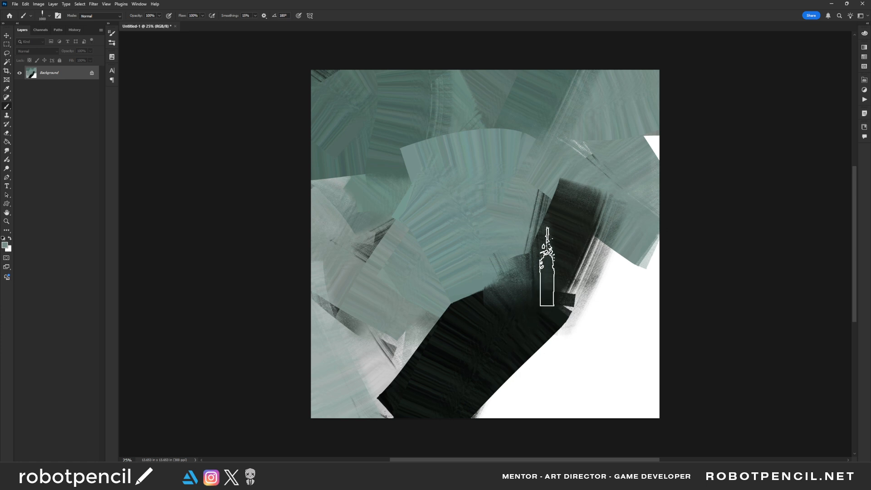
- Paint a small near-black head shape near the upper centre with a smaller brush and flip the canvas horizontally
{"action": "left_click", "coordinate": [579, 238], "text": "alt"}
{"action": "key", "text": "bracketleft"}
{"action": "key", "text": "bracketleft"}
{"action": "key", "text": "bracketleft"}
{"action": "key", "text": "bracketleft"}
{"action": "key", "text": "bracketleft"}
{"action": "key", "text": "bracketleft"}
{"action": "key", "text": "bracketleft"}
{"action": "key", "text": "bracketleft"}
{"action": "key", "text": "bracketleft"}
{"action": "mouse_move", "coordinate": [482, 136]}
{"action": "left_mouse_down"}
{"action": "mouse_move", "coordinate": [452, 131]}
{"action": "mouse_move", "coordinate": [458, 168]}
{"action": "mouse_move", "coordinate": [452, 142]}
{"action": "mouse_move", "coordinate": [465, 146]}
{"action": "mouse_move", "coordinate": [462, 157]}
{"action": "mouse_move", "coordinate": [471, 127]}
{"action": "mouse_move", "coordinate": [473, 150]}
{"action": "left_mouse_up"}
{"action": "key", "text": "ctrl+z"}
{"action": "key", "text": "bracketleft"}
{"action": "key", "text": "ctrl+f"}
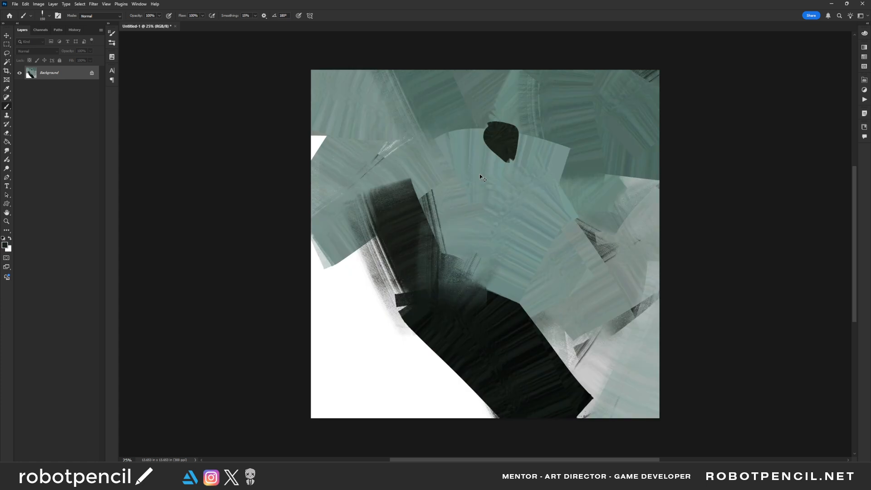
- Sample the background grey-green and, with a larger brush, cut into the left edge of the upright dark shape
{"action": "left_click", "coordinate": [413, 165], "text": "alt"}
{"action": "key", "text": "bracketright"}
{"action": "key", "text": "bracketright"}
{"action": "key", "text": "bracketright"}
{"action": "key", "text": "bracketright"}
{"action": "key", "text": "bracketright"}
{"action": "key", "text": "bracketright"}
{"action": "key", "text": "bracketright"}
{"action": "key", "text": "bracketright"}
{"action": "key", "text": "bracketright"}
{"action": "mouse_move", "coordinate": [401, 166]}
{"action": "left_mouse_down"}
{"action": "mouse_move", "coordinate": [354, 193]}
{"action": "mouse_move", "coordinate": [395, 164]}
{"action": "left_mouse_up"}
{"action": "left_click_drag", "start_coordinate": [351, 229], "coordinate": [398, 311]}
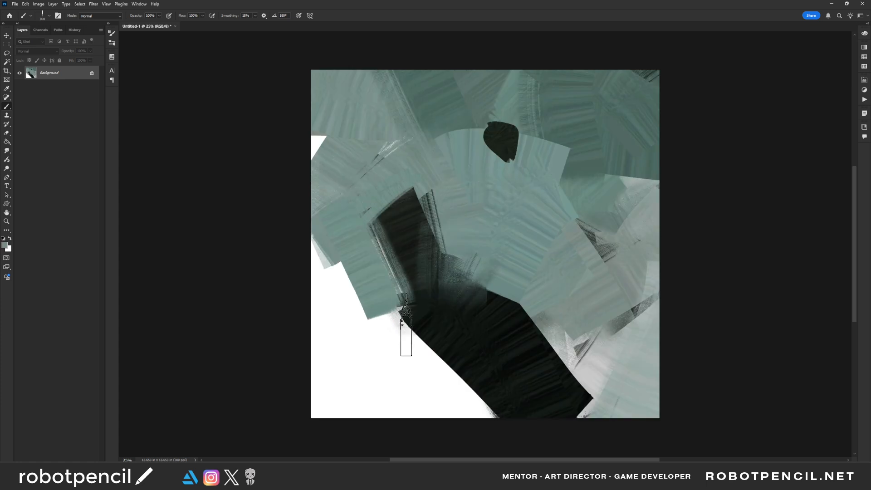
- Extend the dark ground shape with sampled near-black green strokes across the white lower-left area
{"action": "left_click", "coordinate": [406, 294], "text": "alt"}
{"action": "mouse_move", "coordinate": [391, 238]}
{"action": "left_mouse_down"}
{"action": "mouse_move", "coordinate": [269, 291]}
{"action": "mouse_move", "coordinate": [462, 374]}
{"action": "left_mouse_up"}
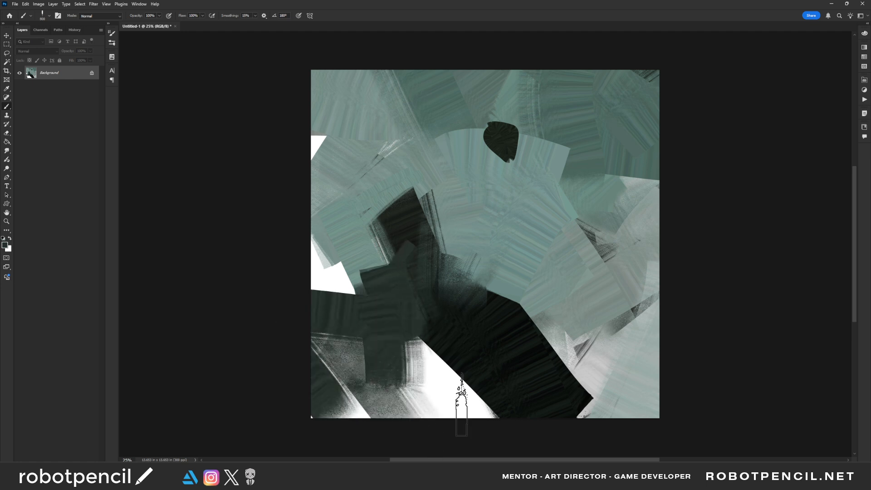
{"action": "left_click_drag", "start_coordinate": [462, 405], "coordinate": [425, 381]}
- Paint over the dark upright part above the ground shape with sampled background grey-green
{"action": "left_click", "coordinate": [432, 184], "text": "alt"}
{"action": "left_click_drag", "start_coordinate": [378, 218], "coordinate": [449, 210]}
{"action": "mouse_move", "coordinate": [400, 227]}
{"action": "left_mouse_down"}
{"action": "mouse_move", "coordinate": [477, 276]}
{"action": "mouse_move", "coordinate": [438, 246]}
{"action": "mouse_move", "coordinate": [465, 244]}
{"action": "mouse_move", "coordinate": [453, 238]}
{"action": "mouse_move", "coordinate": [504, 294]}
{"action": "left_mouse_up"}
- Sample near-black and, with a smaller brush, paint a curved dark stroke arching left from the head shape
{"action": "left_click", "coordinate": [477, 325], "text": "alt"}
{"action": "key", "text": "bracketleft"}
{"action": "key", "text": "bracketleft"}
{"action": "key", "text": "bracketleft"}
{"action": "key", "text": "bracketleft"}
{"action": "key", "text": "bracketleft"}
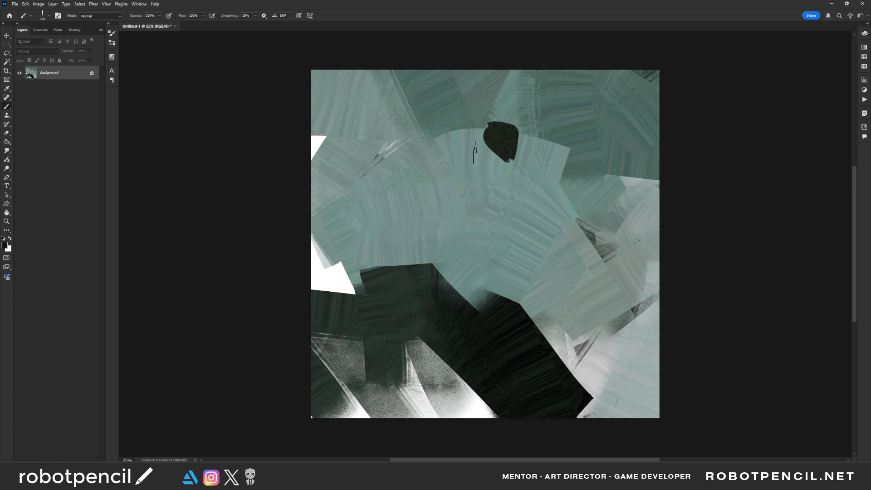
{"action": "mouse_move", "coordinate": [483, 127]}
{"action": "left_mouse_down"}
{"action": "mouse_move", "coordinate": [447, 123]}
{"action": "mouse_move", "coordinate": [476, 120]}
{"action": "mouse_move", "coordinate": [416, 156]}
{"action": "left_mouse_up"}
- Swap to white and paint a small bright patch just left of the dark head
{"action": "key", "text": "x"}
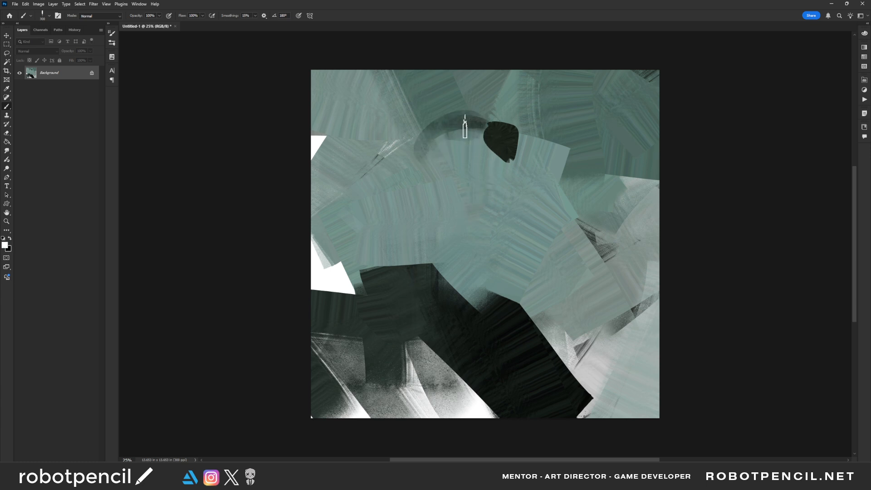
{"action": "key", "text": "bracketleft"}
{"action": "left_click_drag", "start_coordinate": [465, 122], "coordinate": [475, 155]}
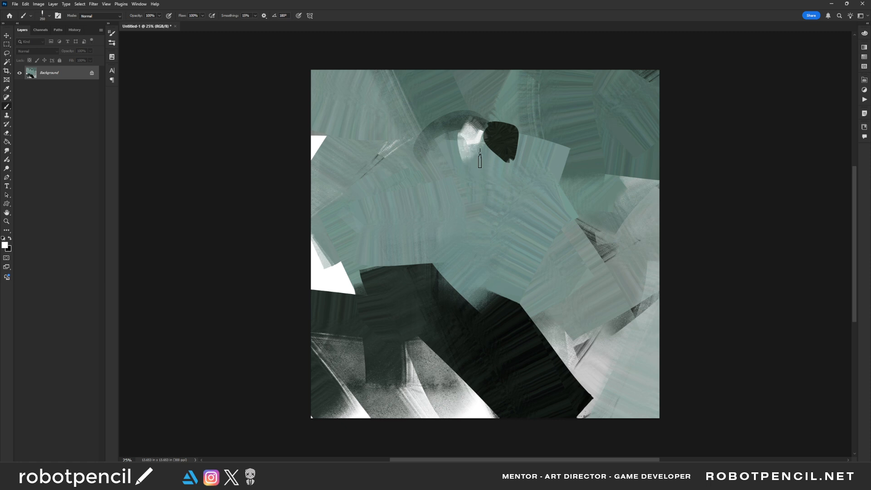
- Mix pale tinted tones with the colour sliders and add small strokes over the white patch beside the head
{"action": "key", "text": "F6"}
{"action": "left_click_drag", "start_coordinate": [684, 98], "coordinate": [685, 89]}
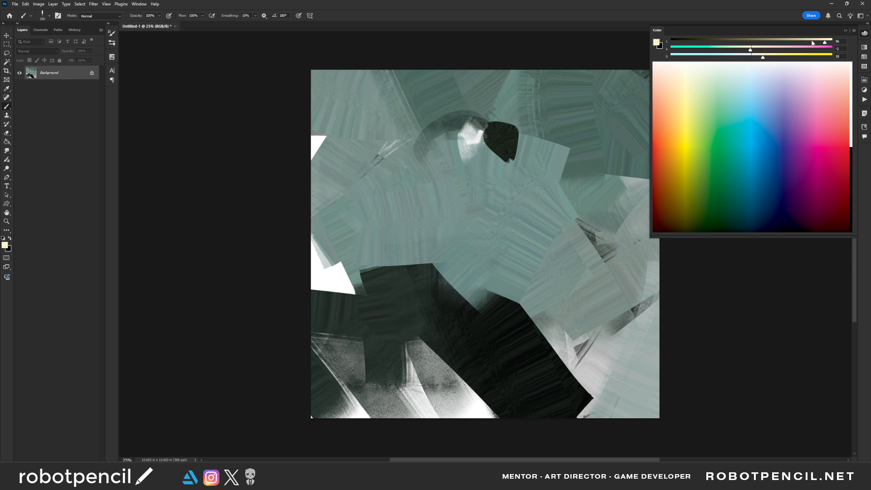
{"action": "left_click", "coordinate": [769, 50]}
{"action": "mouse_move", "coordinate": [470, 128]}
{"action": "left_mouse_down"}
{"action": "mouse_move", "coordinate": [487, 147]}
{"action": "mouse_move", "coordinate": [482, 129]}
{"action": "mouse_move", "coordinate": [462, 129]}
{"action": "mouse_move", "coordinate": [469, 120]}
{"action": "mouse_move", "coordinate": [446, 120]}
{"action": "mouse_move", "coordinate": [480, 133]}
{"action": "left_mouse_up"}
{"action": "left_click", "coordinate": [478, 133], "text": "alt"}
{"action": "key", "text": "bracketleft"}
{"action": "key", "text": "bracketleft"}
{"action": "key", "text": "bracketleft"}
{"action": "left_click_drag", "start_coordinate": [810, 46], "coordinate": [820, 43]}
{"action": "mouse_move", "coordinate": [477, 130]}
{"action": "left_mouse_down"}
{"action": "mouse_move", "coordinate": [471, 136]}
{"action": "mouse_move", "coordinate": [454, 115]}
{"action": "mouse_move", "coordinate": [496, 132]}
{"action": "mouse_move", "coordinate": [490, 165]}
{"action": "left_mouse_up"}
- Block in the figure's torso left of the head with pale lavender and pale pink strokes
{"action": "key", "text": "]"}
{"action": "key", "text": "]"}
{"action": "mouse_move", "coordinate": [428, 131]}
{"action": "left_mouse_down"}
{"action": "mouse_move", "coordinate": [469, 129]}
{"action": "mouse_move", "coordinate": [422, 135]}
{"action": "mouse_move", "coordinate": [414, 147]}
{"action": "mouse_move", "coordinate": [475, 156]}
{"action": "mouse_move", "coordinate": [457, 120]}
{"action": "mouse_move", "coordinate": [412, 132]}
{"action": "mouse_move", "coordinate": [441, 150]}
{"action": "mouse_move", "coordinate": [419, 136]}
{"action": "left_mouse_up"}
{"action": "left_click", "coordinate": [418, 142], "text": "alt"}
{"action": "left_click", "coordinate": [475, 155], "text": "alt"}
{"action": "key", "text": "["}
{"action": "mouse_move", "coordinate": [458, 128]}
{"action": "left_mouse_down"}
{"action": "mouse_move", "coordinate": [412, 146]}
{"action": "mouse_move", "coordinate": [453, 147]}
{"action": "left_mouse_up"}
{"action": "mouse_move", "coordinate": [462, 153]}
{"action": "left_mouse_down"}
{"action": "mouse_move", "coordinate": [423, 157]}
{"action": "mouse_move", "coordinate": [450, 170]}
{"action": "mouse_move", "coordinate": [452, 185]}
{"action": "mouse_move", "coordinate": [468, 174]}
{"action": "mouse_move", "coordinate": [443, 193]}
{"action": "mouse_move", "coordinate": [479, 163]}
{"action": "left_mouse_up"}
{"action": "left_click", "coordinate": [481, 150], "text": "alt"}
{"action": "mouse_move", "coordinate": [479, 163]}
{"action": "left_mouse_down"}
{"action": "mouse_move", "coordinate": [450, 192]}
{"action": "mouse_move", "coordinate": [423, 158]}
{"action": "left_mouse_up"}
- Define the edge between head and torso with small near-black and pale lavender touches
{"action": "left_click", "coordinate": [501, 149], "text": "alt"}
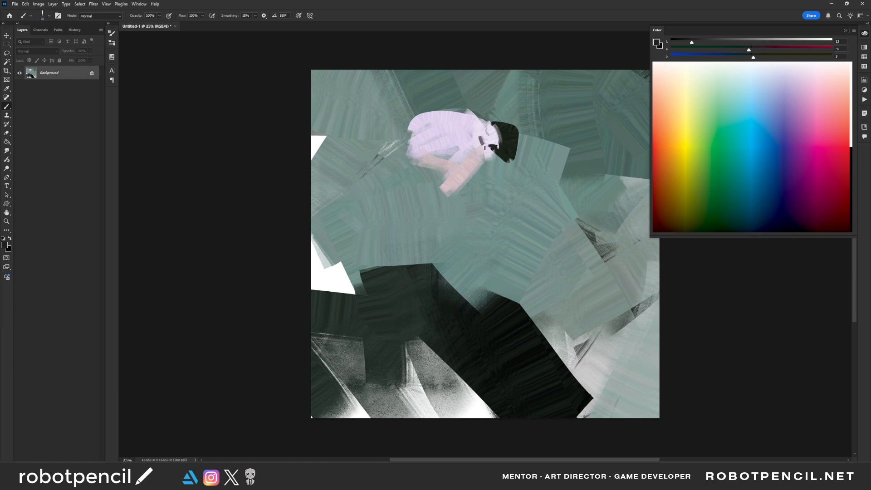
{"action": "left_click", "coordinate": [494, 134], "text": "alt"}
{"action": "left_click", "coordinate": [501, 131], "text": "alt"}
{"action": "left_click_drag", "start_coordinate": [495, 133], "coordinate": [489, 137]}
{"action": "left_click", "coordinate": [489, 138], "text": "alt"}
{"action": "left_click", "coordinate": [476, 128], "text": "alt"}
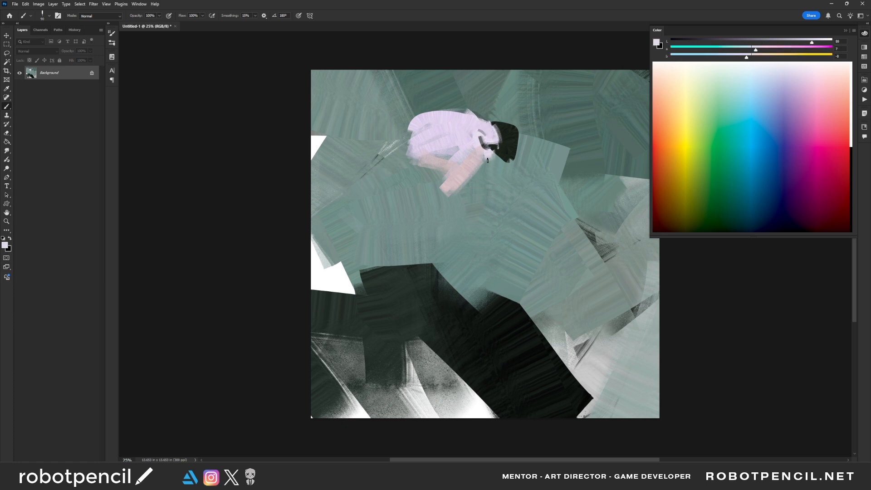
- Flip the canvas horizontally and refine the neck side of the head with a near-black stroke
{"action": "key", "text": "h"}
{"action": "left_click", "coordinate": [465, 135], "text": "alt"}
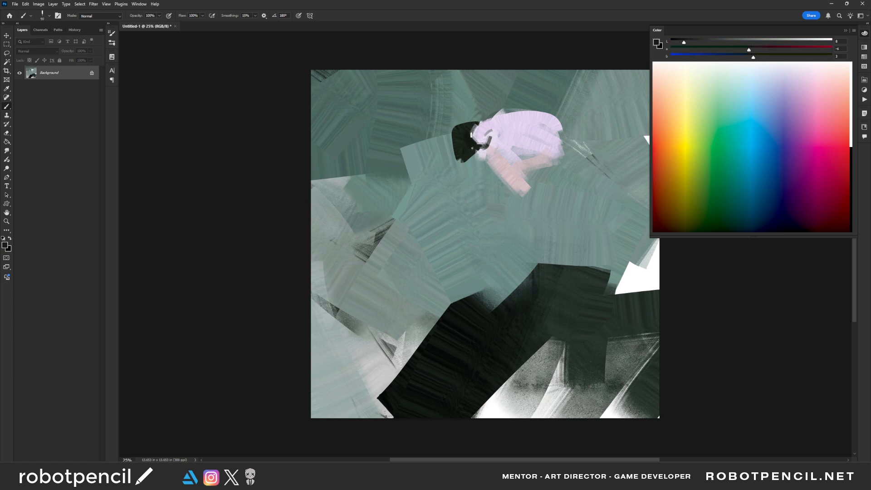
{"action": "left_click_drag", "start_coordinate": [471, 135], "coordinate": [483, 144]}
{"action": "left_click", "coordinate": [473, 137], "text": "alt"}
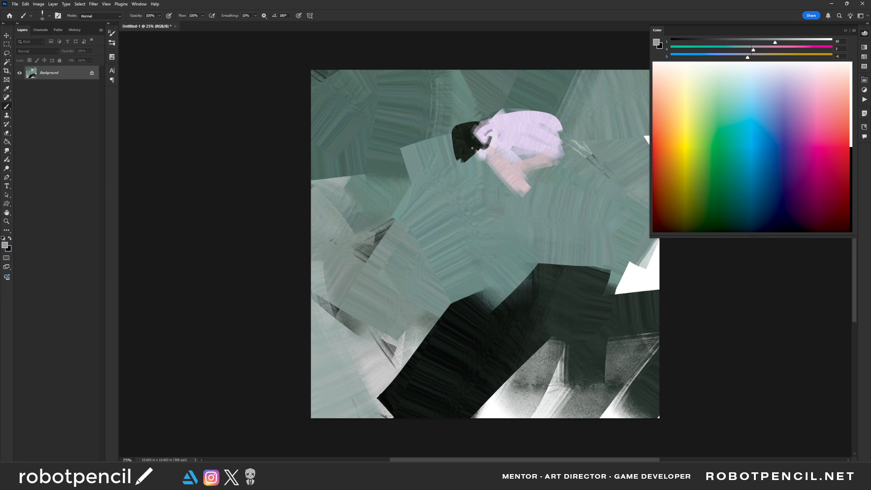
- Sample lavender from the figure and smooth the upper back and lower torso with it
{"action": "left_click", "coordinate": [508, 119], "text": "alt"}
{"action": "mouse_move", "coordinate": [508, 119]}
{"action": "left_mouse_down"}
{"action": "mouse_move", "coordinate": [473, 129]}
{"action": "mouse_move", "coordinate": [532, 117]}
{"action": "mouse_move", "coordinate": [535, 125]}
{"action": "left_mouse_up"}
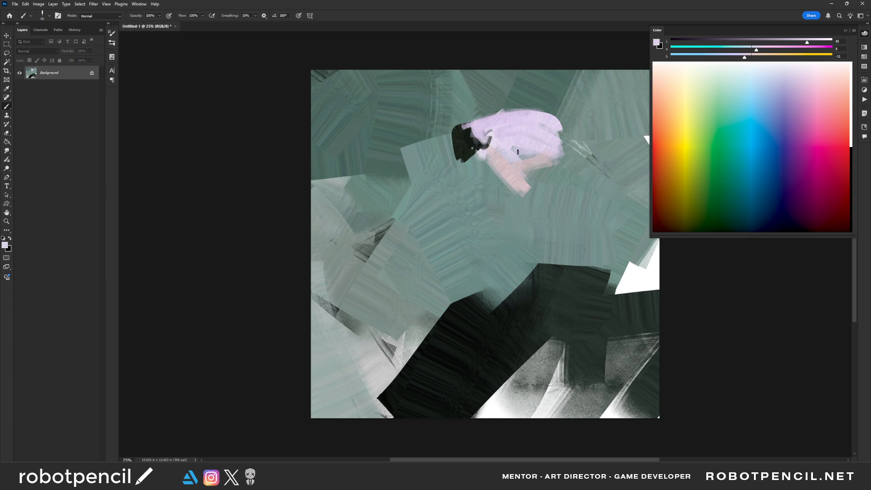
{"action": "mouse_move", "coordinate": [493, 158]}
{"action": "left_mouse_down"}
{"action": "mouse_move", "coordinate": [504, 169]}
{"action": "mouse_move", "coordinate": [551, 150]}
{"action": "mouse_move", "coordinate": [561, 159]}
{"action": "mouse_move", "coordinate": [545, 175]}
{"action": "mouse_move", "coordinate": [551, 159]}
{"action": "left_mouse_up"}
- Reset to the default colours, paint near-black strokes under the torso, and flip the canvas horizontally
{"action": "key", "text": "d"}
{"action": "left_click_drag", "start_coordinate": [506, 179], "coordinate": [543, 182]}
{"action": "key", "text": "ctrl+f"}
{"action": "left_click", "coordinate": [444, 168], "text": "alt"}
{"action": "mouse_move", "coordinate": [430, 176]}
{"action": "left_mouse_down"}
{"action": "mouse_move", "coordinate": [458, 177]}
{"action": "mouse_move", "coordinate": [406, 172]}
{"action": "mouse_move", "coordinate": [400, 156]}
{"action": "left_mouse_up"}
{"action": "left_click", "coordinate": [457, 182], "text": "alt"}
{"action": "mouse_move", "coordinate": [405, 147]}
{"action": "left_mouse_down"}
{"action": "mouse_move", "coordinate": [429, 181]}
{"action": "mouse_move", "coordinate": [417, 191]}
{"action": "mouse_move", "coordinate": [407, 173]}
{"action": "left_mouse_up"}
{"action": "key", "text": "bracketright"}
{"action": "key", "text": "bracketright"}
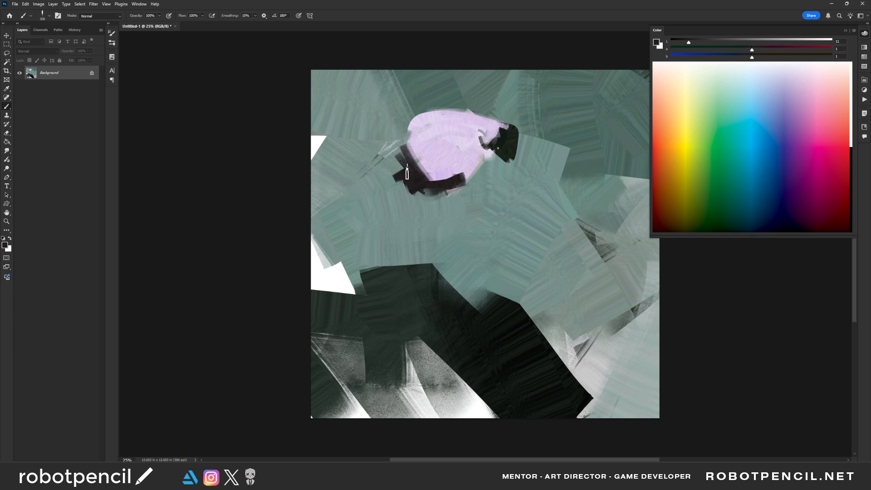
- Extend the lavender shoulder over the dark strokes and add a darker lavender arc across the upper back
{"action": "left_click", "coordinate": [431, 134], "text": "alt"}
{"action": "left_click_drag", "start_coordinate": [418, 134], "coordinate": [393, 177]}
{"action": "key", "text": "ctrl+z"}
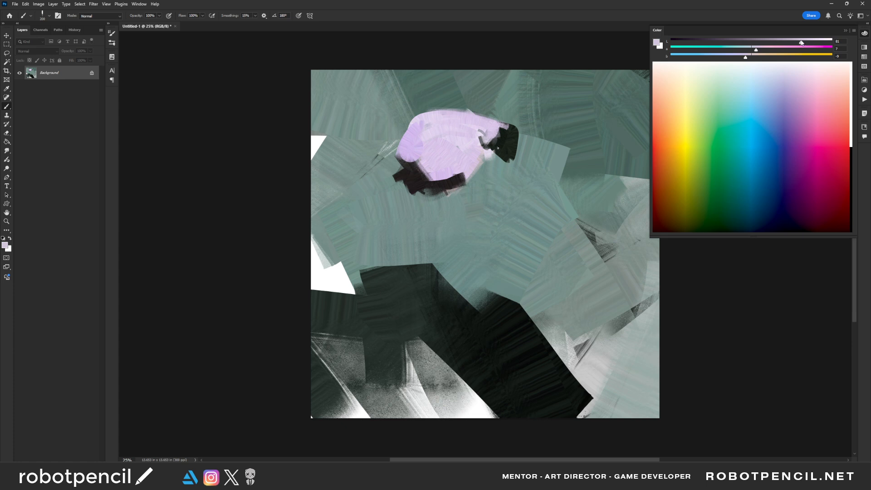
{"action": "mouse_move", "coordinate": [801, 42]}
{"action": "left_mouse_down"}
{"action": "mouse_move", "coordinate": [778, 43]}
{"action": "mouse_move", "coordinate": [792, 46]}
{"action": "left_mouse_up"}
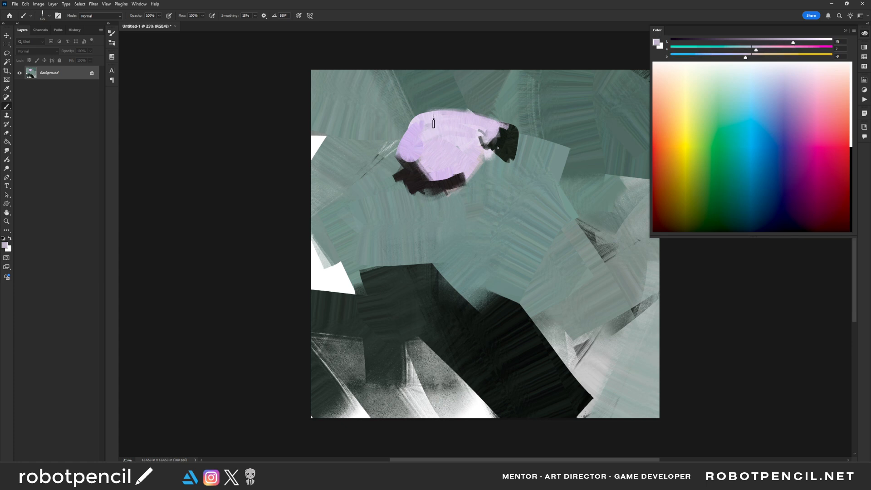
{"action": "left_click_drag", "start_coordinate": [455, 122], "coordinate": [424, 134]}
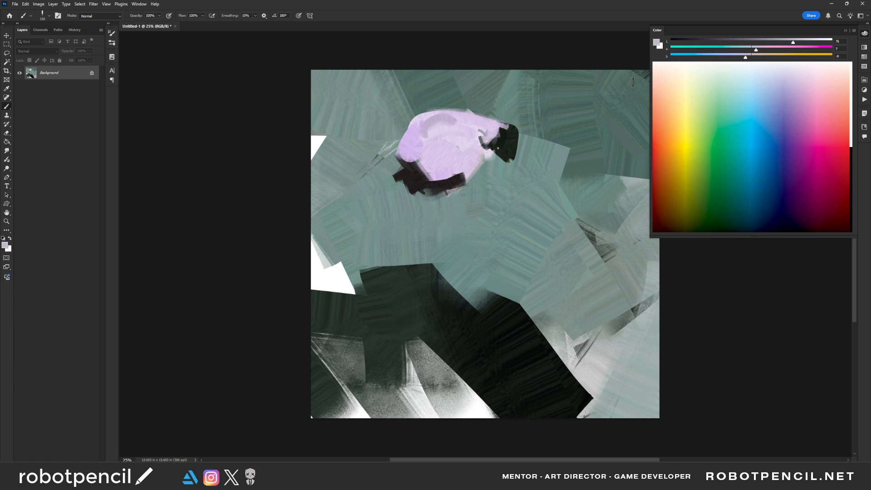
- Lighten the lavender and paint the left arm from the shoulder to the elbow and down over the dark ground
{"action": "left_click_drag", "start_coordinate": [801, 43], "coordinate": [813, 43]}
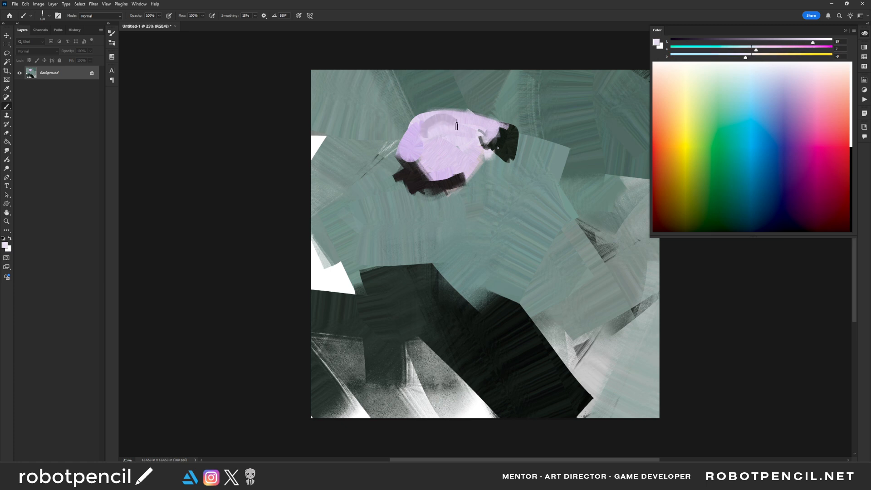
{"action": "mouse_move", "coordinate": [457, 126]}
{"action": "left_mouse_down"}
{"action": "mouse_move", "coordinate": [425, 119]}
{"action": "mouse_move", "coordinate": [416, 138]}
{"action": "mouse_move", "coordinate": [348, 203]}
{"action": "left_mouse_up"}
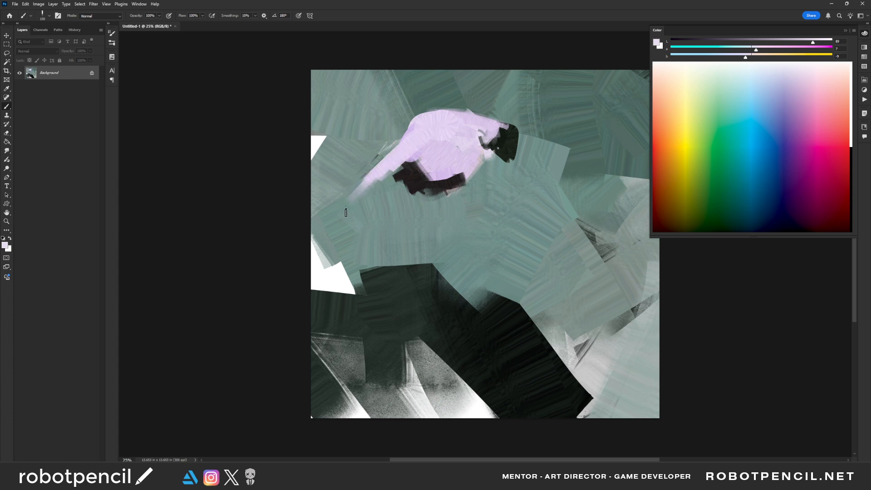
{"action": "mouse_move", "coordinate": [396, 178]}
{"action": "left_mouse_down"}
{"action": "mouse_move", "coordinate": [343, 205]}
{"action": "mouse_move", "coordinate": [369, 191]}
{"action": "mouse_move", "coordinate": [360, 277]}
{"action": "left_mouse_up"}
{"action": "left_click_drag", "start_coordinate": [342, 196], "coordinate": [365, 329]}
{"action": "left_click", "coordinate": [352, 204], "text": "alt"}
{"action": "mouse_move", "coordinate": [356, 203]}
{"action": "left_mouse_down"}
{"action": "mouse_move", "coordinate": [361, 306]}
{"action": "mouse_move", "coordinate": [356, 271]}
{"action": "mouse_move", "coordinate": [358, 292]}
{"action": "left_mouse_up"}
{"action": "left_click", "coordinate": [354, 206], "text": "alt"}
{"action": "left_click_drag", "start_coordinate": [348, 204], "coordinate": [356, 304]}
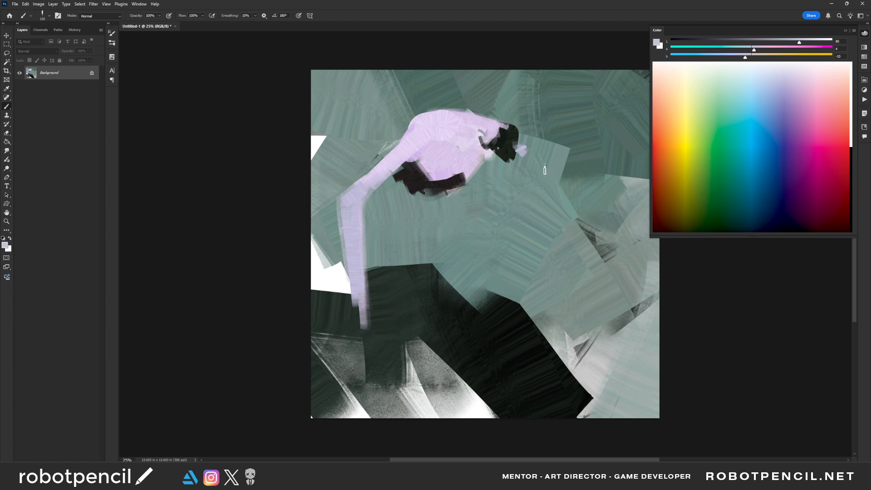
- Paint the opposite lavender arm from beside the head, bending at the elbow and tapering down to the hand
{"action": "mouse_move", "coordinate": [521, 152]}
{"action": "left_mouse_down"}
{"action": "mouse_move", "coordinate": [578, 193]}
{"action": "mouse_move", "coordinate": [596, 237]}
{"action": "left_mouse_up"}
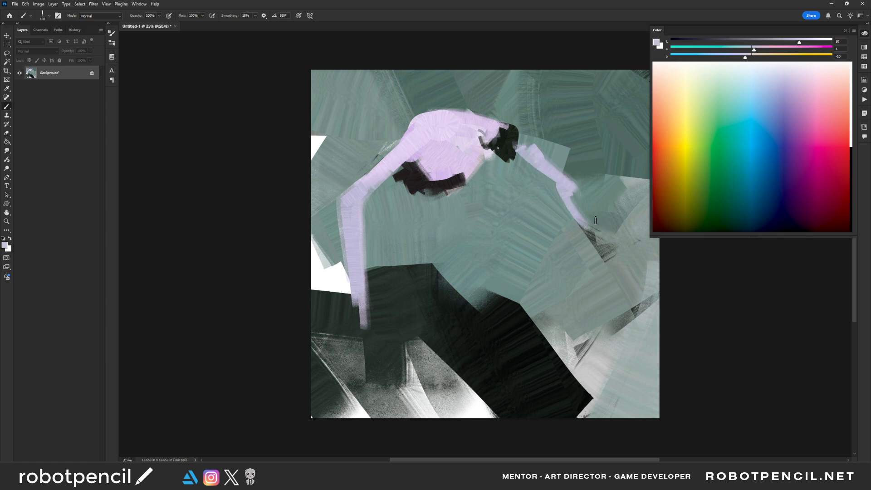
{"action": "left_click_drag", "start_coordinate": [574, 182], "coordinate": [612, 265]}
{"action": "left_click_drag", "start_coordinate": [579, 218], "coordinate": [599, 250]}
- Refine the torso's lower edge with sampled lavender and add muted purple shading beside the neck
{"action": "left_click", "coordinate": [454, 179], "text": "alt"}
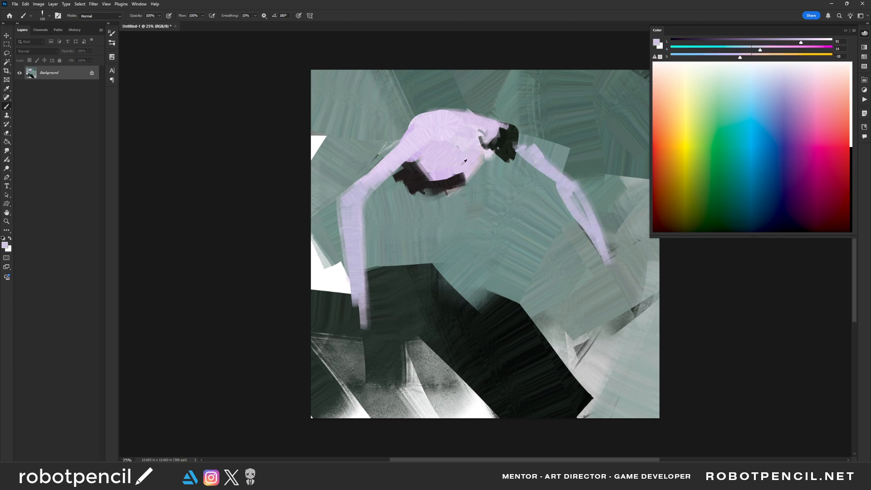
{"action": "mouse_move", "coordinate": [459, 179]}
{"action": "left_mouse_down"}
{"action": "mouse_move", "coordinate": [495, 155]}
{"action": "mouse_move", "coordinate": [469, 159]}
{"action": "mouse_move", "coordinate": [478, 143]}
{"action": "mouse_move", "coordinate": [469, 150]}
{"action": "left_mouse_up"}
{"action": "left_click", "coordinate": [492, 155], "text": "alt"}
{"action": "left_click", "coordinate": [472, 136], "text": "alt"}
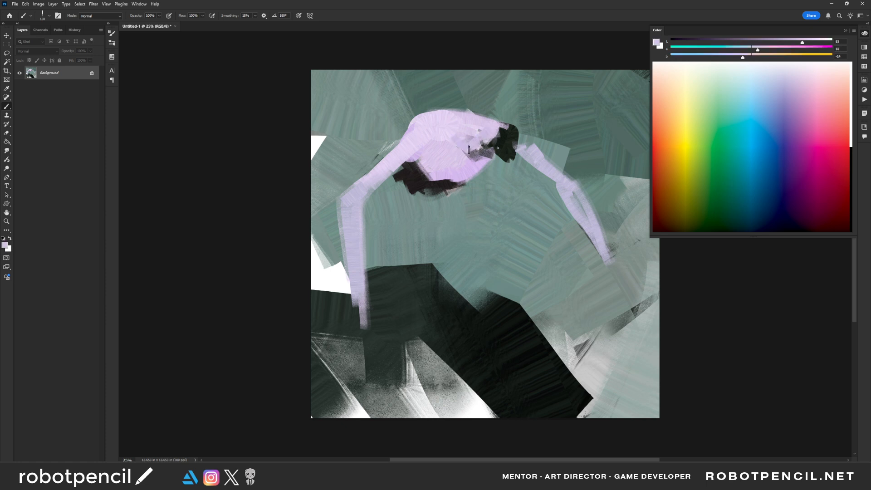
- Flip the canvas horizontally and reshape the head and neck with near-black, touching up the adjoining upper arm in lavender
{"action": "left_click", "coordinate": [510, 147], "text": "alt"}
{"action": "key", "text": "h"}
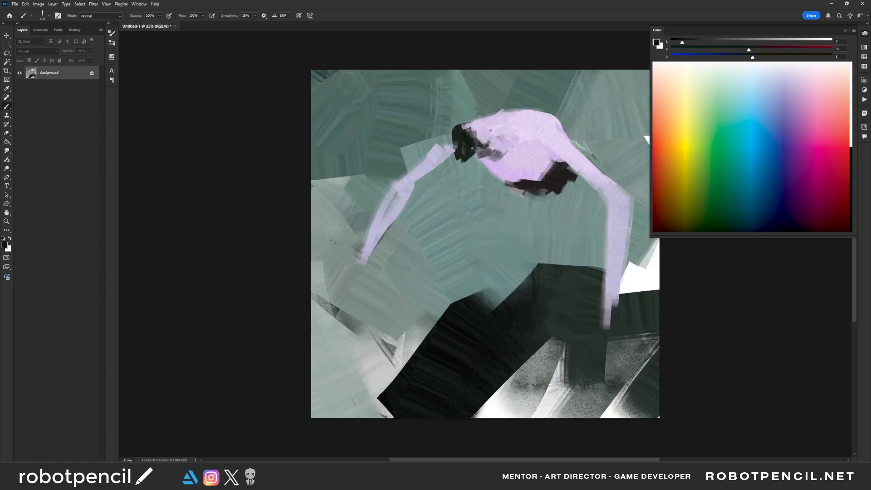
{"action": "left_click_drag", "start_coordinate": [468, 127], "coordinate": [475, 144]}
{"action": "left_click", "coordinate": [439, 149], "text": "alt"}
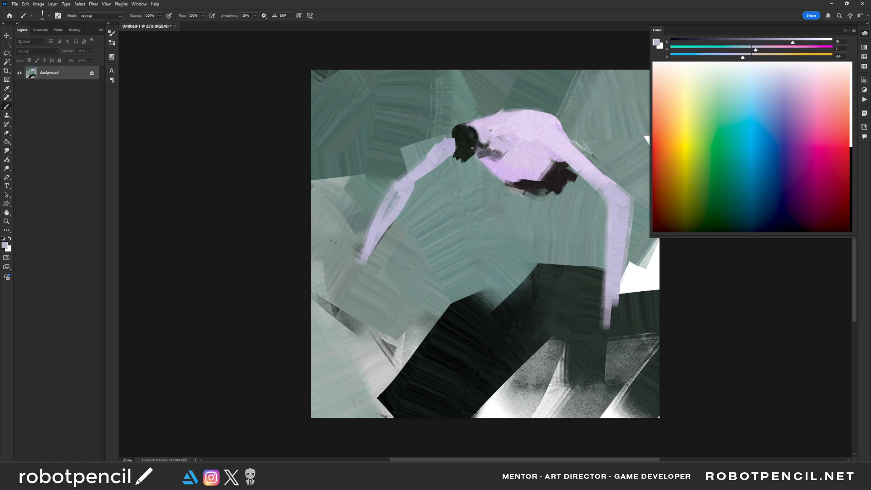
{"action": "left_click", "coordinate": [455, 148], "text": "alt"}
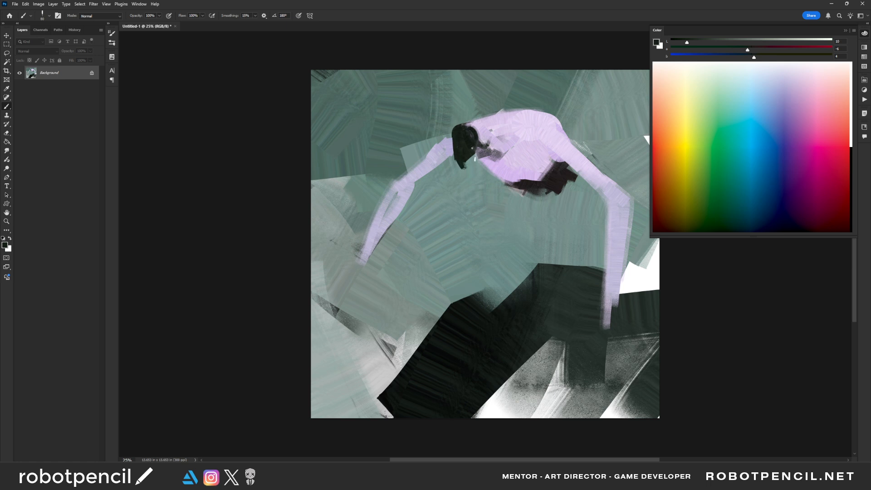
{"action": "left_click_drag", "start_coordinate": [475, 159], "coordinate": [471, 154]}
{"action": "left_click", "coordinate": [486, 144], "text": "alt"}
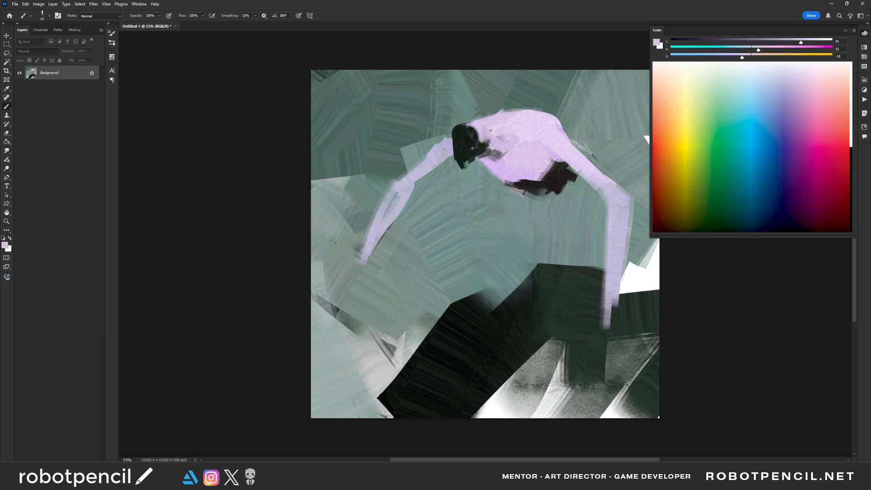
- Round out the upper back beside the neck with light lavender brush strokes
{"action": "key", "text": "]"}
{"action": "mouse_move", "coordinate": [491, 145]}
{"action": "left_mouse_down"}
{"action": "mouse_move", "coordinate": [484, 143]}
{"action": "mouse_move", "coordinate": [545, 118]}
{"action": "mouse_move", "coordinate": [488, 118]}
{"action": "left_mouse_up"}
{"action": "left_click", "coordinate": [546, 122], "text": "alt"}
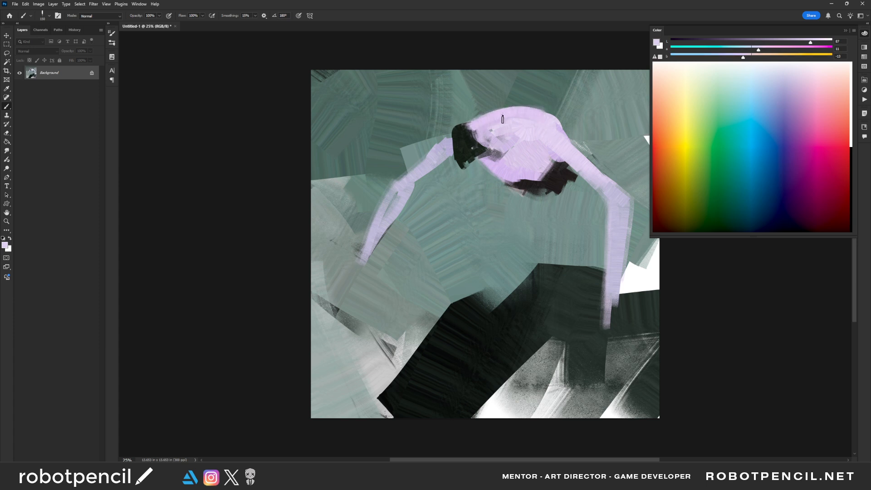
- Flip the canvas horizontally and work near-black strokes around the head and the dark shape beneath the torso
{"action": "left_click", "coordinate": [471, 154], "text": "alt"}
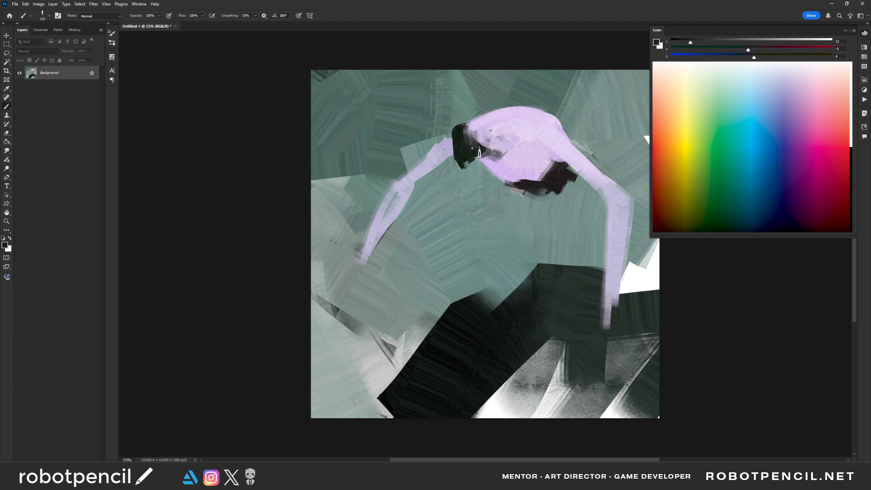
{"action": "mouse_move", "coordinate": [455, 138]}
{"action": "left_mouse_down"}
{"action": "mouse_move", "coordinate": [462, 165]}
{"action": "mouse_move", "coordinate": [542, 178]}
{"action": "left_mouse_up"}
{"action": "key", "text": "F2"}
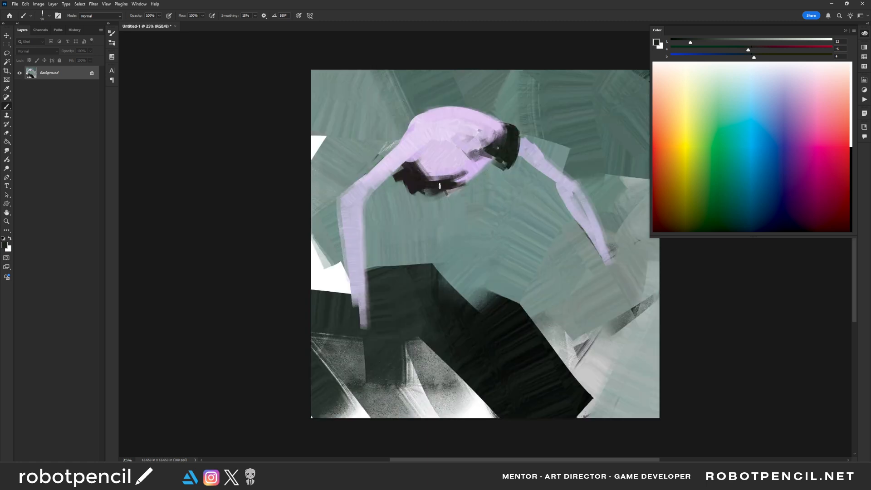
{"action": "left_click", "coordinate": [451, 178], "text": "alt"}
{"action": "left_click_drag", "start_coordinate": [422, 181], "coordinate": [411, 162]}
- Sample lavender from the torso and smooth the shoulder into the upper arm with it
{"action": "left_click", "coordinate": [719, 136]}
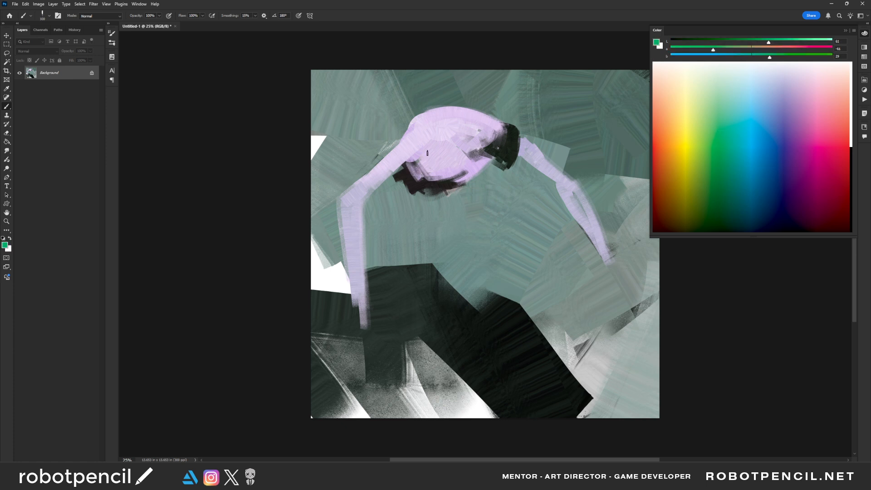
{"action": "left_click", "coordinate": [420, 140], "text": "alt"}
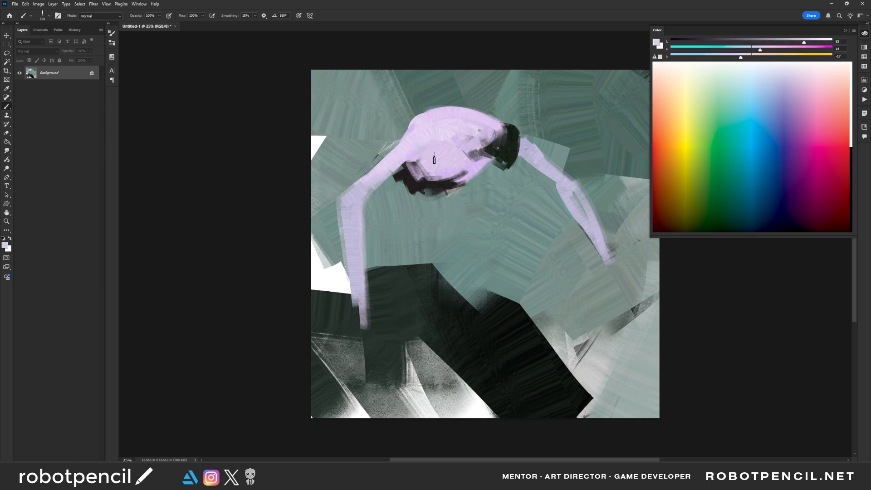
{"action": "mouse_move", "coordinate": [434, 160]}
{"action": "left_mouse_down"}
{"action": "mouse_move", "coordinate": [444, 128]}
{"action": "mouse_move", "coordinate": [411, 136]}
{"action": "mouse_move", "coordinate": [363, 184]}
{"action": "mouse_move", "coordinate": [431, 117]}
{"action": "left_mouse_up"}
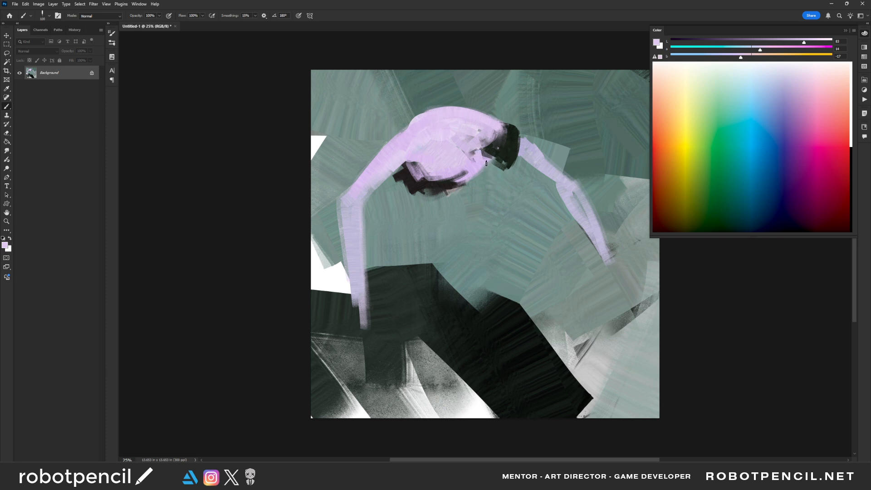
- Round off the head's silhouette with black using a smaller brush
{"action": "key", "text": "d"}
{"action": "key", "text": "bracketleft"}
{"action": "left_click", "coordinate": [483, 144]}
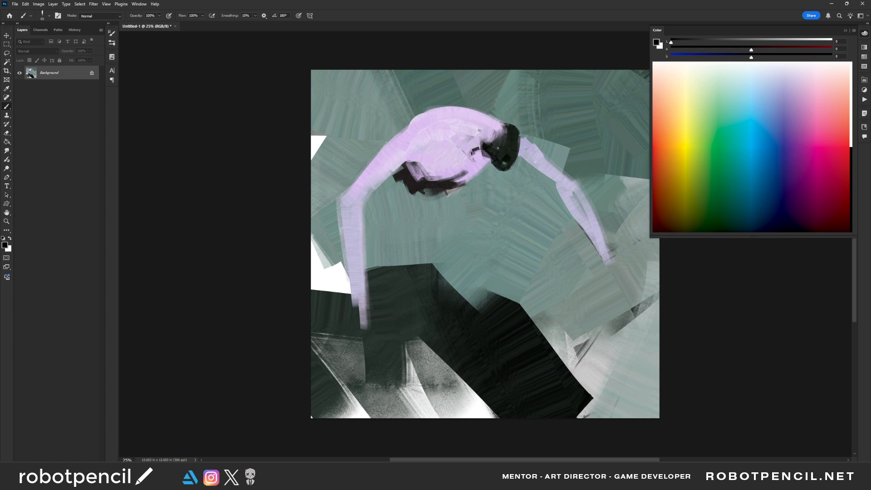
- Define the crease across the middle of the torso with dark accents and sampled lavender
{"action": "left_click", "coordinate": [430, 143], "text": "alt"}
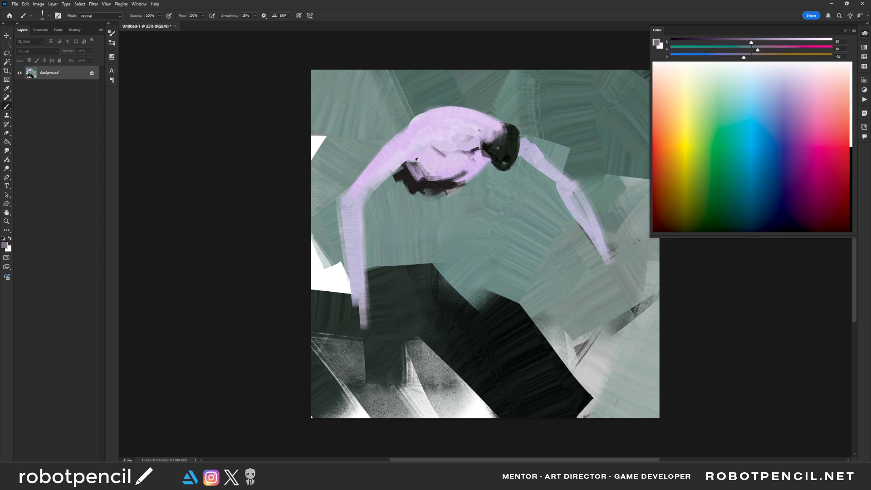
{"action": "left_click", "coordinate": [436, 186], "text": "alt"}
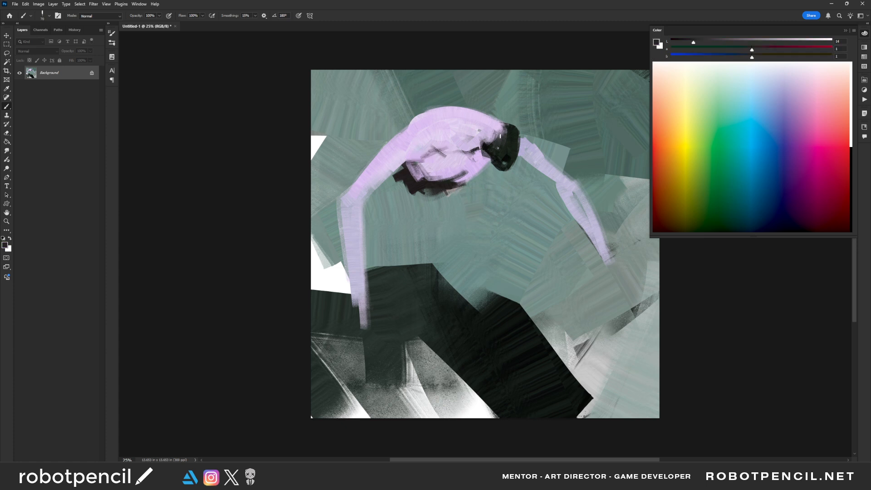
{"action": "left_click", "coordinate": [436, 143], "text": "alt"}
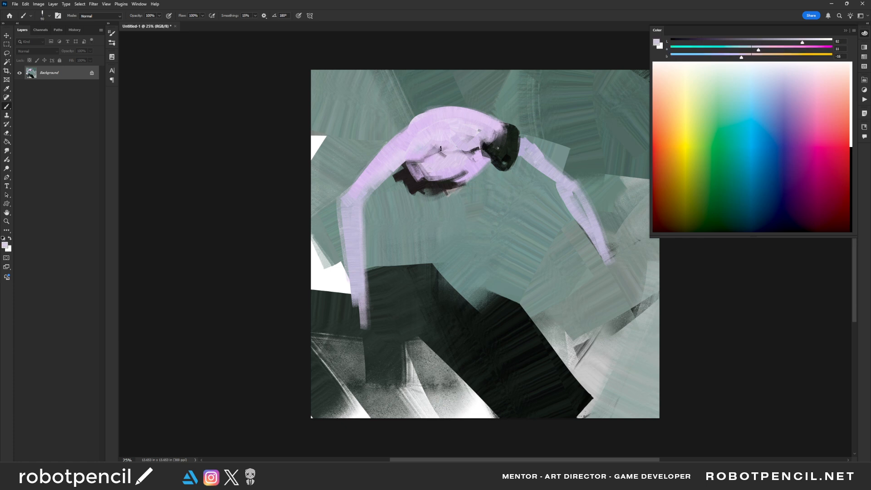
{"action": "left_click", "coordinate": [425, 155], "text": "alt"}
- Shade the shoulder blade and upper back with muted purple strokes
{"action": "mouse_move", "coordinate": [416, 130]}
{"action": "left_mouse_down"}
{"action": "mouse_move", "coordinate": [432, 119]}
{"action": "mouse_move", "coordinate": [461, 127]}
{"action": "mouse_move", "coordinate": [411, 137]}
{"action": "mouse_move", "coordinate": [386, 159]}
{"action": "mouse_move", "coordinate": [436, 135]}
{"action": "left_mouse_up"}
{"action": "left_click", "coordinate": [424, 136], "text": "alt"}
{"action": "left_click", "coordinate": [410, 131], "text": "alt"}
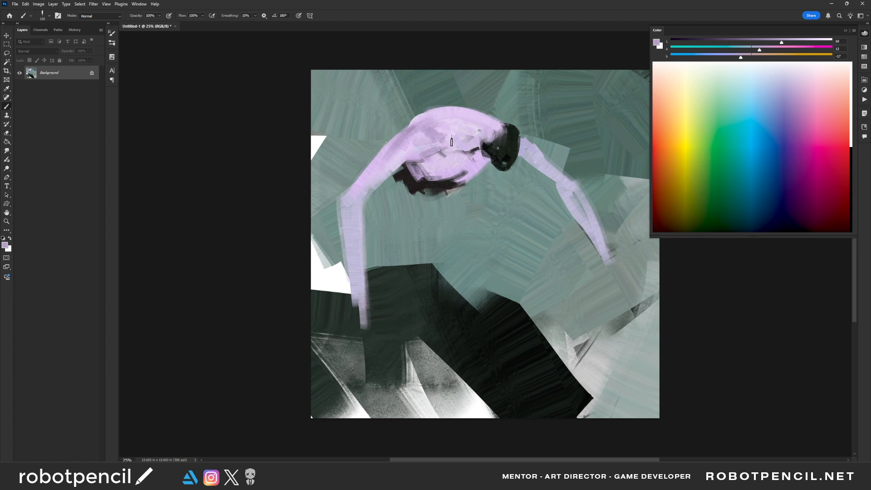
{"action": "mouse_move", "coordinate": [452, 141]}
{"action": "left_mouse_down"}
{"action": "mouse_move", "coordinate": [462, 130]}
{"action": "mouse_move", "coordinate": [484, 133]}
{"action": "left_mouse_up"}
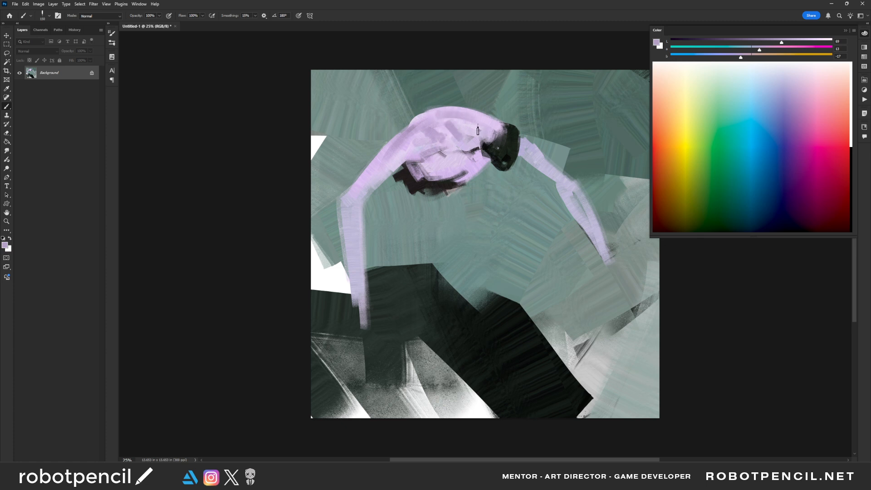
- Flip the canvas horizontally and brush dark gray tones over the head
{"action": "left_click_drag", "start_coordinate": [520, 155], "coordinate": [465, 159]}
{"action": "key", "text": "["}
{"action": "key", "text": "["}
{"action": "left_click_drag", "start_coordinate": [410, 135], "coordinate": [409, 156]}
{"action": "left_click", "coordinate": [417, 153], "text": "alt"}
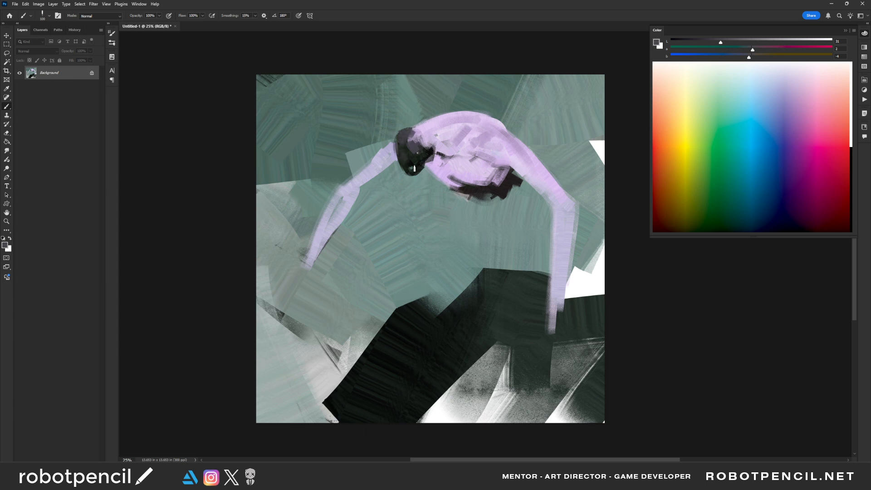
- Build up the hair with black, near-black and dark gray strokes
{"action": "key", "text": "d"}
{"action": "key", "text": "bracketleft"}
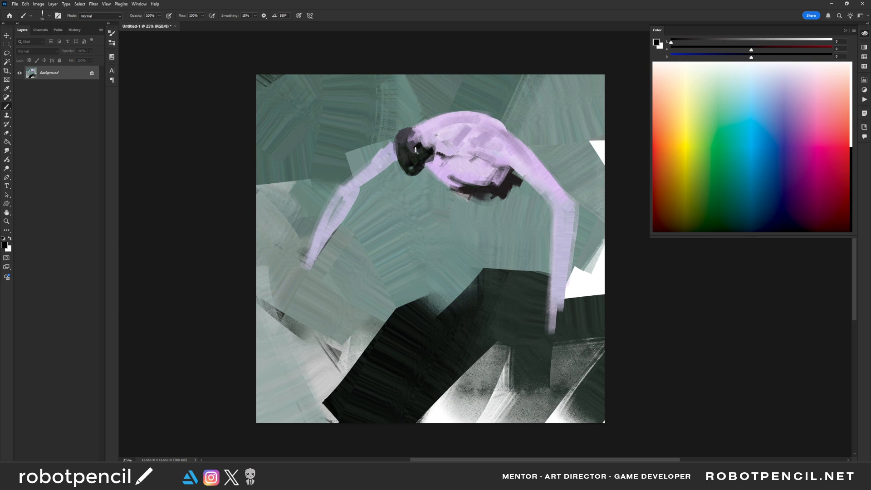
{"action": "left_click", "coordinate": [403, 147], "text": "alt"}
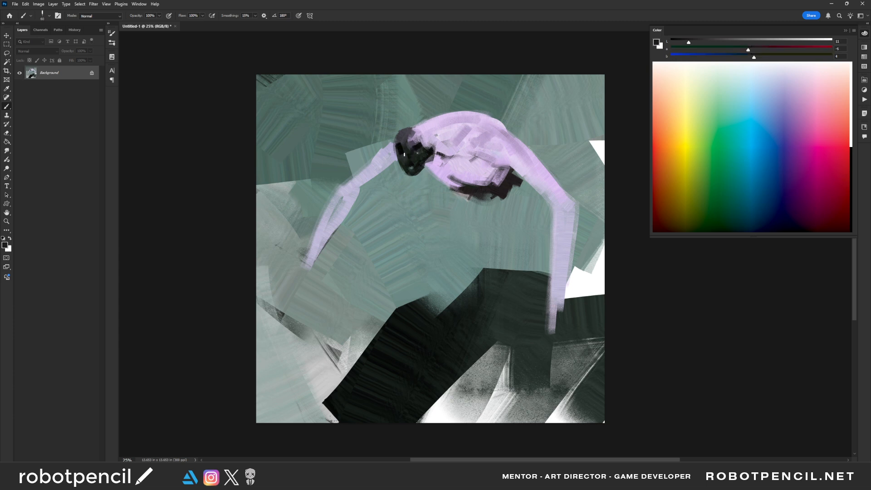
{"action": "left_click", "coordinate": [409, 132], "text": "alt"}
{"action": "mouse_move", "coordinate": [402, 140]}
{"action": "left_mouse_down"}
{"action": "mouse_move", "coordinate": [421, 126]}
{"action": "mouse_move", "coordinate": [426, 139]}
{"action": "left_mouse_up"}
- Flip the canvas horizontally and rework the head with lavender accents and near-black hair strands hanging downward
{"action": "key", "text": "ctrl+shift+h"}
{"action": "key", "text": "d"}
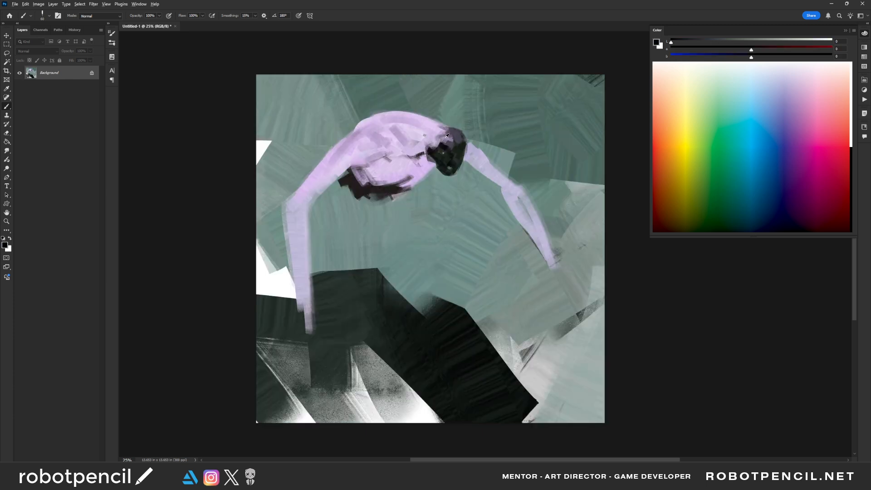
{"action": "left_click", "coordinate": [444, 132], "text": "alt"}
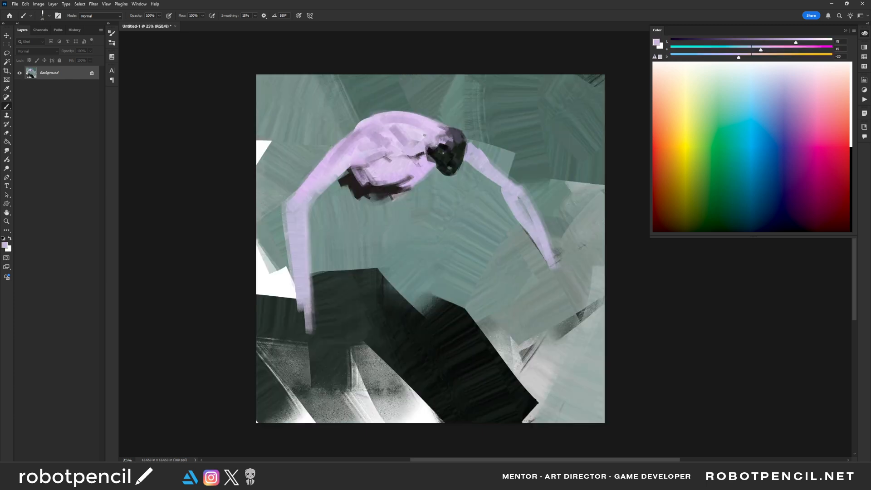
{"action": "key", "text": "bracketright"}
{"action": "key", "text": "bracketright"}
{"action": "left_click", "coordinate": [432, 152], "text": "alt"}
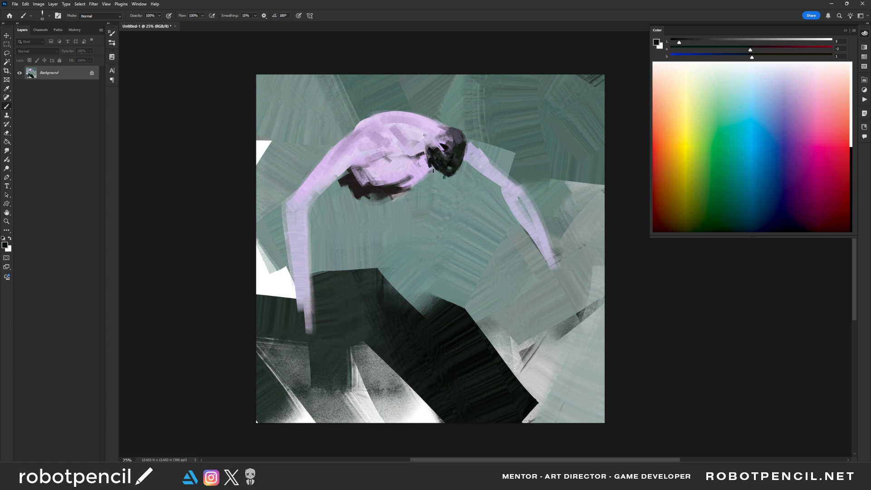
{"action": "mouse_move", "coordinate": [437, 172]}
{"action": "left_mouse_down"}
{"action": "mouse_move", "coordinate": [441, 185]}
{"action": "mouse_move", "coordinate": [432, 188]}
{"action": "mouse_move", "coordinate": [458, 163]}
{"action": "mouse_move", "coordinate": [433, 194]}
{"action": "left_mouse_up"}
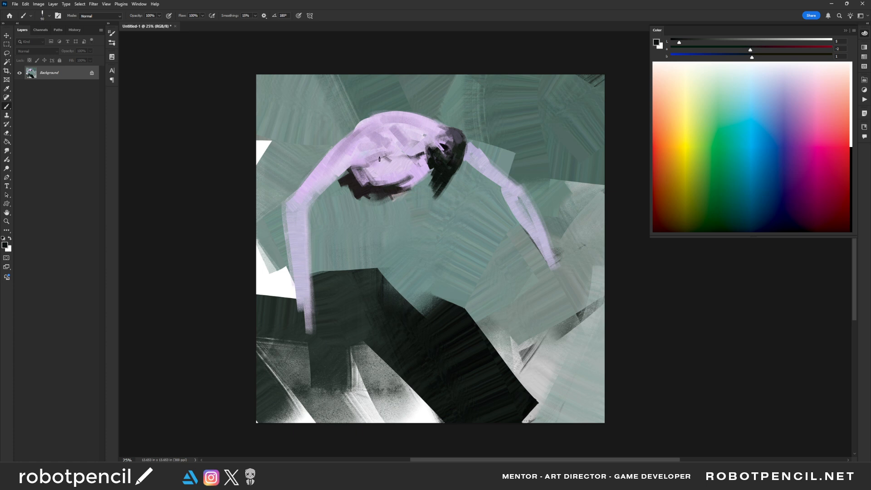
- Shade the lower torso with dark crease strokes and sampled muted purple
{"action": "mouse_move", "coordinate": [366, 167]}
{"action": "left_mouse_down"}
{"action": "mouse_move", "coordinate": [384, 157]}
{"action": "mouse_move", "coordinate": [373, 162]}
{"action": "mouse_move", "coordinate": [405, 165]}
{"action": "mouse_move", "coordinate": [361, 169]}
{"action": "mouse_move", "coordinate": [401, 185]}
{"action": "mouse_move", "coordinate": [387, 172]}
{"action": "mouse_move", "coordinate": [402, 187]}
{"action": "mouse_move", "coordinate": [390, 181]}
{"action": "mouse_move", "coordinate": [414, 184]}
{"action": "mouse_move", "coordinate": [415, 160]}
{"action": "left_mouse_up"}
{"action": "key", "text": "]"}
{"action": "key", "text": "]"}
{"action": "key", "text": "]"}
{"action": "key", "text": "]"}
{"action": "key", "text": "]"}
{"action": "key", "text": "]"}
{"action": "key", "text": "]"}
{"action": "left_click", "coordinate": [385, 173], "text": "alt"}
{"action": "left_click", "coordinate": [385, 178], "text": "alt"}
{"action": "left_click", "coordinate": [389, 180], "text": "alt"}
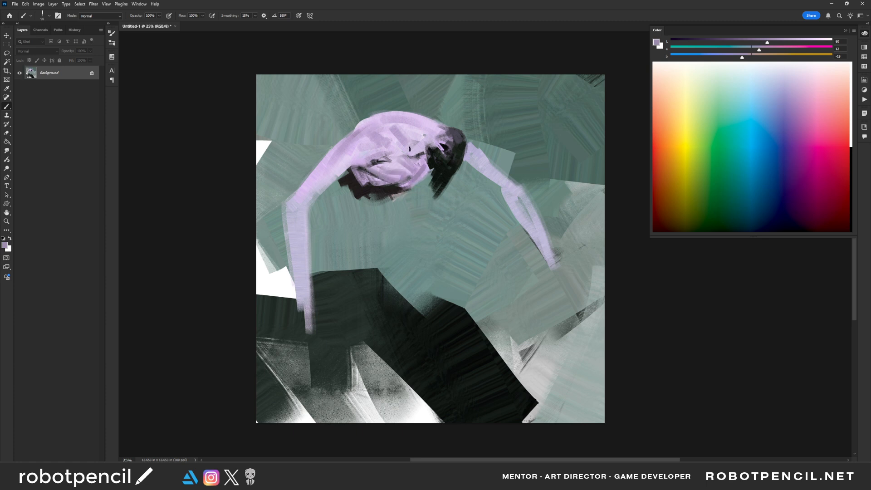
- Sample dark gray from the hair and paint a broad curved band across the back beside the head
{"action": "left_click", "coordinate": [434, 154], "text": "alt"}
{"action": "left_click", "coordinate": [433, 154], "text": "alt"}
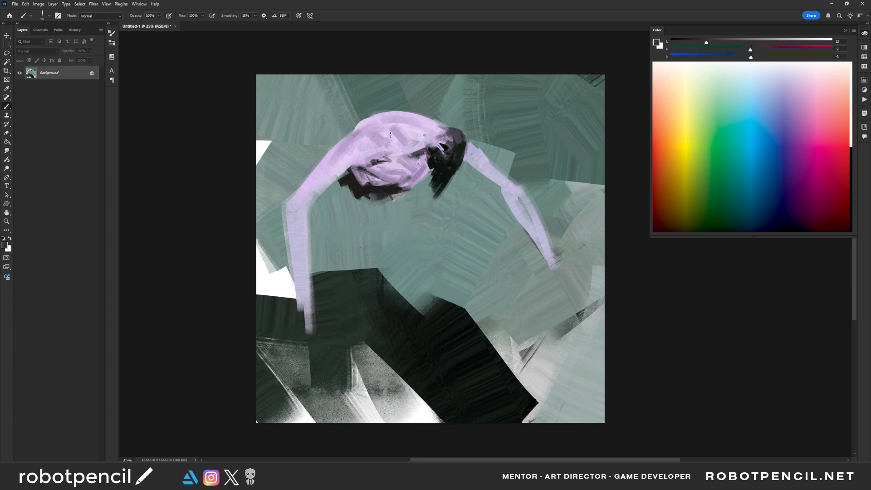
{"action": "key", "text": "bracketright"}
{"action": "key", "text": "bracketright"}
{"action": "mouse_move", "coordinate": [405, 129]}
{"action": "left_mouse_down"}
{"action": "mouse_move", "coordinate": [409, 154]}
{"action": "mouse_move", "coordinate": [410, 115]}
{"action": "mouse_move", "coordinate": [411, 177]}
{"action": "left_mouse_up"}
{"action": "key", "text": "ctrl+z"}
{"action": "left_click_drag", "start_coordinate": [421, 113], "coordinate": [411, 158]}
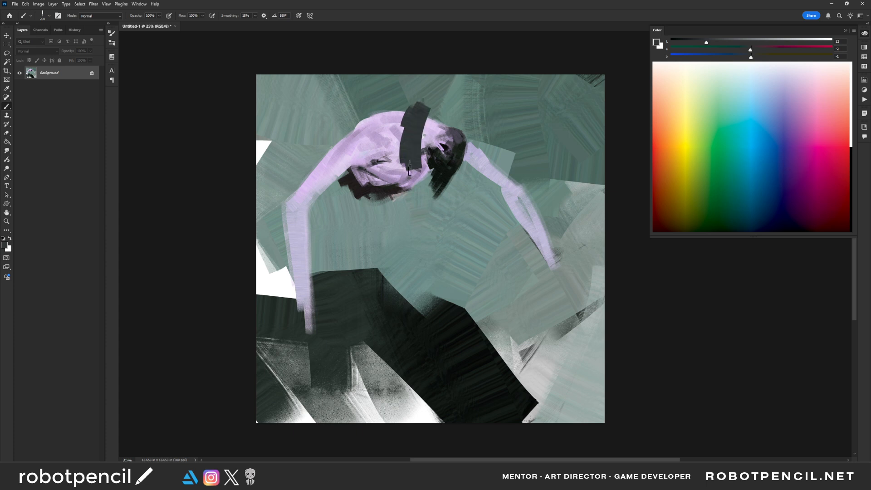
- Paint a narrower dark gray vertical stroke on the outer side of the head
{"action": "key", "text": "bracketleft"}
{"action": "key", "text": "bracketleft"}
{"action": "left_click_drag", "start_coordinate": [467, 123], "coordinate": [464, 161]}
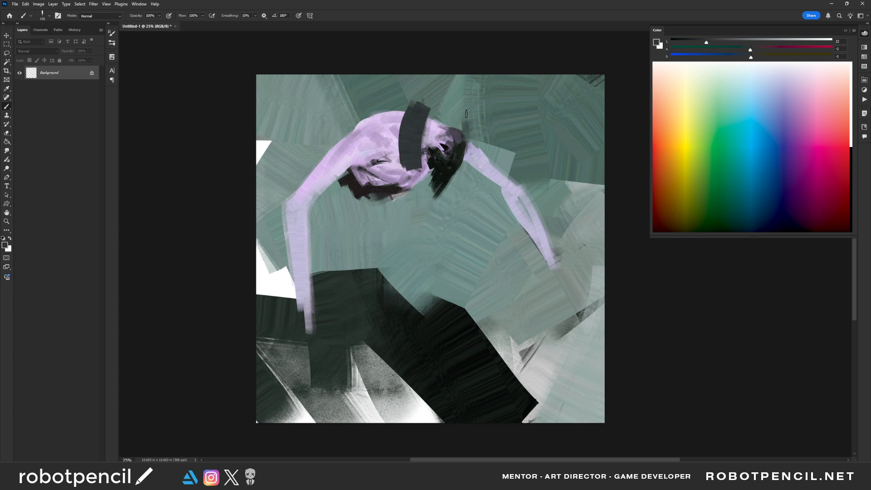
{"action": "left_click_drag", "start_coordinate": [467, 114], "coordinate": [470, 156]}
{"action": "left_click", "coordinate": [471, 119], "text": "alt"}
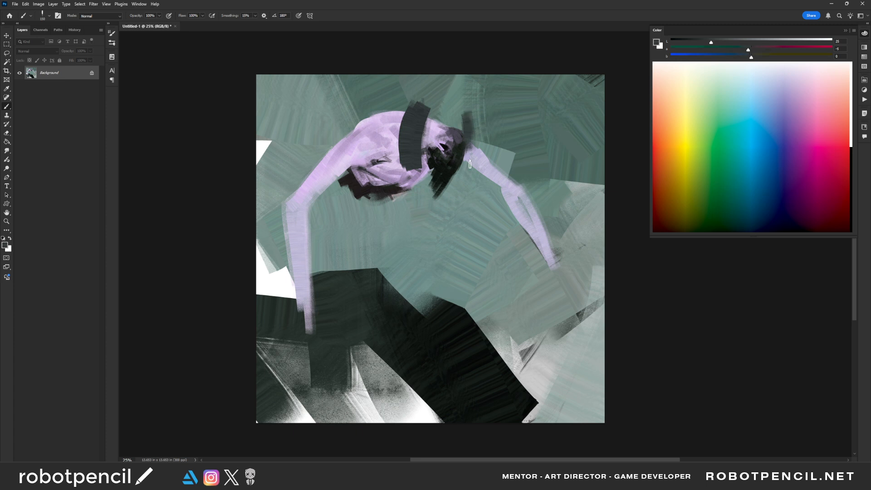
- Darken the lower part of the band across the back with broad near-black strokes
{"action": "left_click", "coordinate": [417, 150], "text": "alt"}
{"action": "key", "text": "bracketright"}
{"action": "key", "text": "bracketright"}
{"action": "mouse_move", "coordinate": [413, 151]}
{"action": "left_mouse_down"}
{"action": "mouse_move", "coordinate": [417, 164]}
{"action": "mouse_move", "coordinate": [405, 148]}
{"action": "mouse_move", "coordinate": [416, 146]}
{"action": "mouse_move", "coordinate": [426, 165]}
{"action": "left_mouse_up"}
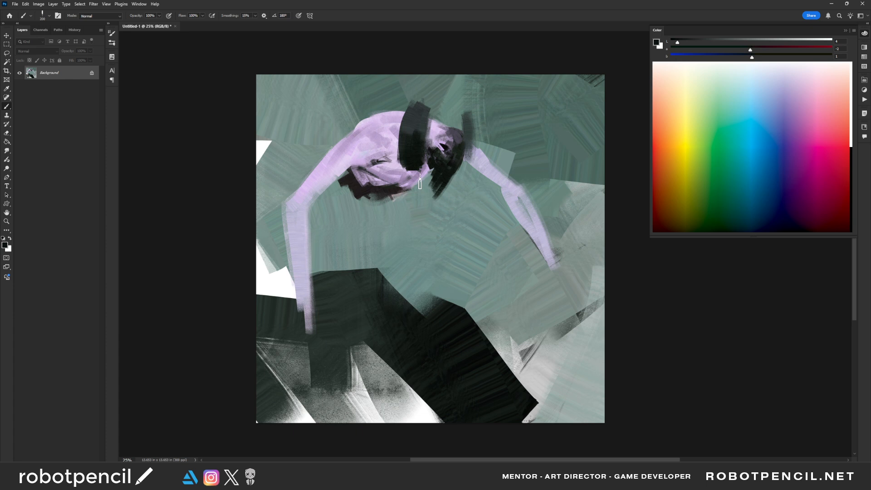
- Enlarge the black mass beneath the torso and add a short dark stroke below it
{"action": "left_click", "coordinate": [374, 195], "text": "alt"}
{"action": "key", "text": "d"}
{"action": "mouse_move", "coordinate": [363, 192]}
{"action": "left_mouse_down"}
{"action": "mouse_move", "coordinate": [355, 181]}
{"action": "mouse_move", "coordinate": [378, 200]}
{"action": "mouse_move", "coordinate": [349, 202]}
{"action": "mouse_move", "coordinate": [383, 200]}
{"action": "mouse_move", "coordinate": [379, 213]}
{"action": "mouse_move", "coordinate": [345, 198]}
{"action": "mouse_move", "coordinate": [367, 233]}
{"action": "left_mouse_up"}
{"action": "left_click", "coordinate": [371, 189], "text": "alt"}
{"action": "key", "text": "bracketleft"}
{"action": "key", "text": "bracketleft"}
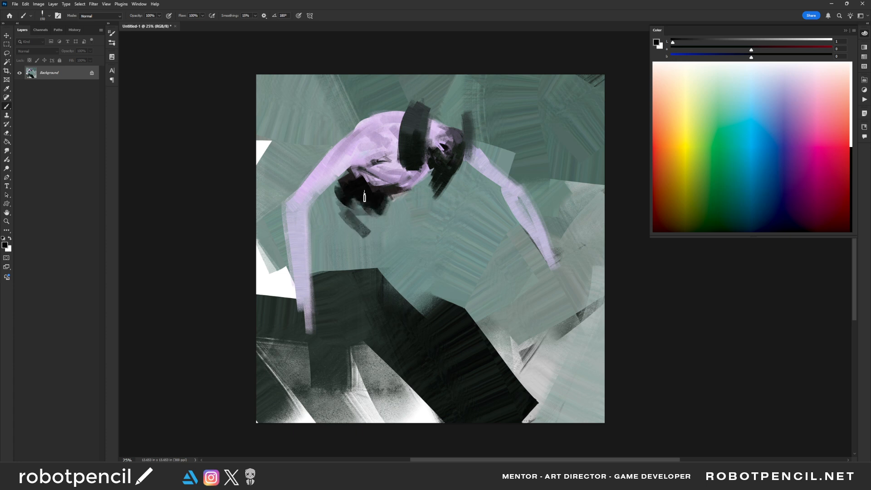
- Paint a short tapering lavender limb below the shoulder, overlapping the black mass
{"action": "left_click", "coordinate": [393, 174], "text": "alt"}
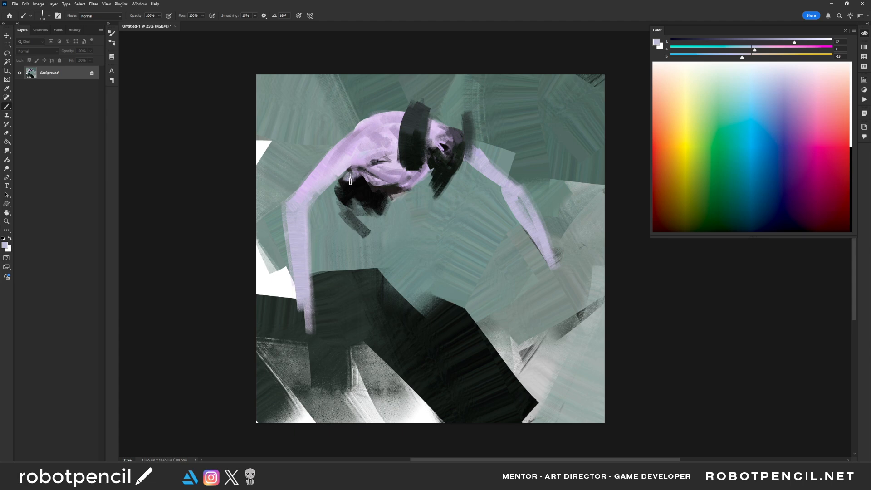
{"action": "left_click_drag", "start_coordinate": [350, 177], "coordinate": [321, 220]}
{"action": "left_click", "coordinate": [359, 171], "text": "alt"}
{"action": "key", "text": "bracketleft"}
{"action": "left_click", "coordinate": [353, 145], "text": "alt"}
{"action": "left_click", "coordinate": [340, 168], "text": "alt"}
{"action": "key", "text": "bracketleft"}
{"action": "left_click_drag", "start_coordinate": [355, 172], "coordinate": [342, 192]}
{"action": "mouse_move", "coordinate": [360, 171]}
{"action": "left_mouse_down"}
{"action": "mouse_move", "coordinate": [336, 202]}
{"action": "mouse_move", "coordinate": [344, 186]}
{"action": "left_mouse_up"}
- Clean up the torso's lower edge with sampled muted lavender strokes
{"action": "left_click", "coordinate": [409, 188], "text": "alt"}
{"action": "mouse_move", "coordinate": [405, 191]}
{"action": "left_mouse_down"}
{"action": "mouse_move", "coordinate": [434, 174]}
{"action": "mouse_move", "coordinate": [426, 170]}
{"action": "mouse_move", "coordinate": [414, 185]}
{"action": "left_mouse_up"}
{"action": "left_click", "coordinate": [424, 175], "text": "alt"}
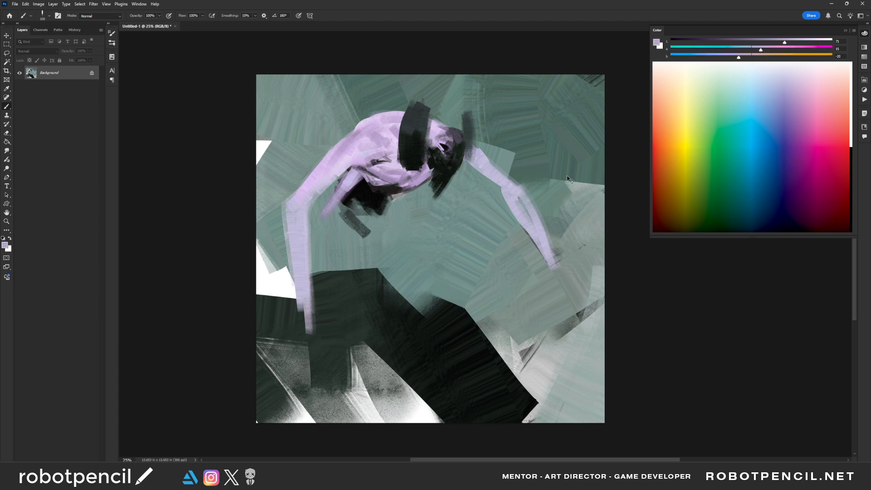
- Flip the canvas horizontally and blend dark purple tones into the center of the head
{"action": "key", "text": "ctrl+shift+h"}
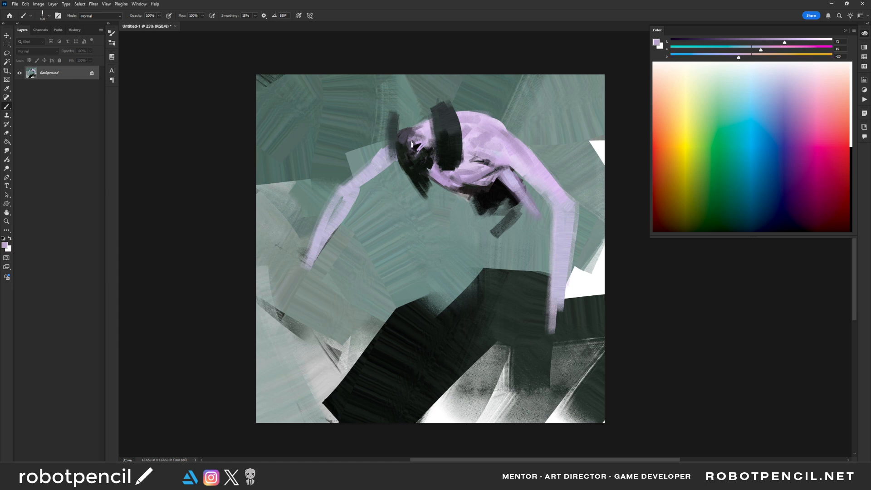
{"action": "left_click_drag", "start_coordinate": [413, 148], "coordinate": [418, 155]}
{"action": "left_click", "coordinate": [419, 157], "text": "alt"}
{"action": "left_click", "coordinate": [416, 150], "text": "alt"}
{"action": "left_click", "coordinate": [413, 147], "text": "alt"}
{"action": "left_click", "coordinate": [413, 152], "text": "alt"}
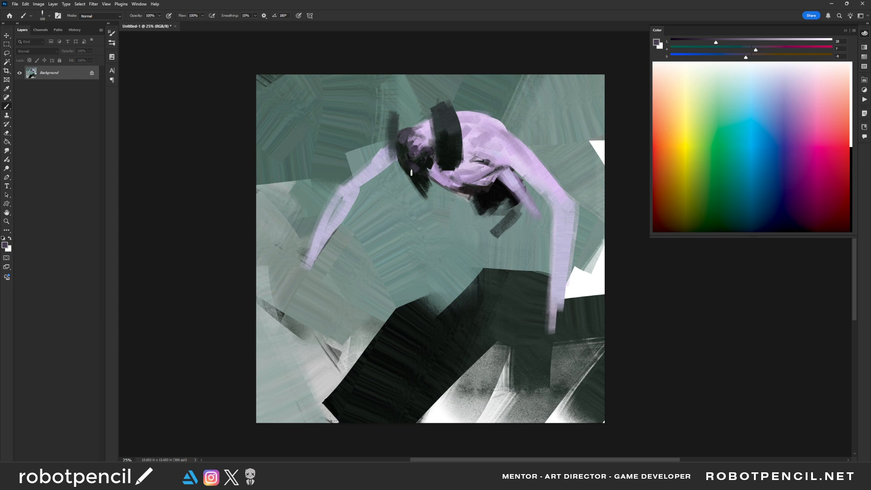
- Flip the canvas horizontally and extend the near-black strokes at the band's lower end and beside the head
{"action": "left_click", "coordinate": [418, 170], "text": "alt"}
{"action": "key", "text": "ctrl+shift+h"}
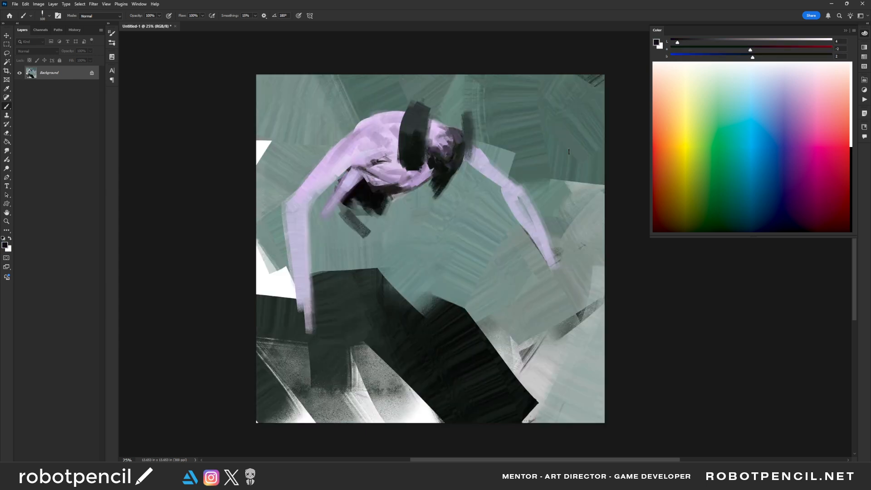
{"action": "left_click", "coordinate": [434, 175], "text": "alt"}
{"action": "key", "text": "bracketright"}
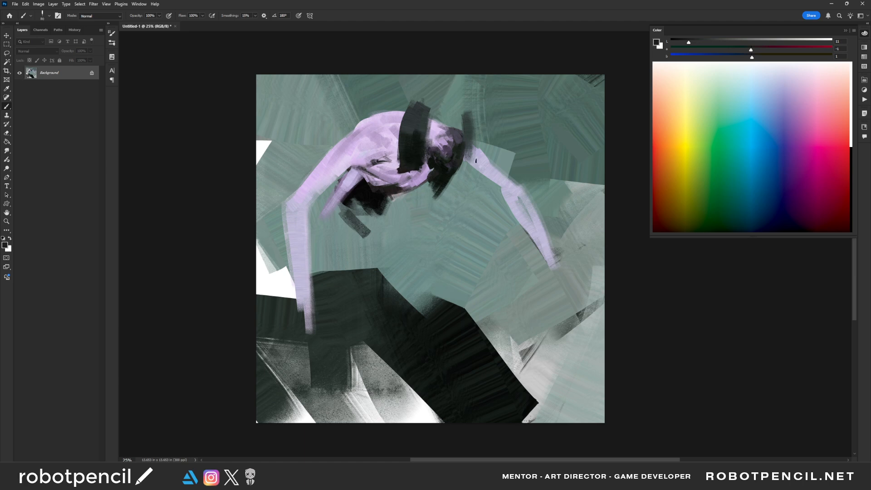
{"action": "mouse_move", "coordinate": [462, 172]}
{"action": "left_mouse_down"}
{"action": "mouse_move", "coordinate": [472, 136]}
{"action": "mouse_move", "coordinate": [467, 177]}
{"action": "mouse_move", "coordinate": [464, 162]}
{"action": "left_mouse_up"}
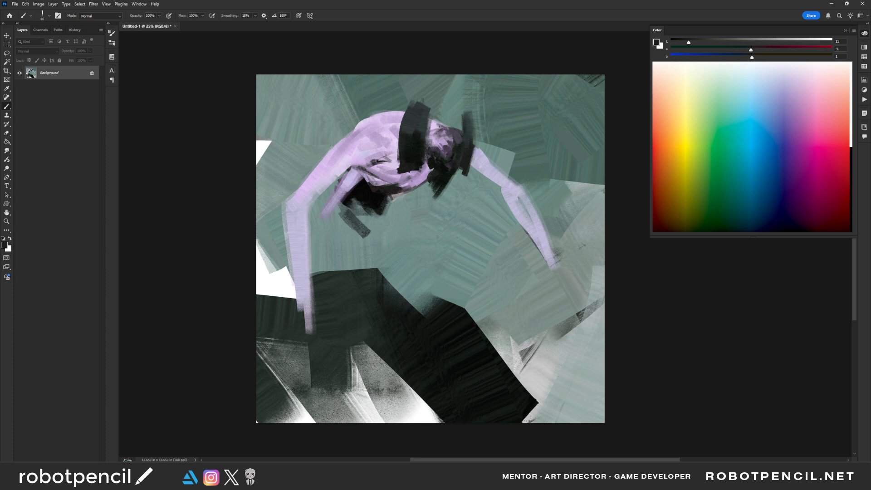
- Sample muted purple from the head and brush it over the face area
{"action": "left_click", "coordinate": [454, 135], "text": "alt"}
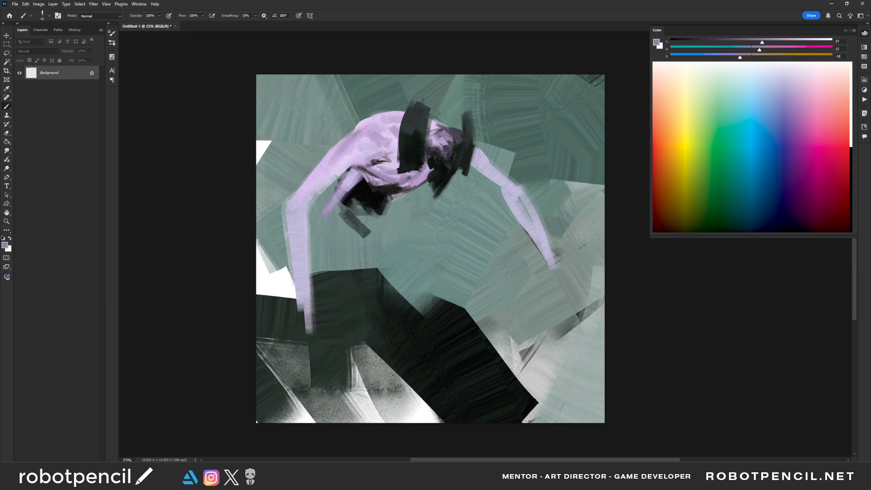
{"action": "key", "text": "bracketright"}
{"action": "key", "text": "bracketright"}
{"action": "key", "text": "bracketright"}
{"action": "key", "text": "bracketright"}
{"action": "key", "text": "bracketright"}
{"action": "key", "text": "bracketright"}
{"action": "key", "text": "bracketright"}
{"action": "key", "text": "bracketright"}
{"action": "key", "text": "bracketright"}
{"action": "key", "text": "bracketright"}
{"action": "key", "text": "bracketright"}
{"action": "mouse_move", "coordinate": [445, 140]}
{"action": "left_mouse_down"}
{"action": "mouse_move", "coordinate": [452, 149]}
{"action": "mouse_move", "coordinate": [448, 141]}
{"action": "mouse_move", "coordinate": [437, 150]}
{"action": "mouse_move", "coordinate": [444, 143]}
{"action": "mouse_move", "coordinate": [436, 159]}
{"action": "mouse_move", "coordinate": [433, 134]}
{"action": "mouse_move", "coordinate": [443, 137]}
{"action": "left_mouse_up"}
{"action": "left_click", "coordinate": [458, 152], "text": "alt"}
- Soften the head with broader muted purple strokes and flip the canvas horizontally
{"action": "key", "text": "bracketright"}
{"action": "key", "text": "bracketright"}
{"action": "key", "text": "bracketright"}
{"action": "key", "text": "bracketright"}
{"action": "left_click", "coordinate": [441, 140], "text": "alt"}
{"action": "key", "text": "ctrl+z"}
{"action": "left_click", "coordinate": [447, 154], "text": "alt"}
{"action": "left_click", "coordinate": [442, 132], "text": "alt"}
{"action": "key", "text": "ctrl+shift+h"}
{"action": "key", "text": "bracketleft"}
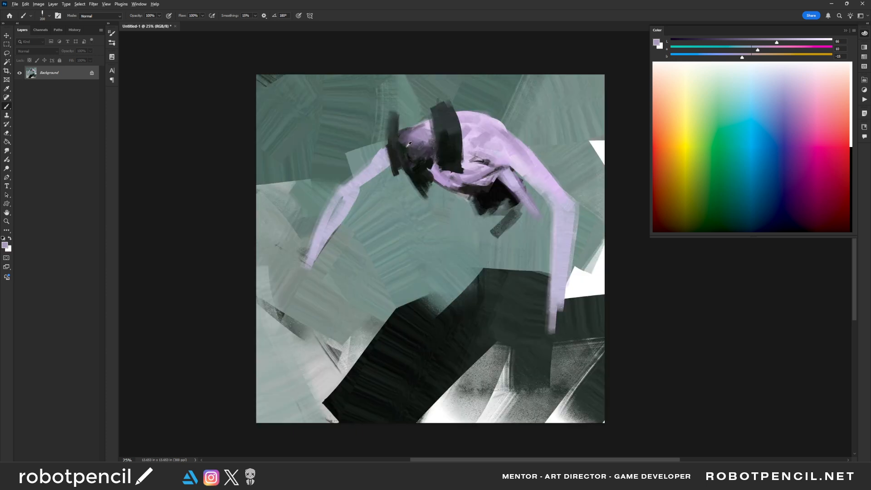
- Blend sampled tones into the head and darken the underside of the torso with broad near-black strokes
{"action": "left_click", "coordinate": [410, 144], "text": "alt"}
{"action": "left_click_drag", "start_coordinate": [417, 128], "coordinate": [423, 137]}
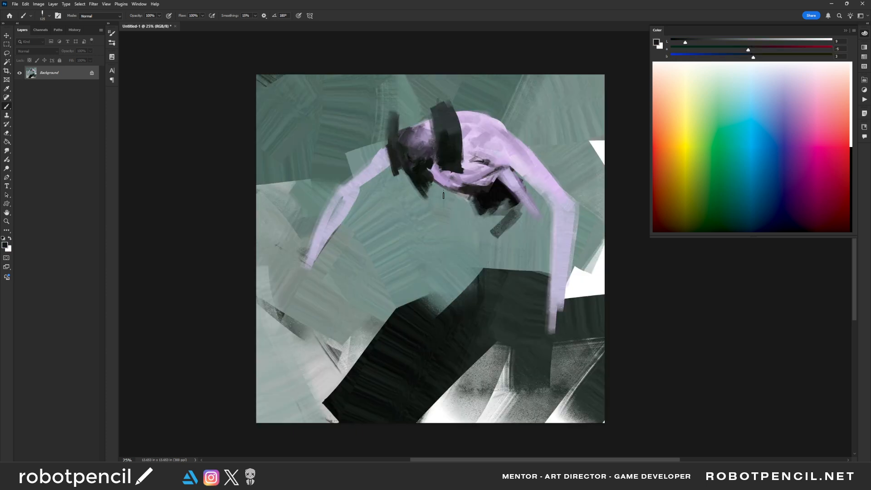
{"action": "key", "text": "bracketright"}
{"action": "key", "text": "bracketright"}
{"action": "key", "text": "bracketright"}
{"action": "key", "text": "bracketright"}
{"action": "mouse_move", "coordinate": [438, 174]}
{"action": "left_mouse_down"}
{"action": "mouse_move", "coordinate": [450, 186]}
{"action": "mouse_move", "coordinate": [479, 177]}
{"action": "mouse_move", "coordinate": [472, 170]}
{"action": "left_mouse_up"}
{"action": "left_click", "coordinate": [449, 177], "text": "alt"}
{"action": "key", "text": "bracketleft"}
{"action": "key", "text": "bracketleft"}
- Flip the canvas horizontally and shade the long bent arm from shoulder to elbow with darker purple and lavender strokes
{"action": "key", "text": "ctrl+shift+h"}
{"action": "key", "text": "bracketleft"}
{"action": "key", "text": "bracketleft"}
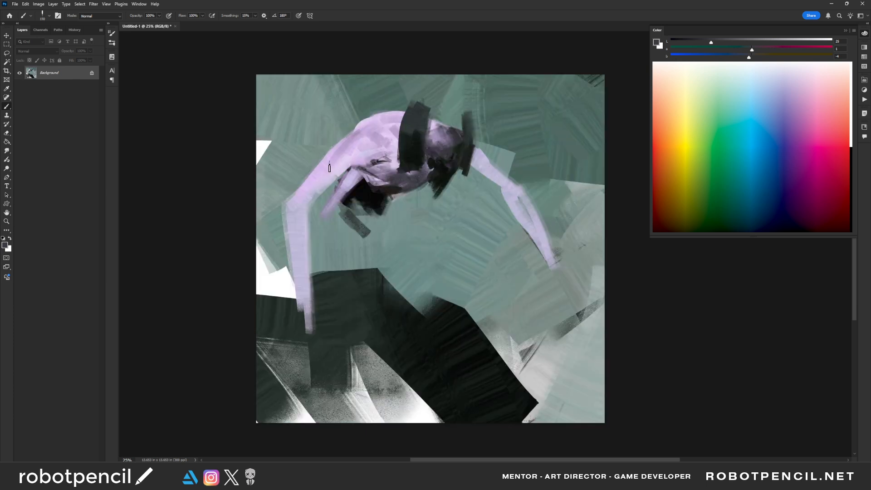
{"action": "mouse_move", "coordinate": [351, 162]}
{"action": "left_mouse_down"}
{"action": "mouse_move", "coordinate": [308, 206]}
{"action": "mouse_move", "coordinate": [338, 162]}
{"action": "mouse_move", "coordinate": [298, 212]}
{"action": "mouse_move", "coordinate": [290, 207]}
{"action": "mouse_move", "coordinate": [291, 238]}
{"action": "left_mouse_up"}
{"action": "left_click", "coordinate": [334, 164], "text": "alt"}
{"action": "left_click", "coordinate": [347, 164], "text": "alt"}
{"action": "left_click", "coordinate": [307, 190], "text": "alt"}
{"action": "mouse_move", "coordinate": [304, 195]}
{"action": "left_mouse_down"}
{"action": "mouse_move", "coordinate": [297, 216]}
{"action": "mouse_move", "coordinate": [308, 191]}
{"action": "mouse_move", "coordinate": [293, 201]}
{"action": "mouse_move", "coordinate": [292, 239]}
{"action": "left_mouse_up"}
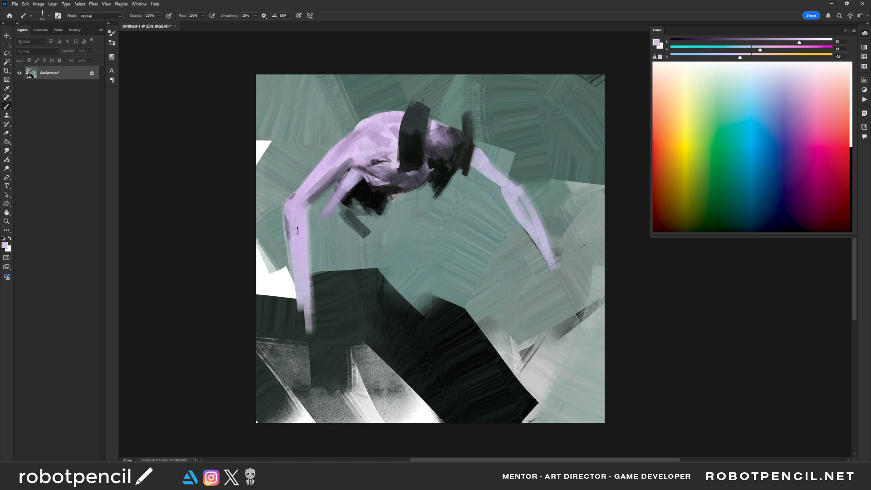
{"action": "mouse_move", "coordinate": [305, 198]}
{"action": "left_mouse_down"}
{"action": "mouse_move", "coordinate": [297, 231]}
{"action": "mouse_move", "coordinate": [303, 212]}
{"action": "mouse_move", "coordinate": [302, 244]}
{"action": "mouse_move", "coordinate": [336, 136]}
{"action": "mouse_move", "coordinate": [300, 198]}
{"action": "mouse_move", "coordinate": [300, 223]}
{"action": "mouse_move", "coordinate": [330, 160]}
{"action": "mouse_move", "coordinate": [383, 141]}
{"action": "mouse_move", "coordinate": [311, 197]}
{"action": "mouse_move", "coordinate": [302, 236]}
{"action": "mouse_move", "coordinate": [309, 192]}
{"action": "mouse_move", "coordinate": [290, 218]}
{"action": "left_mouse_up"}
- Sample pale lavender and extend the long arm's forearm down to a rounded fist
{"action": "left_click", "coordinate": [365, 151], "text": "alt"}
{"action": "key", "text": "bracketleft"}
{"action": "key", "text": "bracketright"}
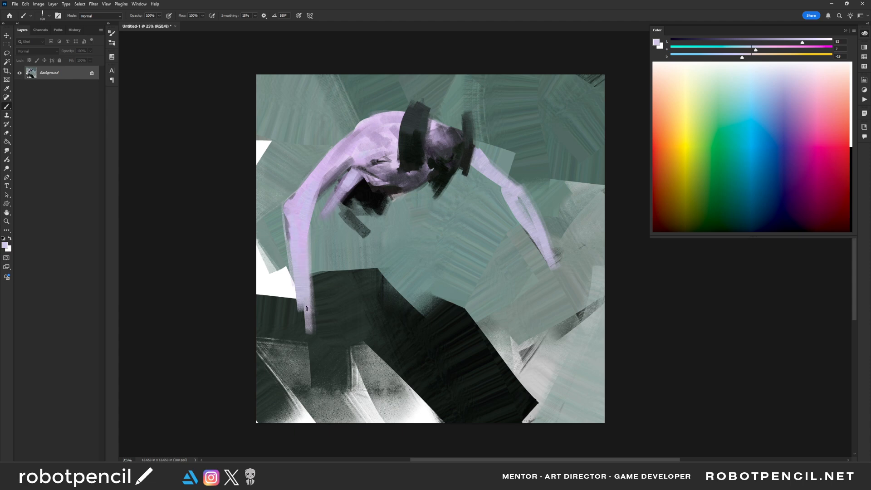
{"action": "key", "text": "bracketright"}
{"action": "mouse_move", "coordinate": [299, 262]}
{"action": "left_mouse_down"}
{"action": "mouse_move", "coordinate": [310, 326]}
{"action": "mouse_move", "coordinate": [304, 341]}
{"action": "mouse_move", "coordinate": [313, 336]}
{"action": "left_mouse_up"}
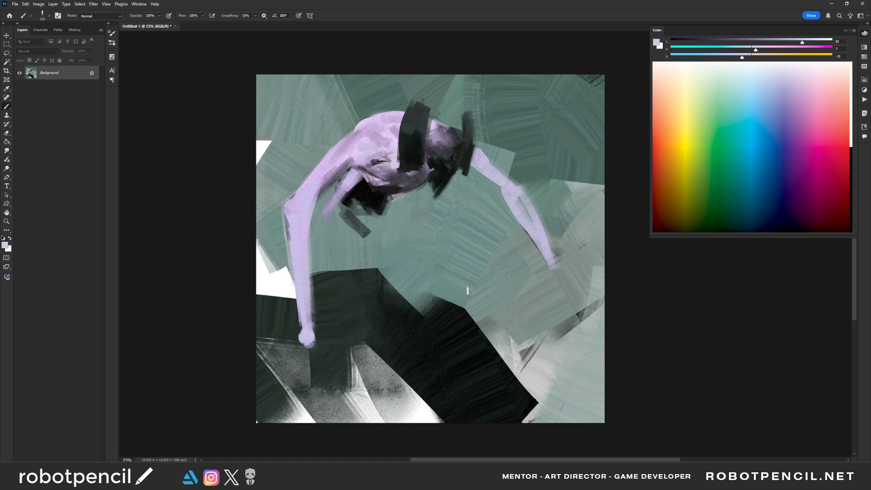
- Try a straight black line connecting the figure's two outer hands
{"action": "key", "text": "d"}
{"action": "left_click_drag", "start_coordinate": [549, 265], "coordinate": [250, 344]}
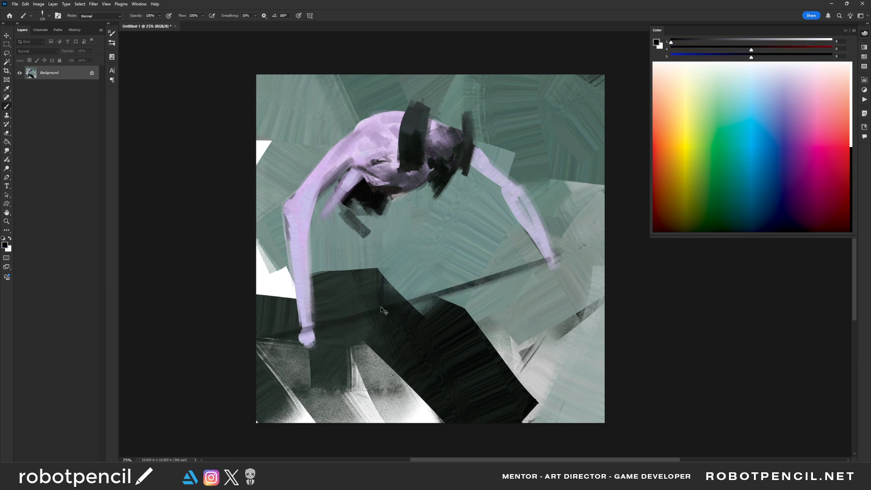
{"action": "key", "text": "ctrl+z"}
{"action": "key", "text": "bracketleft"}
{"action": "key", "text": "bracketleft"}
{"action": "left_click_drag", "start_coordinate": [312, 338], "coordinate": [559, 265]}
{"action": "key", "text": "ctrl+z"}
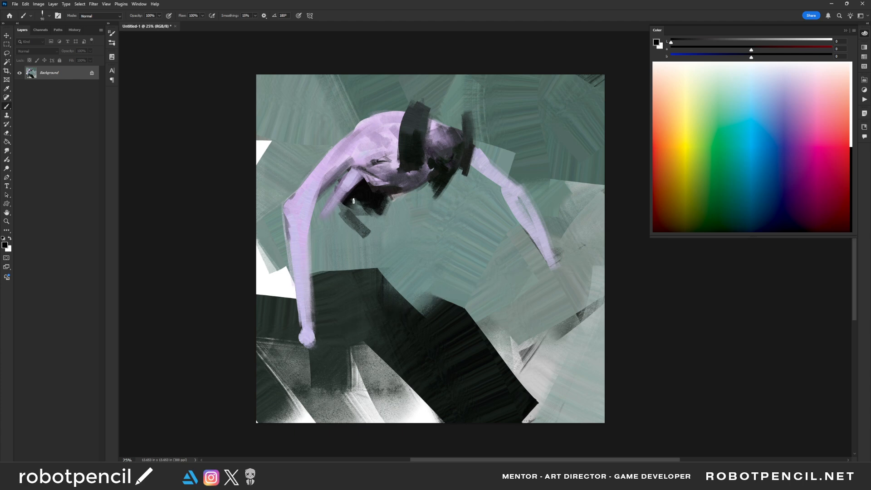
- Sample lavender from the inner arm and paint a forearm bending down from its elbow
{"action": "left_click", "coordinate": [372, 202], "text": "alt"}
{"action": "left_click", "coordinate": [344, 200], "text": "alt"}
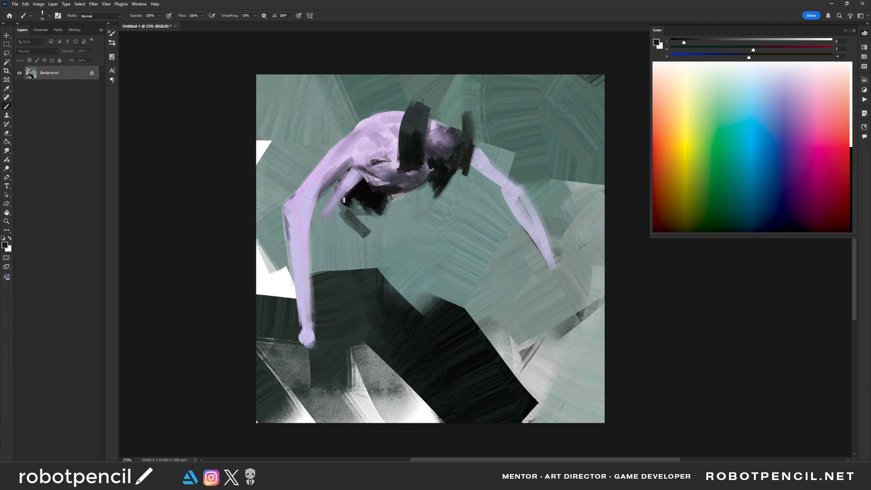
{"action": "left_click", "coordinate": [353, 181], "text": "alt"}
{"action": "left_click_drag", "start_coordinate": [322, 218], "coordinate": [348, 236]}
- Sample a dark tone from the chest and paint a thin dark arm hanging below it
{"action": "left_click", "coordinate": [415, 181], "text": "alt"}
{"action": "left_click_drag", "start_coordinate": [415, 186], "coordinate": [415, 217]}
{"action": "left_click", "coordinate": [395, 191], "text": "alt"}
{"action": "key", "text": "bracketleft"}
{"action": "mouse_move", "coordinate": [393, 188]}
{"action": "left_mouse_down"}
{"action": "mouse_move", "coordinate": [422, 185]}
{"action": "mouse_move", "coordinate": [412, 206]}
{"action": "mouse_move", "coordinate": [422, 245]}
{"action": "left_mouse_up"}
- Fill out the hips with near-black and lengthen the inner arm's lavender forearm
{"action": "key", "text": "bracketleft"}
{"action": "key", "text": "bracketleft"}
{"action": "key", "text": "bracketleft"}
{"action": "left_click", "coordinate": [374, 196], "text": "alt"}
{"action": "key", "text": "bracketright"}
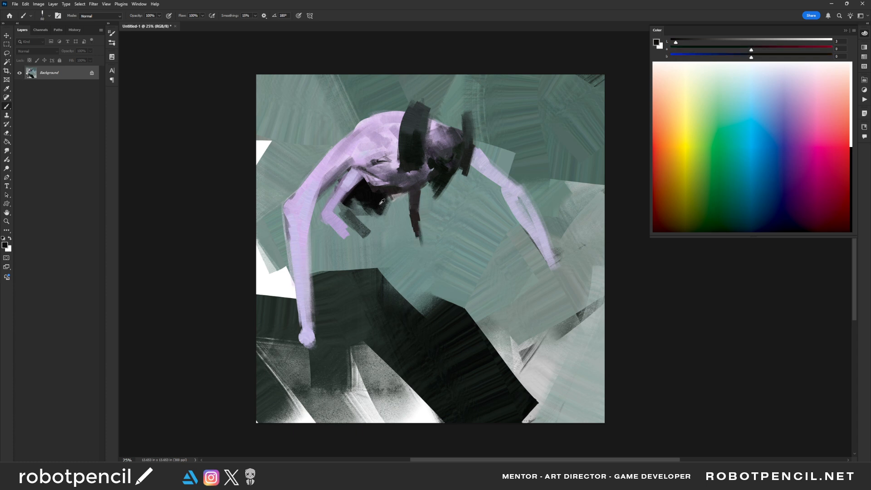
{"action": "mouse_move", "coordinate": [349, 204]}
{"action": "left_mouse_down"}
{"action": "mouse_move", "coordinate": [340, 232]}
{"action": "mouse_move", "coordinate": [333, 212]}
{"action": "mouse_move", "coordinate": [342, 234]}
{"action": "mouse_move", "coordinate": [336, 227]}
{"action": "mouse_move", "coordinate": [366, 250]}
{"action": "mouse_move", "coordinate": [411, 238]}
{"action": "mouse_move", "coordinate": [342, 227]}
{"action": "mouse_move", "coordinate": [364, 250]}
{"action": "left_mouse_up"}
{"action": "left_click", "coordinate": [332, 217], "text": "alt"}
- Sample near-black from the hips and paint a thick front leg running diagonally down to the dark ramp
{"action": "left_click", "coordinate": [365, 201], "text": "alt"}
{"action": "key", "text": "bracketright"}
{"action": "key", "text": "bracketright"}
{"action": "key", "text": "bracketright"}
{"action": "mouse_move", "coordinate": [366, 210]}
{"action": "left_mouse_down"}
{"action": "mouse_move", "coordinate": [344, 210]}
{"action": "mouse_move", "coordinate": [355, 231]}
{"action": "mouse_move", "coordinate": [347, 207]}
{"action": "mouse_move", "coordinate": [366, 232]}
{"action": "mouse_move", "coordinate": [377, 211]}
{"action": "mouse_move", "coordinate": [401, 276]}
{"action": "mouse_move", "coordinate": [417, 260]}
{"action": "mouse_move", "coordinate": [436, 291]}
{"action": "left_mouse_up"}
{"action": "key", "text": "bracketright"}
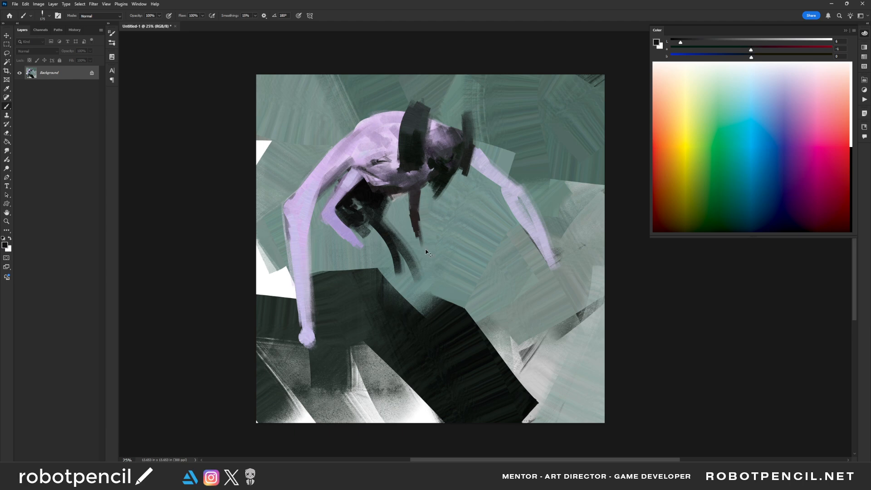
{"action": "key", "text": "ctrl+z"}
{"action": "key", "text": "bracketright"}
{"action": "mouse_move", "coordinate": [381, 217]}
{"action": "left_mouse_down"}
{"action": "mouse_move", "coordinate": [439, 286]}
{"action": "mouse_move", "coordinate": [371, 208]}
{"action": "mouse_move", "coordinate": [440, 295]}
{"action": "mouse_move", "coordinate": [365, 218]}
{"action": "mouse_move", "coordinate": [427, 300]}
{"action": "left_mouse_up"}
{"action": "left_click_drag", "start_coordinate": [369, 234], "coordinate": [421, 282]}
{"action": "mouse_move", "coordinate": [370, 231]}
{"action": "left_mouse_down"}
{"action": "mouse_move", "coordinate": [431, 302]}
{"action": "mouse_move", "coordinate": [387, 228]}
{"action": "mouse_move", "coordinate": [420, 279]}
{"action": "mouse_move", "coordinate": [363, 230]}
{"action": "mouse_move", "coordinate": [420, 286]}
{"action": "left_mouse_up"}
- Paint the rear leg in near-black strokes between the inner forearm and the long arm
{"action": "key", "text": "bracketleft"}
{"action": "mouse_move", "coordinate": [329, 229]}
{"action": "left_mouse_down"}
{"action": "mouse_move", "coordinate": [348, 254]}
{"action": "mouse_move", "coordinate": [331, 231]}
{"action": "mouse_move", "coordinate": [312, 269]}
{"action": "left_mouse_up"}
{"action": "left_click_drag", "start_coordinate": [334, 240], "coordinate": [310, 294]}
{"action": "left_click_drag", "start_coordinate": [343, 257], "coordinate": [331, 269]}
{"action": "mouse_move", "coordinate": [327, 230]}
{"action": "left_mouse_down"}
{"action": "mouse_move", "coordinate": [320, 262]}
{"action": "mouse_move", "coordinate": [326, 225]}
{"action": "left_mouse_up"}
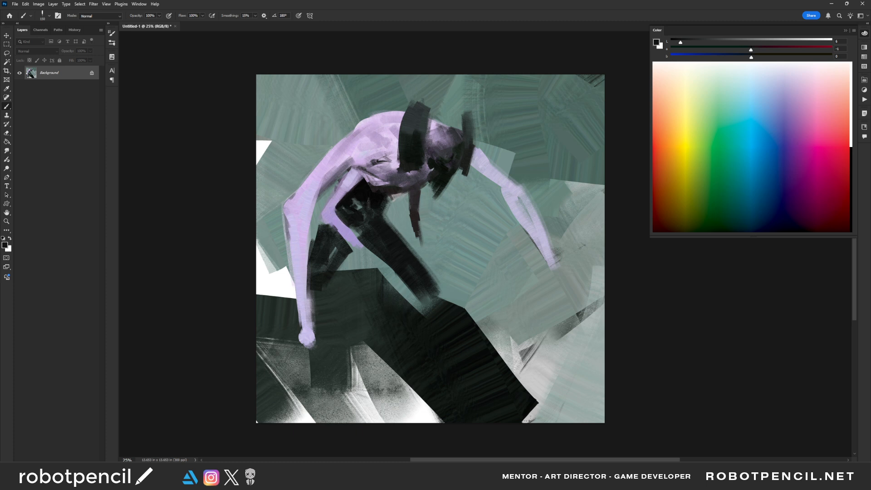
- Refine the inner forearm with sampled purple tones and extend it into a small hand with fingers
{"action": "left_click", "coordinate": [414, 220], "text": "alt"}
{"action": "key", "text": "["}
{"action": "mouse_move", "coordinate": [333, 215]}
{"action": "left_mouse_down"}
{"action": "mouse_move", "coordinate": [355, 246]}
{"action": "mouse_move", "coordinate": [334, 206]}
{"action": "left_mouse_up"}
{"action": "left_click", "coordinate": [341, 218], "text": "alt"}
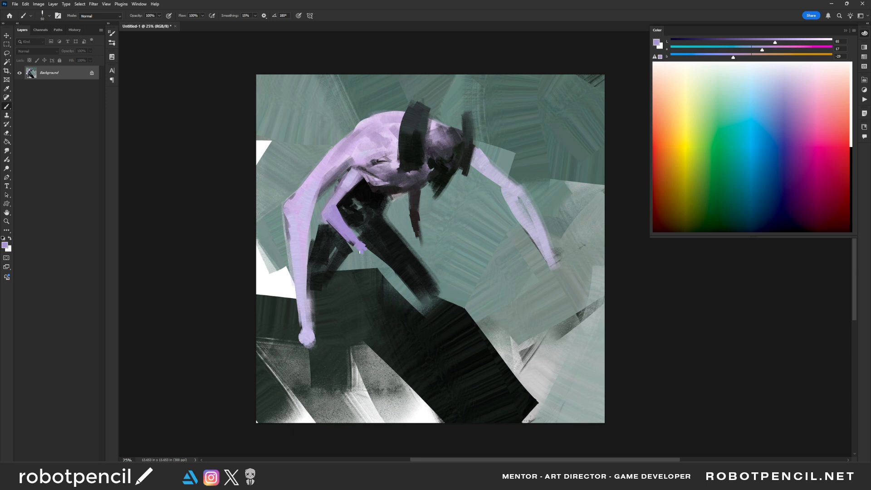
{"action": "left_click", "coordinate": [346, 221], "text": "alt"}
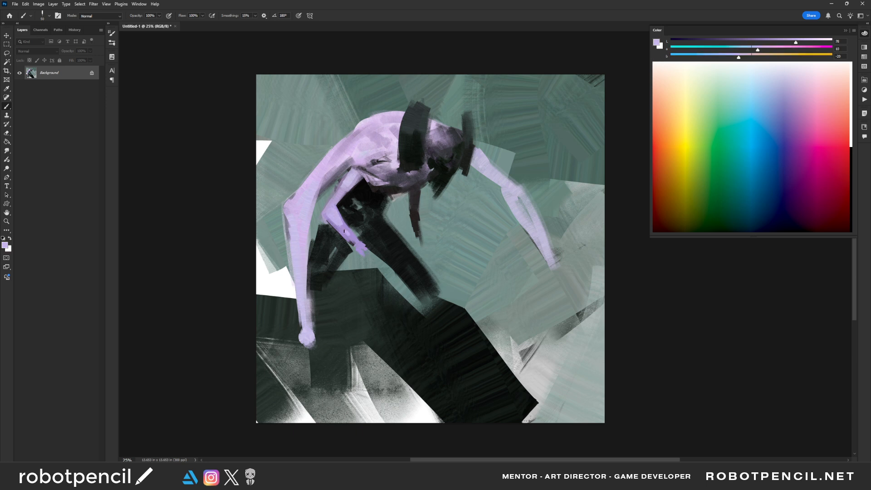
{"action": "mouse_move", "coordinate": [344, 228]}
{"action": "left_mouse_down"}
{"action": "mouse_move", "coordinate": [368, 257]}
{"action": "mouse_move", "coordinate": [366, 274]}
{"action": "mouse_move", "coordinate": [377, 259]}
{"action": "left_mouse_up"}
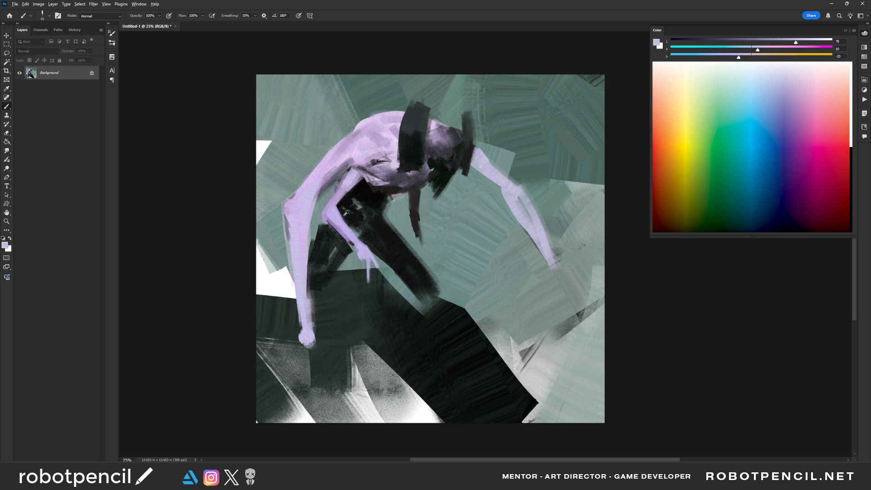
- Sample dark and lavender tones around the inner hand and refine its long fingers
{"action": "left_click", "coordinate": [341, 229], "text": "alt"}
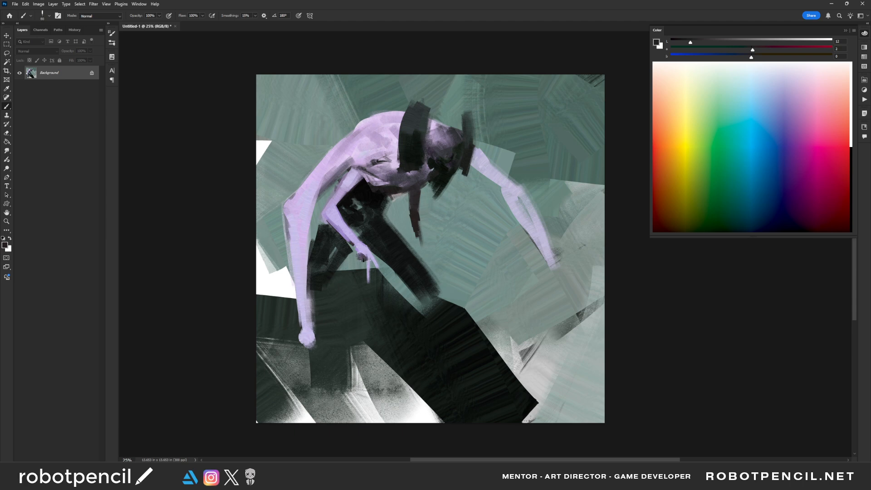
{"action": "left_click", "coordinate": [368, 260], "text": "alt"}
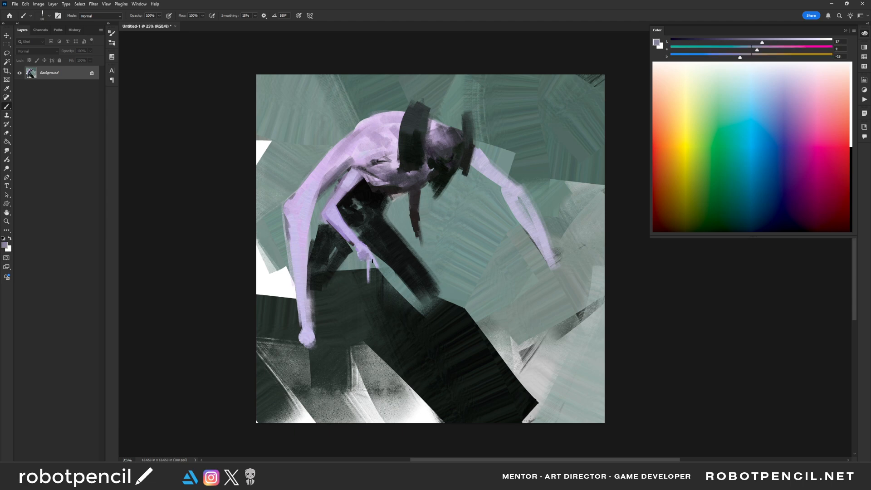
{"action": "left_click", "coordinate": [364, 254], "text": "alt"}
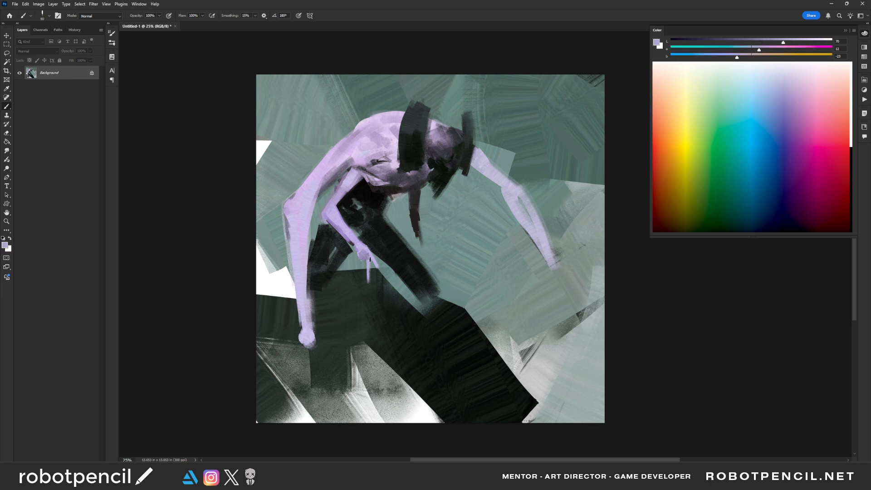
{"action": "key", "text": "["}
{"action": "left_click_drag", "start_coordinate": [362, 259], "coordinate": [368, 289]}
- Paint a small dark hand with thin fingers at the end of the hanging dark arm
{"action": "left_click", "coordinate": [419, 244], "text": "alt"}
{"action": "key", "text": "bracketleft"}
{"action": "left_click_drag", "start_coordinate": [420, 238], "coordinate": [416, 272]}
{"action": "key", "text": "bracketleft"}
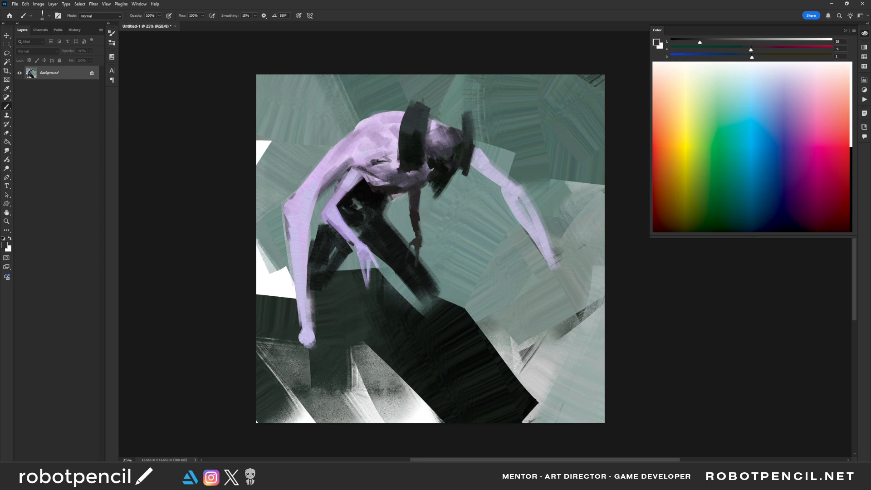
{"action": "left_click_drag", "start_coordinate": [421, 240], "coordinate": [425, 271]}
{"action": "key", "text": "ctrl+z"}
- Darken the hips and thigh with near-black, flip the canvas horizontally and define the front knee above the ramp
{"action": "left_click", "coordinate": [388, 198], "text": "alt"}
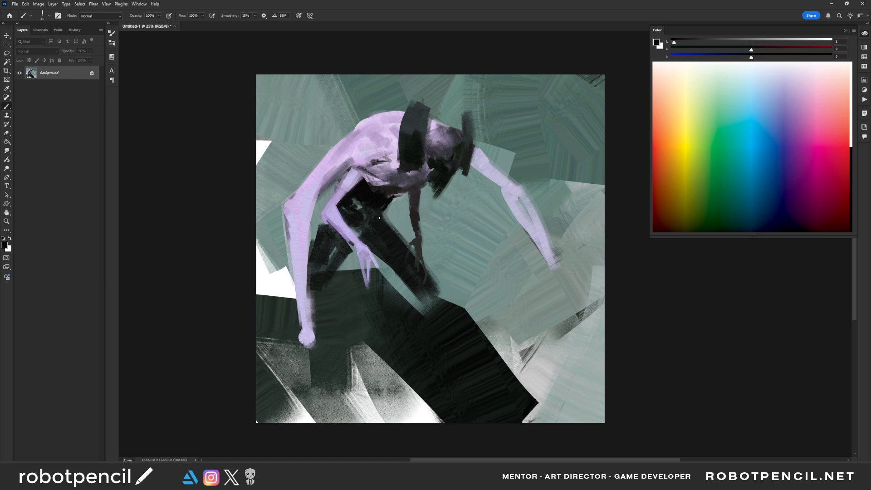
{"action": "left_click_drag", "start_coordinate": [384, 203], "coordinate": [399, 236]}
{"action": "key", "text": "bracketright"}
{"action": "key", "text": "bracketright"}
{"action": "key", "text": "bracketright"}
{"action": "key", "text": "bracketright"}
{"action": "key", "text": "bracketright"}
{"action": "key", "text": "ctrl+shift+h"}
{"action": "mouse_move", "coordinate": [429, 280]}
{"action": "left_mouse_down"}
{"action": "mouse_move", "coordinate": [416, 313]}
{"action": "mouse_move", "coordinate": [428, 313]}
{"action": "left_mouse_up"}
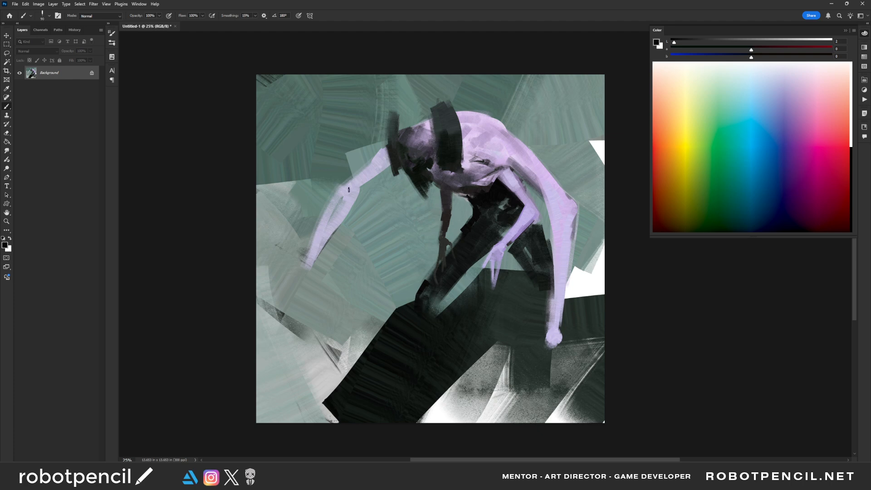
- Fill the gap in the outstretched forearm with pale lavender and add muted purple at its elbow
{"action": "left_click", "coordinate": [575, 220], "text": "alt"}
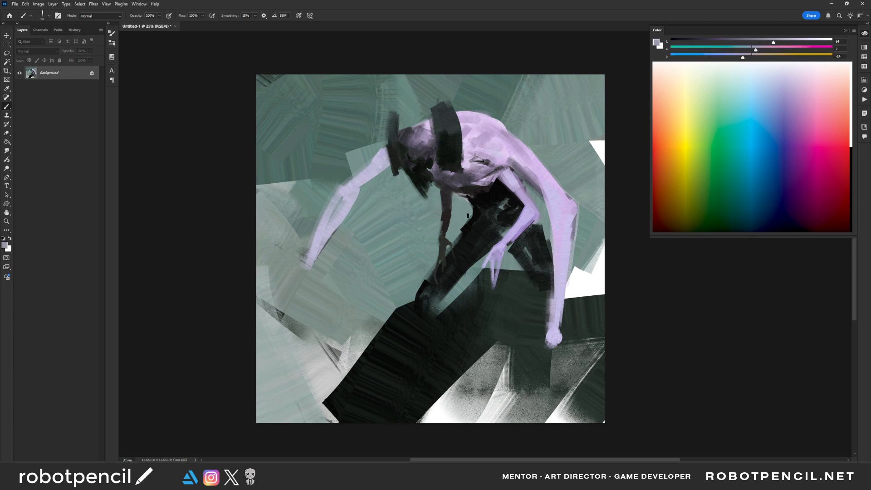
{"action": "left_click", "coordinate": [342, 204], "text": "alt"}
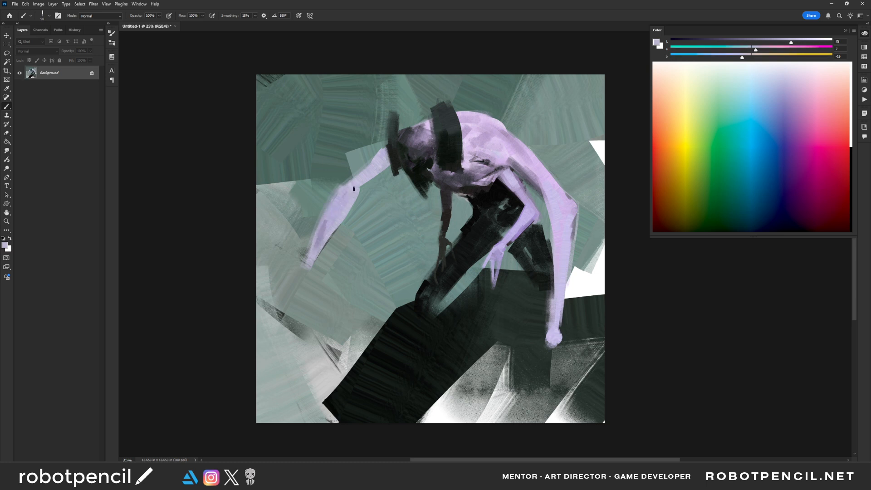
{"action": "left_click", "coordinate": [474, 178], "text": "alt"}
{"action": "mouse_move", "coordinate": [353, 188]}
{"action": "left_mouse_down"}
{"action": "mouse_move", "coordinate": [387, 162]}
{"action": "mouse_move", "coordinate": [340, 194]}
{"action": "left_mouse_up"}
- Shade the underside of the outstretched upper arm with sampled muted purple strokes
{"action": "left_click", "coordinate": [383, 154], "text": "alt"}
{"action": "key", "text": "ctrl+z"}
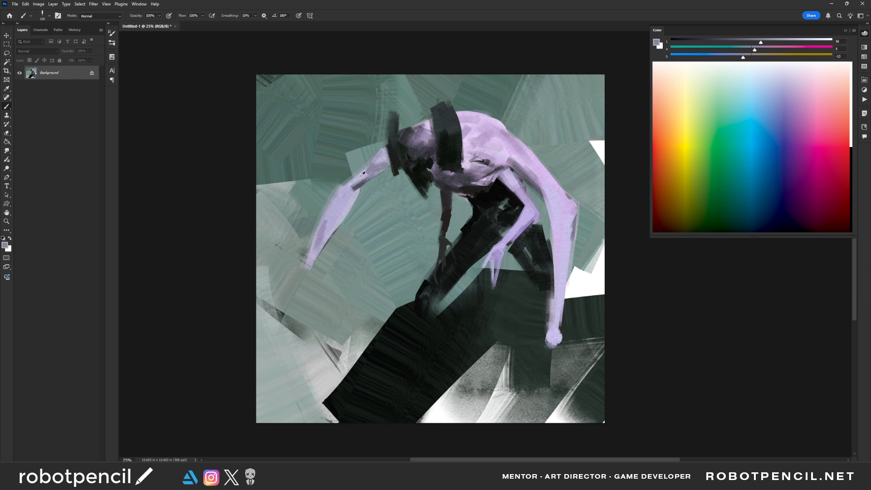
{"action": "left_click", "coordinate": [359, 179], "text": "alt"}
{"action": "left_click_drag", "start_coordinate": [383, 156], "coordinate": [356, 189]}
{"action": "left_click", "coordinate": [420, 145], "text": "alt"}
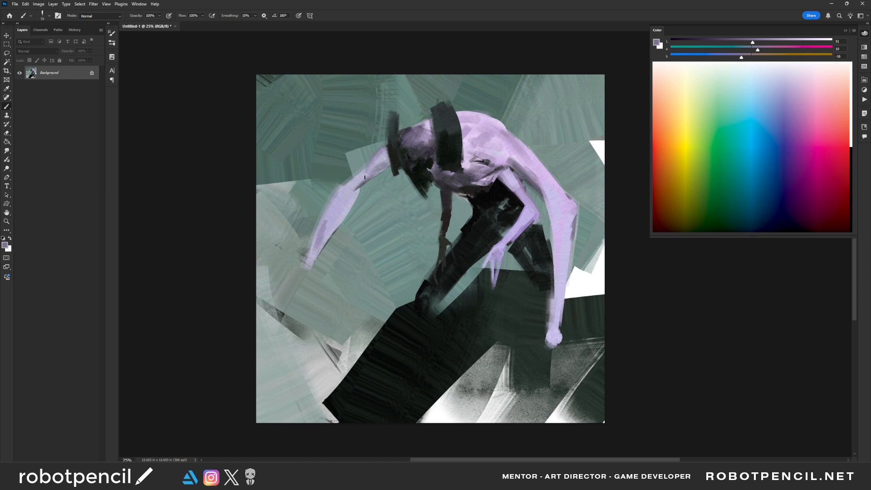
{"action": "left_click", "coordinate": [375, 158], "text": "alt"}
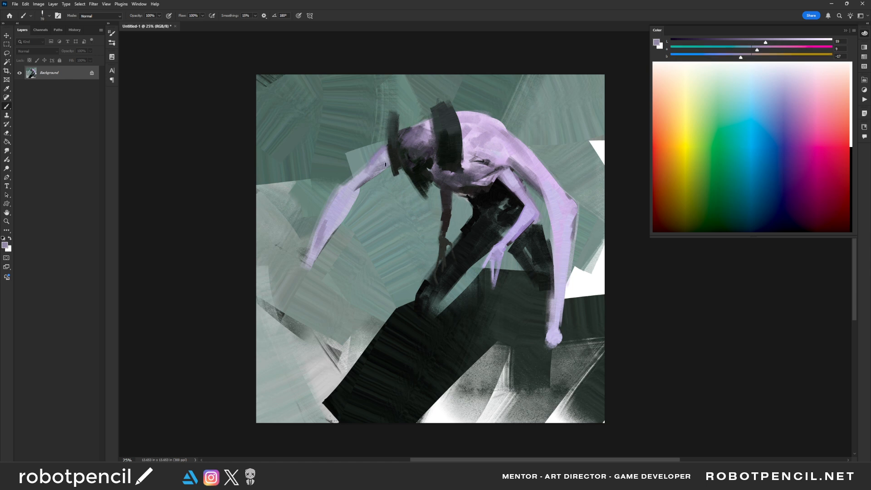
- Shade the outstretched forearm in muted purple and taper it down to the wrist
{"action": "mouse_move", "coordinate": [386, 165]}
{"action": "left_mouse_down"}
{"action": "mouse_move", "coordinate": [385, 156]}
{"action": "mouse_move", "coordinate": [340, 194]}
{"action": "mouse_move", "coordinate": [347, 192]}
{"action": "mouse_move", "coordinate": [317, 241]}
{"action": "left_mouse_up"}
{"action": "left_click_drag", "start_coordinate": [349, 194], "coordinate": [300, 273]}
{"action": "key", "text": "bracketright"}
{"action": "key", "text": "bracketright"}
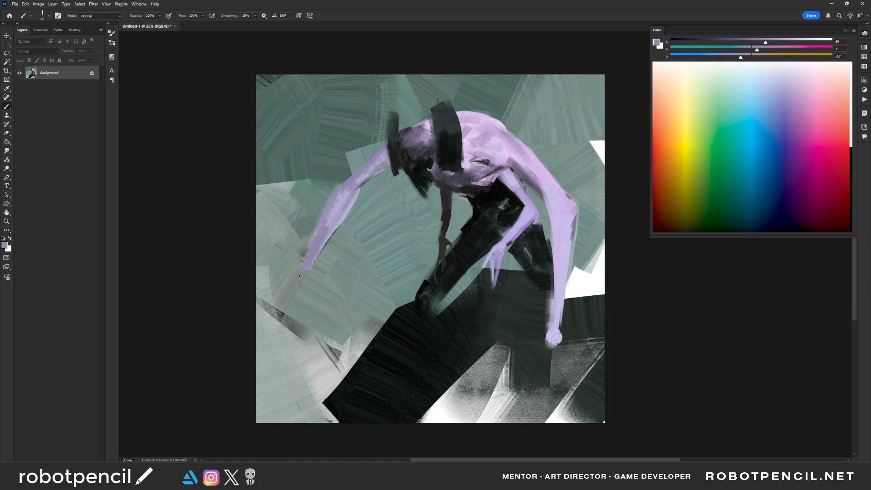
- Sample near-black from the rear leg and paint a dark hand with long thin fingers on the outstretched arm
{"action": "left_click", "coordinate": [535, 238], "text": "alt"}
{"action": "key", "text": "bracketleft"}
{"action": "key", "text": "bracketleft"}
{"action": "left_click_drag", "start_coordinate": [311, 253], "coordinate": [306, 268]}
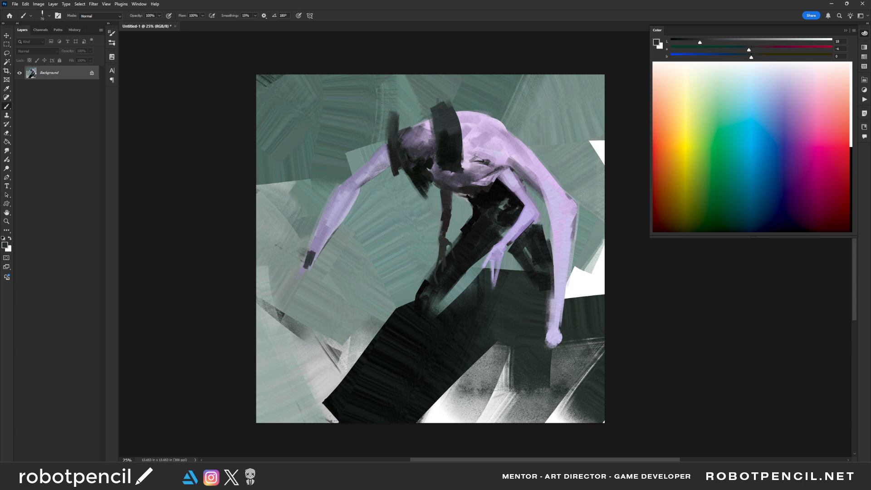
{"action": "left_click_drag", "start_coordinate": [326, 239], "coordinate": [295, 314]}
{"action": "left_click_drag", "start_coordinate": [308, 273], "coordinate": [294, 325]}
{"action": "mouse_move", "coordinate": [312, 283]}
{"action": "left_mouse_down"}
{"action": "mouse_move", "coordinate": [309, 301]}
{"action": "mouse_move", "coordinate": [306, 268]}
{"action": "mouse_move", "coordinate": [291, 324]}
{"action": "left_mouse_up"}
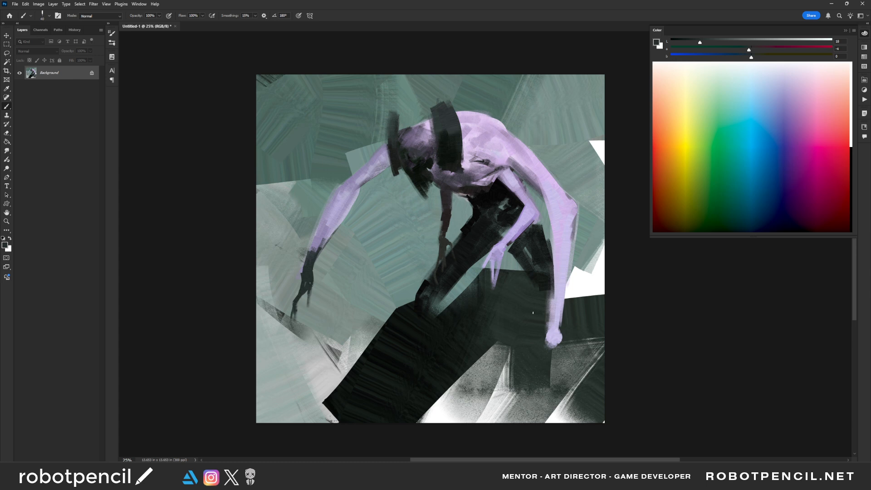
- Flip the canvas horizontally and smooth the long bent arm with sampled lavender
{"action": "left_click_drag", "start_coordinate": [453, 238], "coordinate": [441, 250]}
{"action": "key", "text": "ctrl+shift+h"}
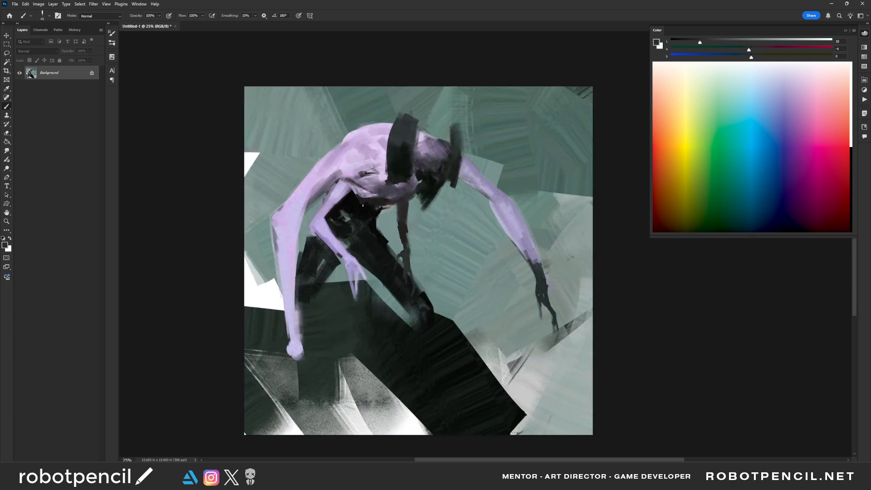
{"action": "left_click", "coordinate": [344, 191], "text": "alt"}
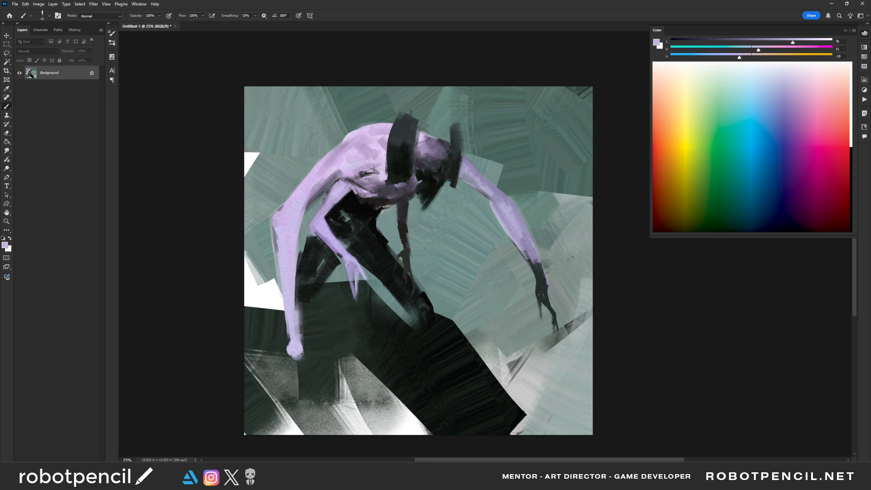
{"action": "key", "text": "bracketright"}
{"action": "key", "text": "bracketright"}
{"action": "key", "text": "bracketright"}
{"action": "key", "text": "bracketright"}
{"action": "key", "text": "bracketright"}
- Sample the dark band color and shape pointed upper tips on the two bands beside the head
{"action": "left_click", "coordinate": [411, 135], "text": "alt"}
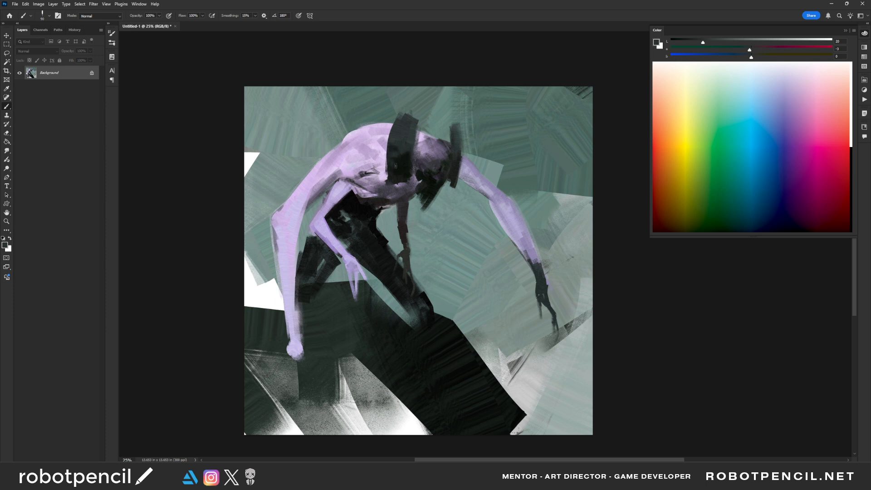
{"action": "left_click", "coordinate": [402, 118], "text": "alt"}
{"action": "mouse_move", "coordinate": [400, 118]}
{"action": "left_mouse_down"}
{"action": "mouse_move", "coordinate": [416, 126]}
{"action": "mouse_move", "coordinate": [456, 131]}
{"action": "mouse_move", "coordinate": [460, 122]}
{"action": "mouse_move", "coordinate": [458, 150]}
{"action": "left_mouse_up"}
- Smooth the head and upper back with sampled lavender and muted purple, and flip the canvas horizontally
{"action": "left_click", "coordinate": [430, 144], "text": "alt"}
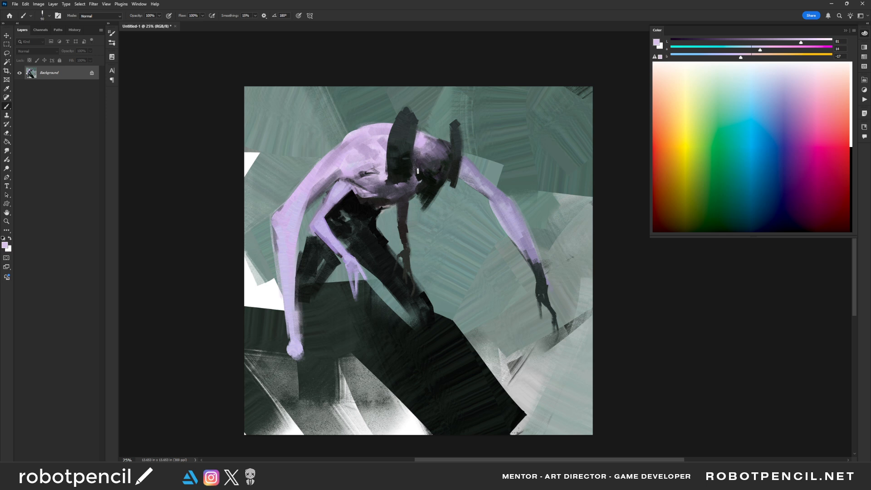
{"action": "left_click", "coordinate": [350, 176], "text": "alt"}
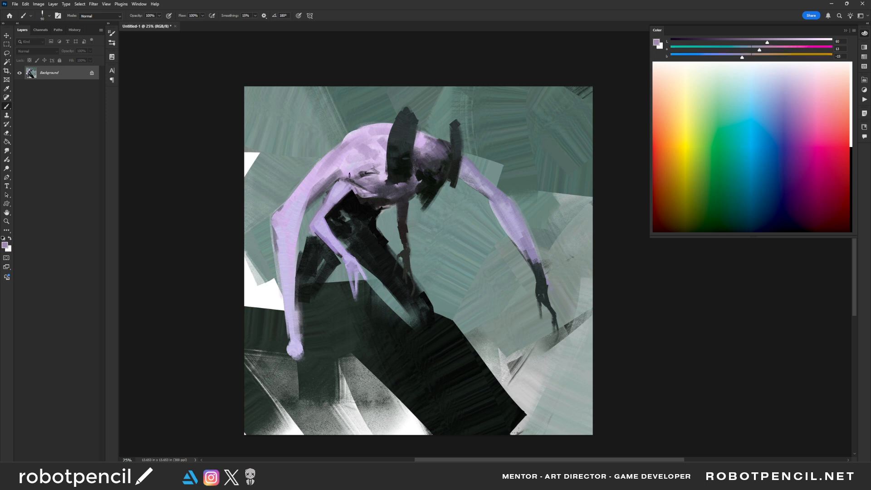
{"action": "key", "text": "]"}
{"action": "key", "text": "]"}
{"action": "key", "text": "]"}
{"action": "mouse_move", "coordinate": [361, 173]}
{"action": "left_mouse_down"}
{"action": "mouse_move", "coordinate": [344, 175]}
{"action": "mouse_move", "coordinate": [354, 162]}
{"action": "mouse_move", "coordinate": [334, 158]}
{"action": "left_mouse_up"}
{"action": "key", "text": "["}
{"action": "key", "text": "["}
{"action": "key", "text": "["}
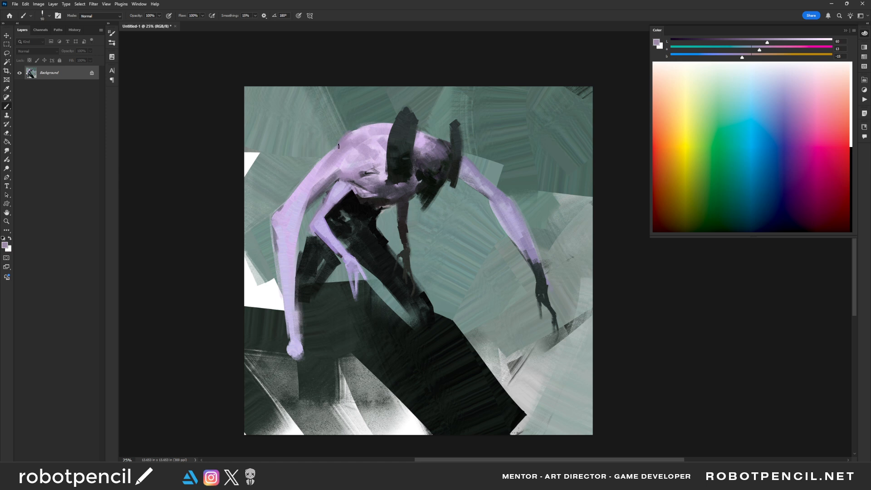
{"action": "key", "text": "z"}
{"action": "left_click", "coordinate": [474, 250], "text": "alt"}
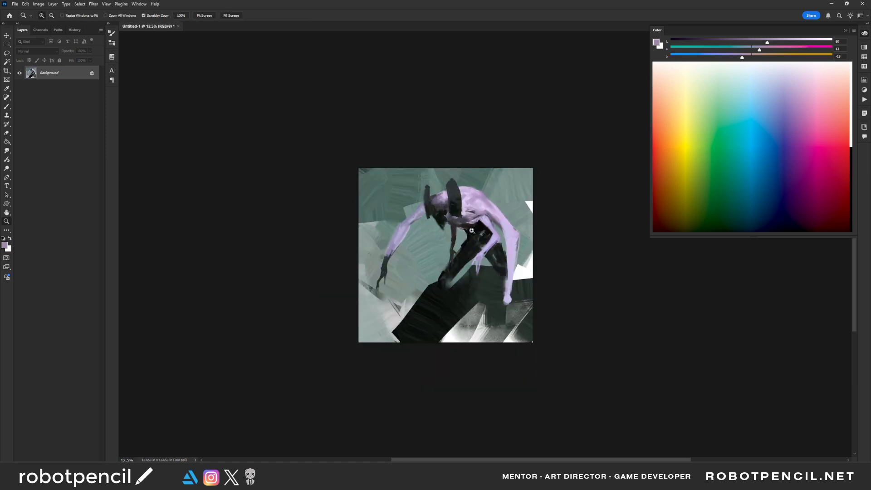
- Refine the thin dark hanging arm with sampled near-black, trim its edge with background grey-green, and flip the canvas horizontally
{"action": "left_click", "coordinate": [474, 231]}
{"action": "key", "text": "b"}
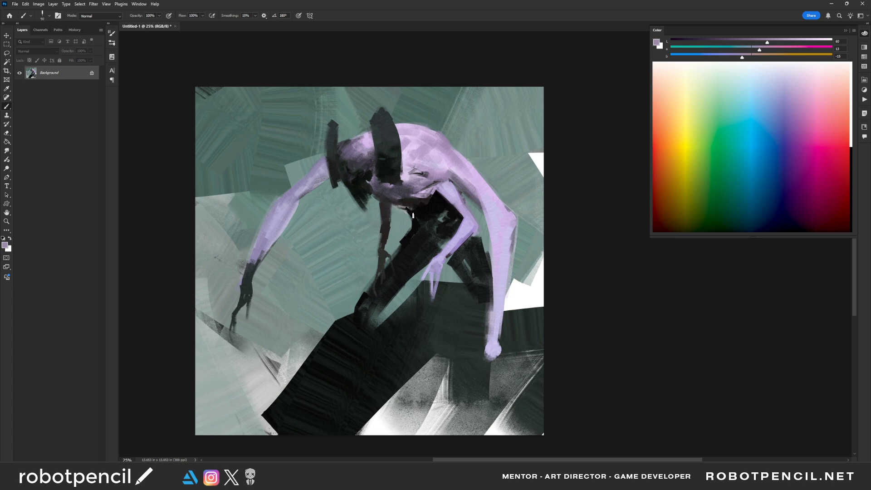
{"action": "left_click", "coordinate": [386, 236], "text": "alt"}
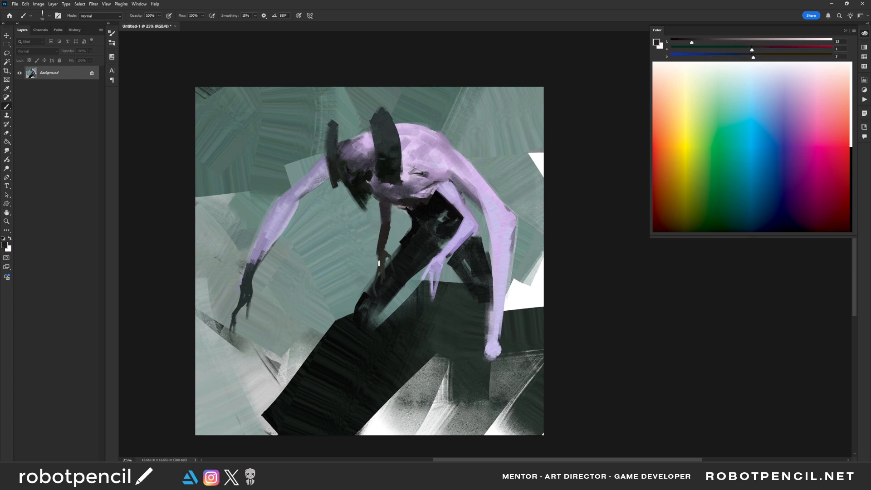
{"action": "left_click", "coordinate": [379, 258], "text": "alt"}
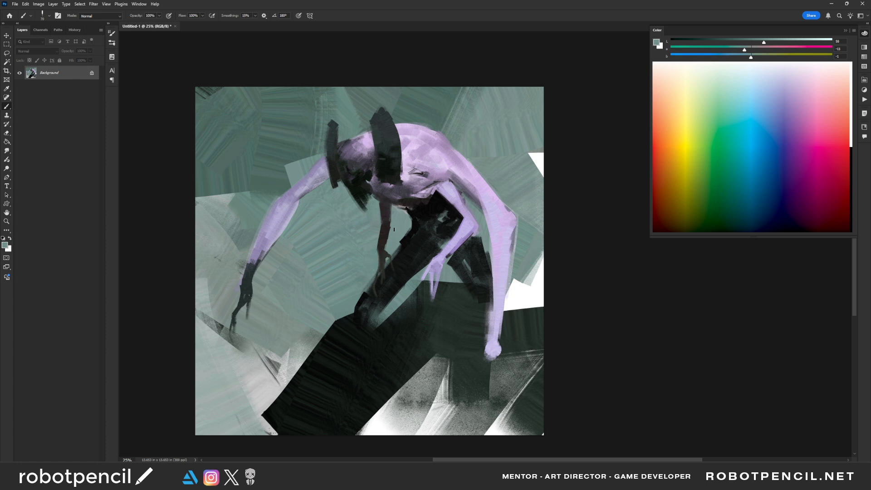
{"action": "left_click_drag", "start_coordinate": [389, 231], "coordinate": [385, 250]}
{"action": "left_click", "coordinate": [437, 257], "text": "alt"}
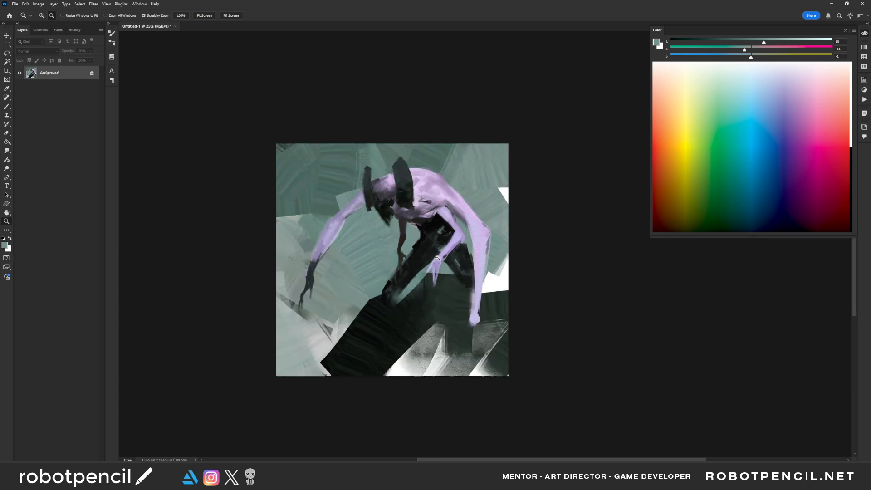
{"action": "left_click", "coordinate": [438, 258], "text": "alt"}
{"action": "key", "text": "ctrl+shift+h"}
{"action": "left_click", "coordinate": [412, 264], "text": "ctrl"}
{"action": "left_click", "coordinate": [413, 292], "text": "ctrl"}
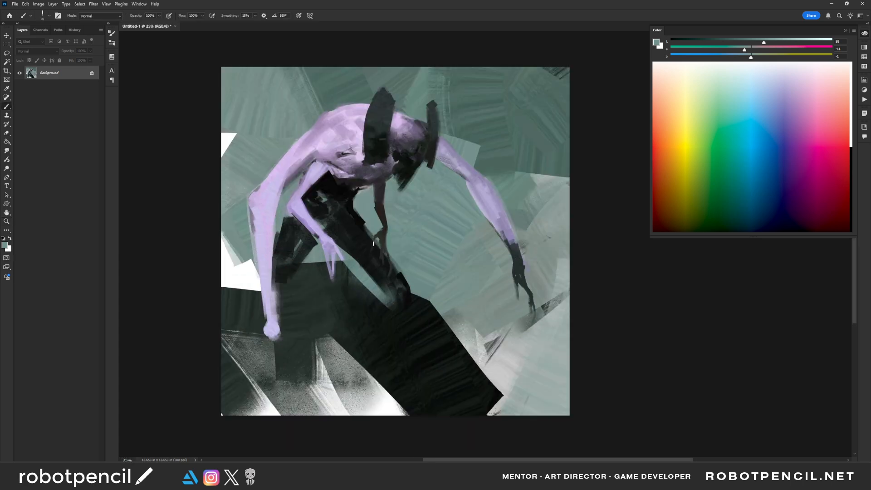
- Sample near-black from the legs and darken the rear leg and hip with a larger brush
{"action": "left_click", "coordinate": [325, 228], "text": "alt"}
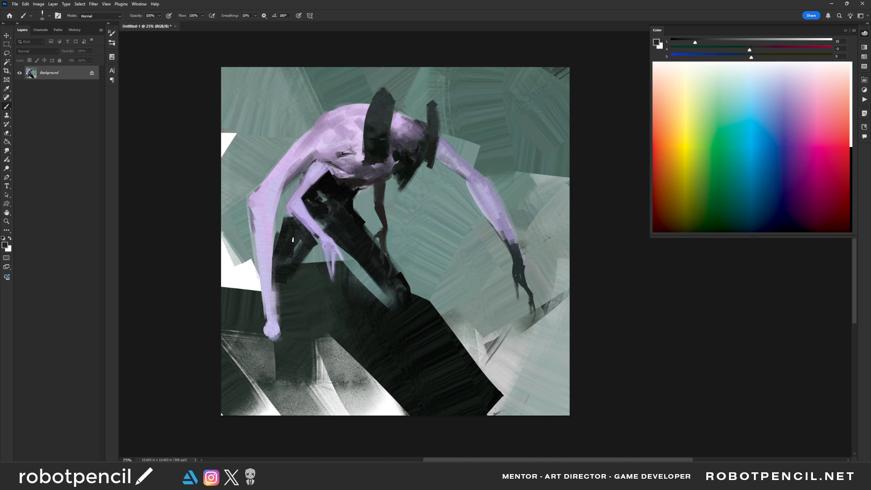
{"action": "key", "text": "bracketright"}
{"action": "key", "text": "bracketright"}
{"action": "key", "text": "bracketright"}
{"action": "key", "text": "bracketright"}
{"action": "key", "text": "bracketright"}
{"action": "left_click_drag", "start_coordinate": [291, 244], "coordinate": [295, 257]}
{"action": "left_click", "coordinate": [320, 196], "text": "alt"}
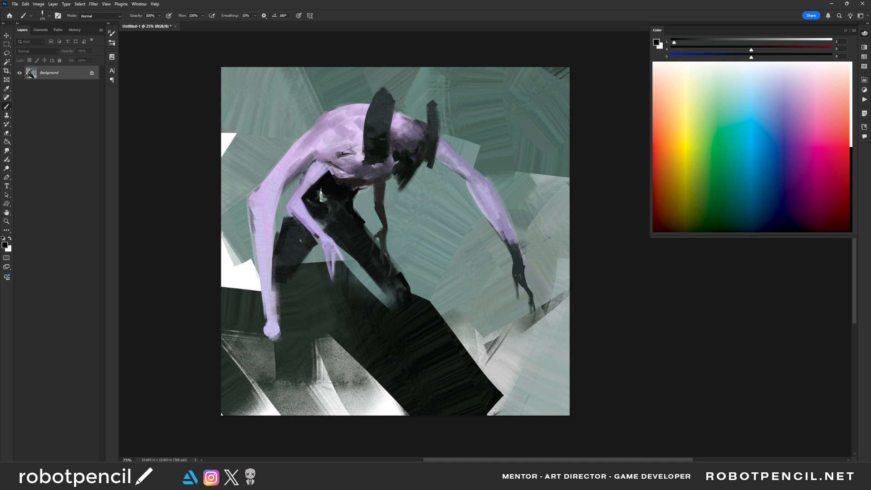
{"action": "left_click", "coordinate": [323, 193], "text": "alt"}
- Even out the front thigh with sampled dark greys and near-black, and flip the canvas horizontally
{"action": "left_click_drag", "start_coordinate": [348, 222], "coordinate": [366, 259]}
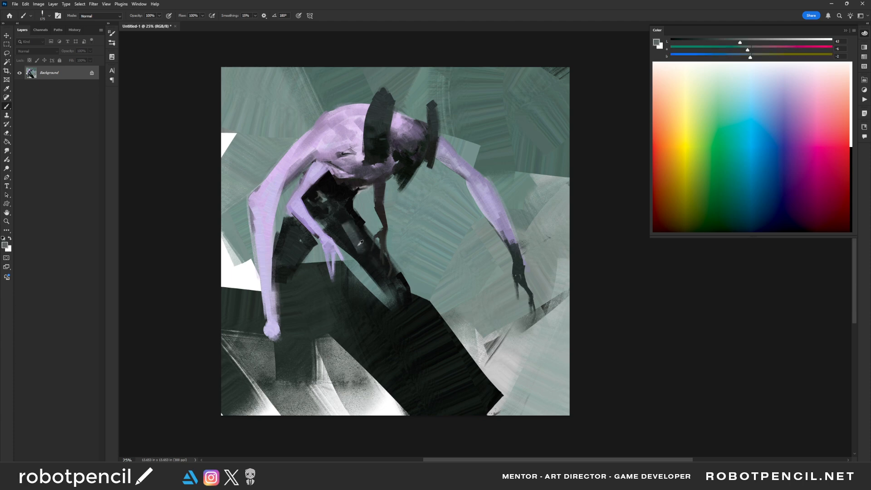
{"action": "left_click", "coordinate": [360, 243], "text": "alt"}
{"action": "left_click", "coordinate": [349, 223], "text": "alt"}
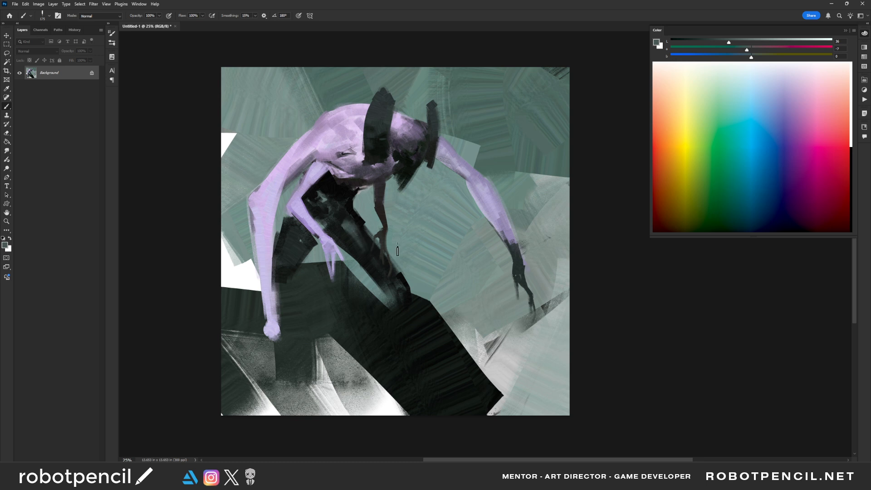
{"action": "left_click", "coordinate": [347, 223], "text": "alt"}
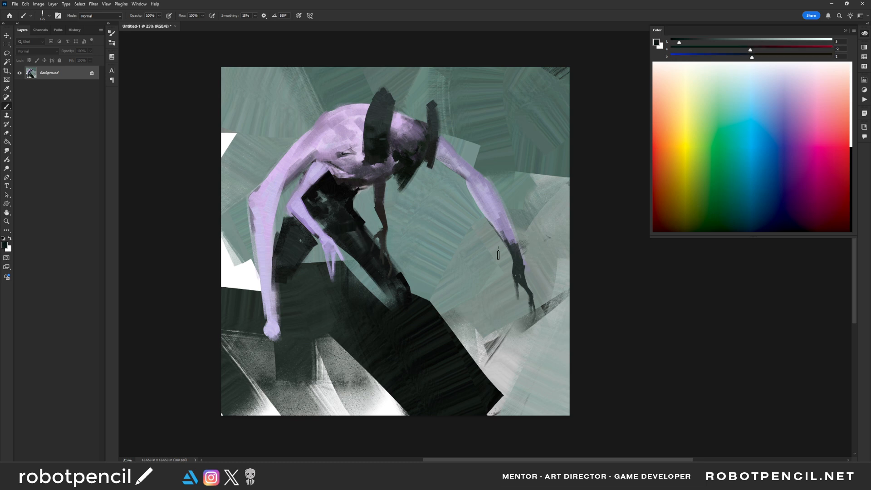
{"action": "key", "text": "ctrl+shift+h"}
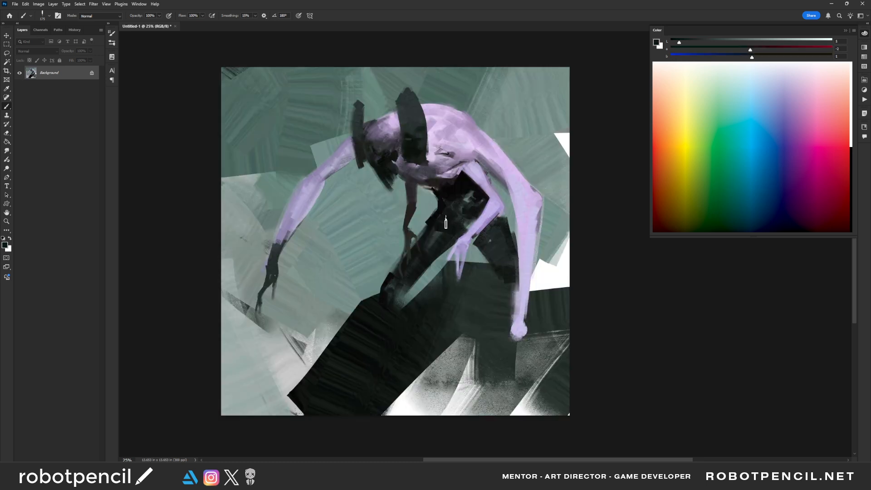
- Sample the background grey-green and paint a diagonal strip from the front foot along the black foreground shape's upper edge
{"action": "key", "text": "bracketleft"}
{"action": "key", "text": "bracketleft"}
{"action": "left_click", "coordinate": [372, 294], "text": "alt"}
{"action": "mouse_move", "coordinate": [372, 294]}
{"action": "left_mouse_down"}
{"action": "mouse_move", "coordinate": [386, 322]}
{"action": "mouse_move", "coordinate": [373, 298]}
{"action": "mouse_move", "coordinate": [395, 326]}
{"action": "mouse_move", "coordinate": [373, 285]}
{"action": "mouse_move", "coordinate": [254, 395]}
{"action": "left_mouse_up"}
- Block in broad black and dark green strokes across the lower foreground and both bottom corners of the painting with a larger brush
{"action": "key", "text": "bracketright"}
{"action": "key", "text": "bracketright"}
{"action": "key", "text": "bracketright"}
{"action": "key", "text": "bracketright"}
{"action": "key", "text": "bracketright"}
{"action": "key", "text": "bracketright"}
{"action": "key", "text": "bracketright"}
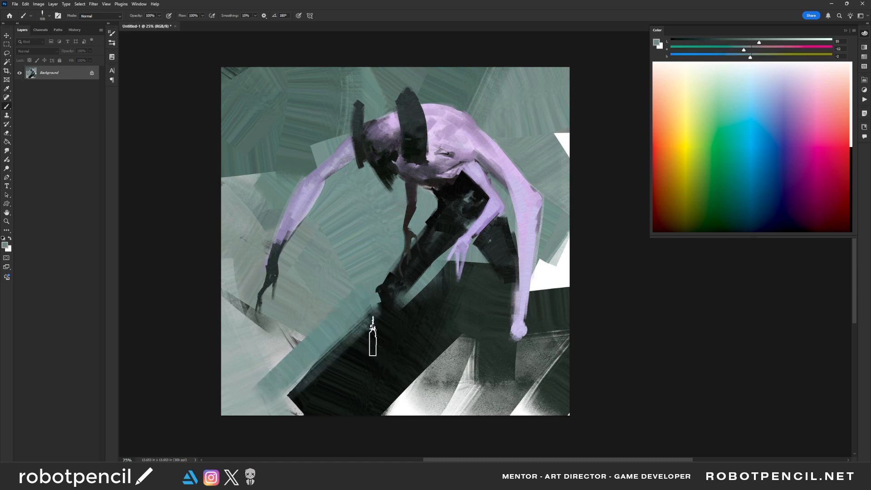
{"action": "left_click", "coordinate": [362, 335], "text": "alt"}
{"action": "left_click_drag", "start_coordinate": [362, 334], "coordinate": [218, 400]}
{"action": "left_click", "coordinate": [303, 380], "text": "alt"}
{"action": "left_click_drag", "start_coordinate": [303, 379], "coordinate": [194, 410]}
{"action": "left_click_drag", "start_coordinate": [195, 410], "coordinate": [378, 396]}
{"action": "left_click", "coordinate": [441, 320], "text": "alt"}
{"action": "mouse_move", "coordinate": [295, 351]}
{"action": "left_mouse_down"}
{"action": "mouse_move", "coordinate": [307, 389]}
{"action": "mouse_move", "coordinate": [293, 415]}
{"action": "left_mouse_up"}
{"action": "left_click_drag", "start_coordinate": [573, 353], "coordinate": [491, 408]}
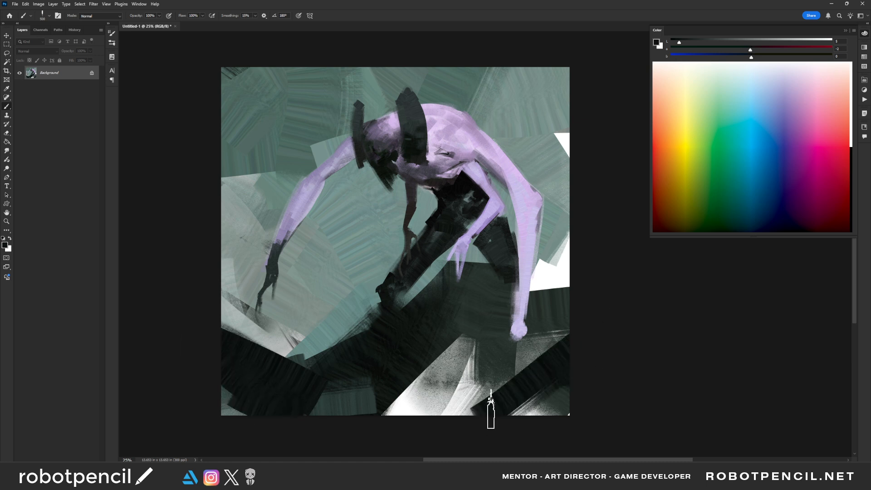
- Paint the lower forearm of the long bent arm near-black with a smaller brush, down over its rounded end
{"action": "key", "text": "bracketleft"}
{"action": "key", "text": "bracketleft"}
{"action": "key", "text": "bracketleft"}
{"action": "mouse_move", "coordinate": [521, 310]}
{"action": "left_mouse_down"}
{"action": "mouse_move", "coordinate": [519, 326]}
{"action": "mouse_move", "coordinate": [528, 250]}
{"action": "left_mouse_up"}
{"action": "key", "text": "bracketleft"}
{"action": "key", "text": "bracketleft"}
{"action": "key", "text": "bracketleft"}
{"action": "left_click", "coordinate": [525, 263], "text": "alt"}
{"action": "left_click", "coordinate": [520, 312], "text": "alt"}
{"action": "key", "text": "bracketleft"}
{"action": "key", "text": "bracketleft"}
{"action": "left_click_drag", "start_coordinate": [528, 281], "coordinate": [521, 285]}
{"action": "left_click_drag", "start_coordinate": [513, 329], "coordinate": [514, 333]}
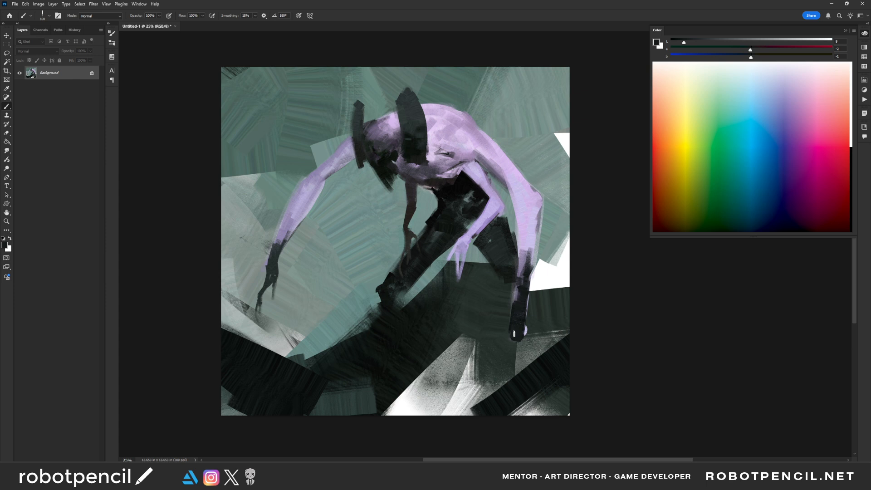
- Blend the black forearm into the lavender below the elbow and solidify its shape down to the wrist
{"action": "left_click", "coordinate": [530, 248], "text": "alt"}
{"action": "key", "text": "bracketleft"}
{"action": "mouse_move", "coordinate": [521, 298]}
{"action": "left_mouse_down"}
{"action": "mouse_move", "coordinate": [519, 308]}
{"action": "mouse_move", "coordinate": [520, 230]}
{"action": "mouse_move", "coordinate": [523, 252]}
{"action": "mouse_move", "coordinate": [531, 220]}
{"action": "left_mouse_up"}
{"action": "left_click", "coordinate": [519, 311], "text": "alt"}
{"action": "key", "text": "bracketleft"}
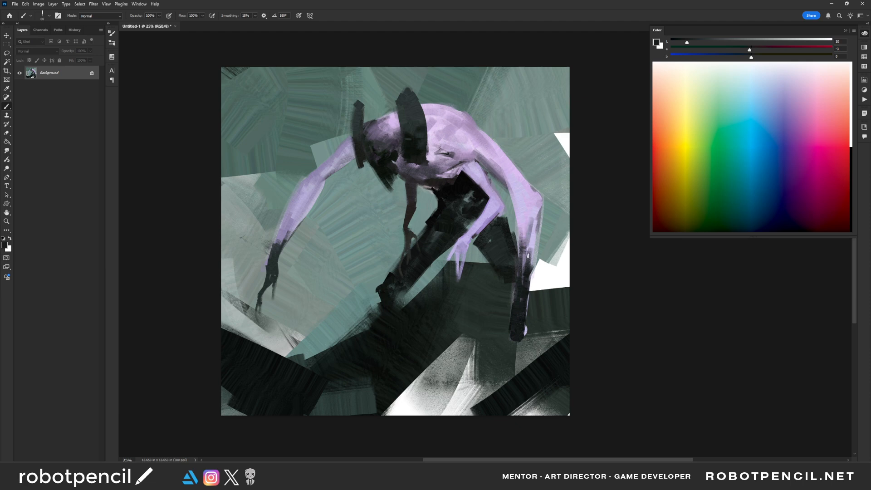
{"action": "mouse_move", "coordinate": [528, 257]}
{"action": "left_mouse_down"}
{"action": "mouse_move", "coordinate": [532, 229]}
{"action": "mouse_move", "coordinate": [522, 286]}
{"action": "mouse_move", "coordinate": [528, 309]}
{"action": "left_mouse_up"}
{"action": "mouse_move", "coordinate": [532, 276]}
{"action": "left_mouse_down"}
{"action": "mouse_move", "coordinate": [527, 319]}
{"action": "mouse_move", "coordinate": [516, 284]}
{"action": "mouse_move", "coordinate": [519, 332]}
{"action": "left_mouse_up"}
{"action": "left_click", "coordinate": [520, 341], "text": "alt"}
{"action": "left_click_drag", "start_coordinate": [529, 290], "coordinate": [526, 320]}
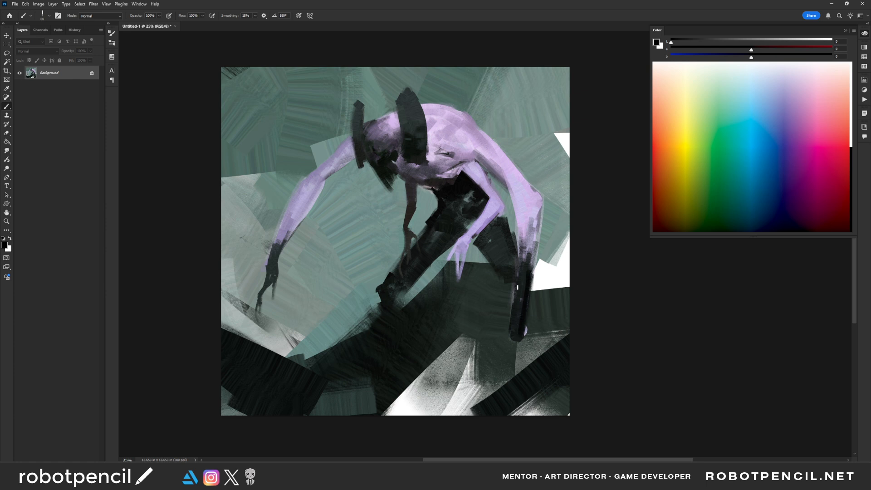
{"action": "left_click_drag", "start_coordinate": [518, 276], "coordinate": [512, 349]}
{"action": "left_click_drag", "start_coordinate": [518, 321], "coordinate": [515, 342]}
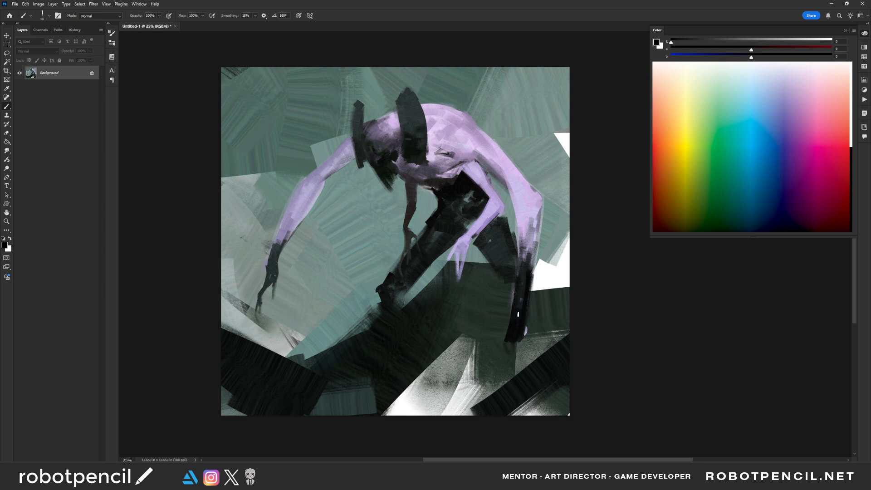
- Extend the black forearm into a hand with long spread fingers reaching the ground
{"action": "key", "text": "]"}
{"action": "mouse_move", "coordinate": [523, 295]}
{"action": "left_mouse_down"}
{"action": "mouse_move", "coordinate": [523, 333]}
{"action": "mouse_move", "coordinate": [510, 347]}
{"action": "mouse_move", "coordinate": [522, 357]}
{"action": "mouse_move", "coordinate": [510, 340]}
{"action": "mouse_move", "coordinate": [516, 364]}
{"action": "mouse_move", "coordinate": [507, 341]}
{"action": "mouse_move", "coordinate": [492, 380]}
{"action": "mouse_move", "coordinate": [514, 358]}
{"action": "mouse_move", "coordinate": [525, 392]}
{"action": "mouse_move", "coordinate": [528, 361]}
{"action": "mouse_move", "coordinate": [535, 384]}
{"action": "mouse_move", "coordinate": [517, 348]}
{"action": "mouse_move", "coordinate": [520, 376]}
{"action": "left_mouse_up"}
{"action": "key", "text": "["}
{"action": "key", "text": "["}
{"action": "key", "text": "["}
{"action": "key", "text": "]"}
{"action": "key", "text": "]"}
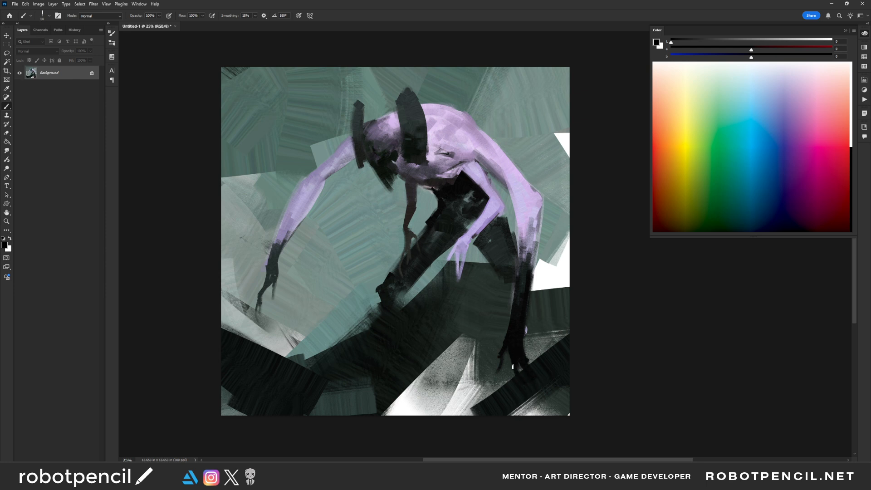
- Darken the outstretched arm's hand and wrist with black, fade the strokes up the forearm, and flip the canvas horizontally
{"action": "mouse_move", "coordinate": [276, 270]}
{"action": "left_mouse_down"}
{"action": "mouse_move", "coordinate": [276, 278]}
{"action": "mouse_move", "coordinate": [285, 222]}
{"action": "mouse_move", "coordinate": [261, 292]}
{"action": "mouse_move", "coordinate": [278, 278]}
{"action": "left_mouse_up"}
{"action": "key", "text": "["}
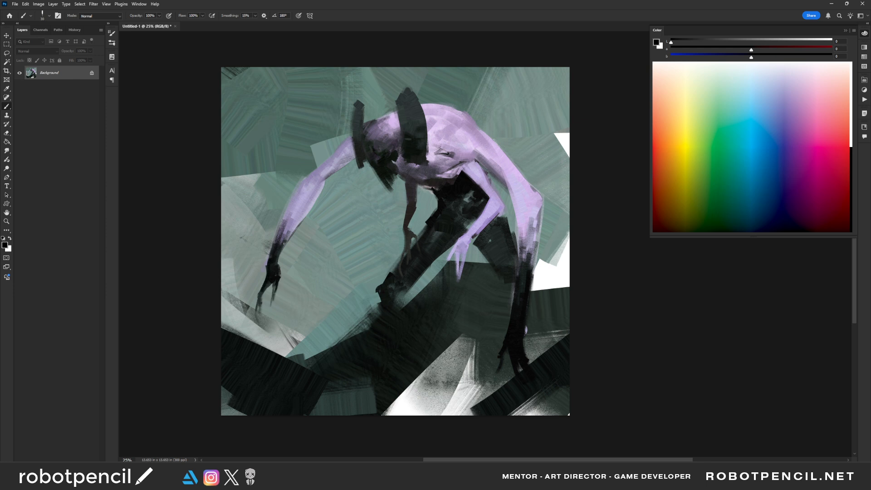
{"action": "left_click_drag", "start_coordinate": [286, 240], "coordinate": [320, 182]}
{"action": "key", "text": "ctrl+shift+h"}
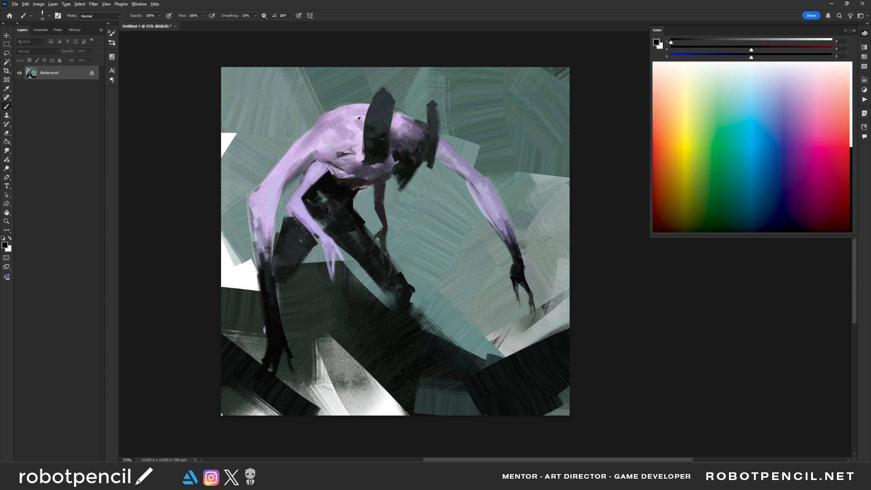
- Sample pale lavender from the upper back, touch up the back's light areas, and flip the canvas horizontally
{"action": "left_click", "coordinate": [357, 121], "text": "alt"}
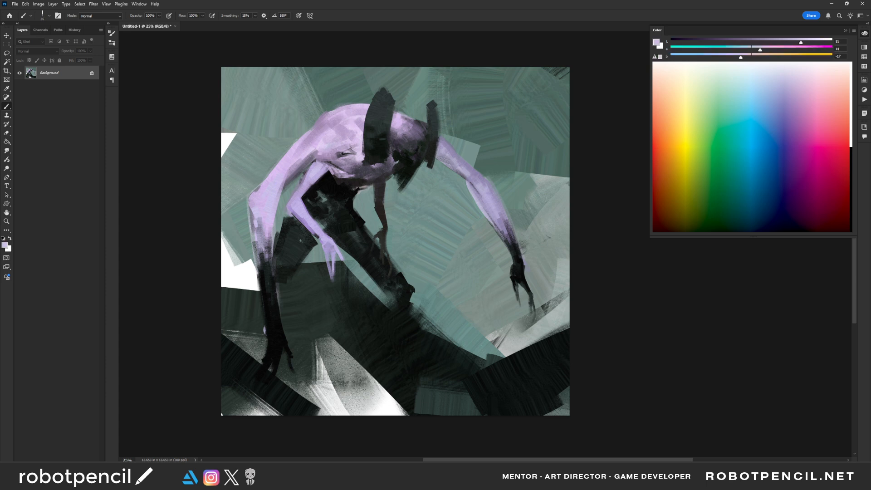
{"action": "key", "text": "bracketright"}
{"action": "key", "text": "bracketright"}
{"action": "key", "text": "bracketright"}
{"action": "left_click", "coordinate": [328, 145], "text": "alt"}
{"action": "key", "text": "bracketleft"}
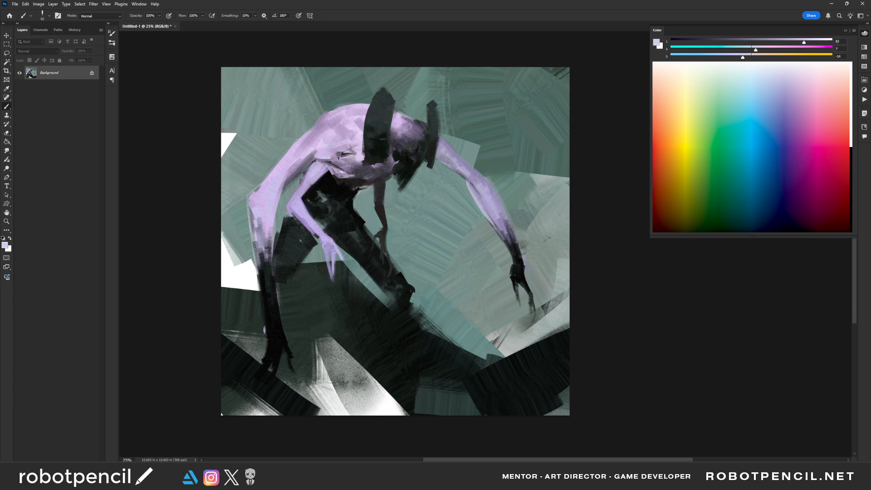
{"action": "key", "text": "ctrl+shift+h"}
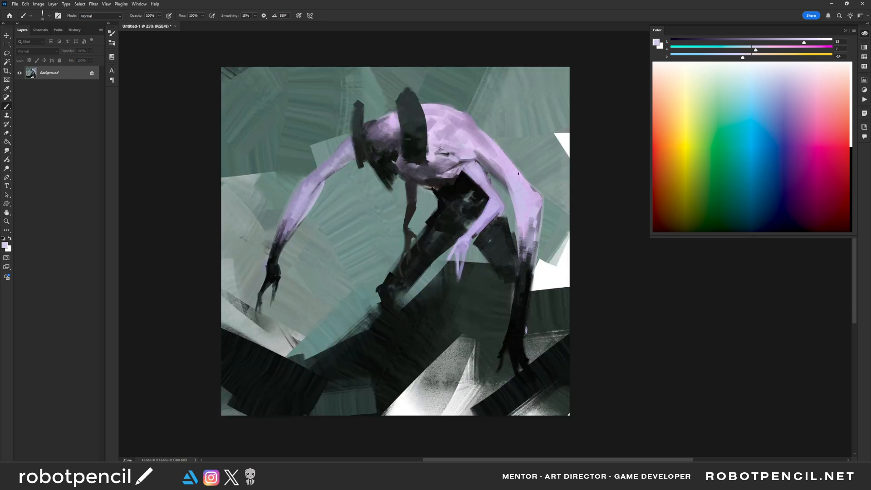
- Sharpen the face into a pointed black tip with sampled black, and clean its edges with background grey-green
{"action": "left_click_drag", "start_coordinate": [473, 213], "coordinate": [459, 226]}
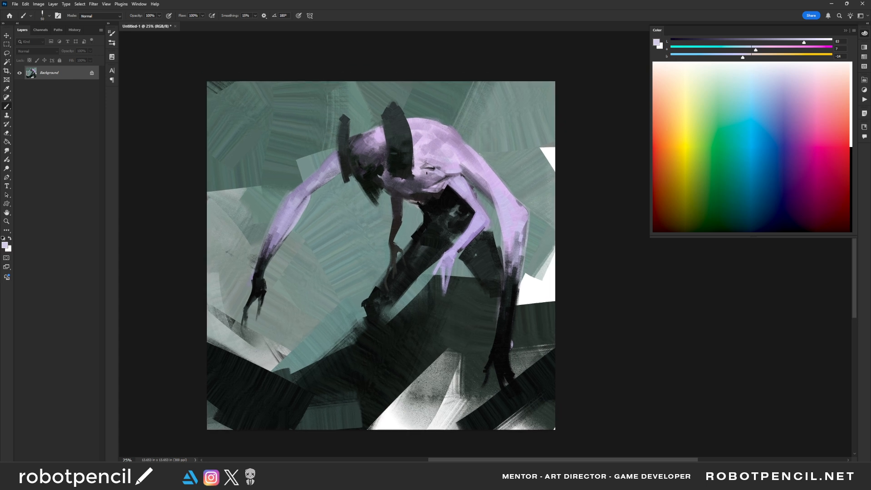
{"action": "left_click", "coordinate": [402, 168], "text": "alt"}
{"action": "left_click_drag", "start_coordinate": [361, 175], "coordinate": [371, 209]}
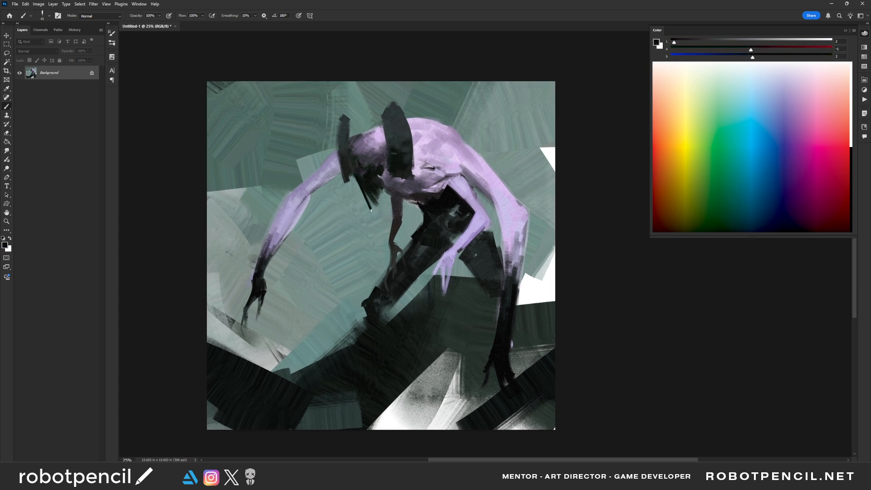
{"action": "key", "text": "ctrl+z"}
{"action": "mouse_move", "coordinate": [355, 177]}
{"action": "left_mouse_down"}
{"action": "mouse_move", "coordinate": [369, 217]}
{"action": "mouse_move", "coordinate": [373, 205]}
{"action": "left_mouse_up"}
{"action": "key", "text": "ctrl+z"}
{"action": "left_click", "coordinate": [384, 194], "text": "alt"}
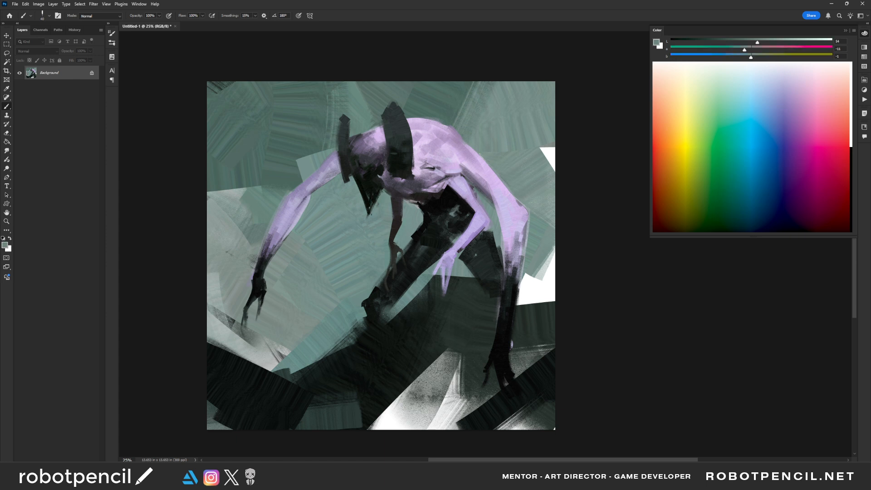
{"action": "left_click", "coordinate": [367, 215], "text": "alt"}
- Flip the canvas horizontally and darken the side of the face and the large horn-like band with sampled near-black
{"action": "key", "text": "ctrl+shift+h"}
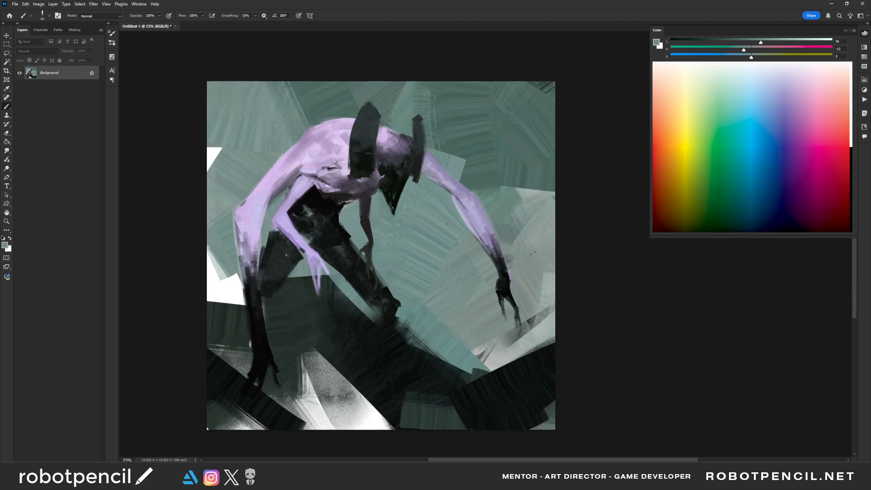
{"action": "left_click_drag", "start_coordinate": [413, 199], "coordinate": [452, 221]}
{"action": "left_click", "coordinate": [438, 194], "text": "alt"}
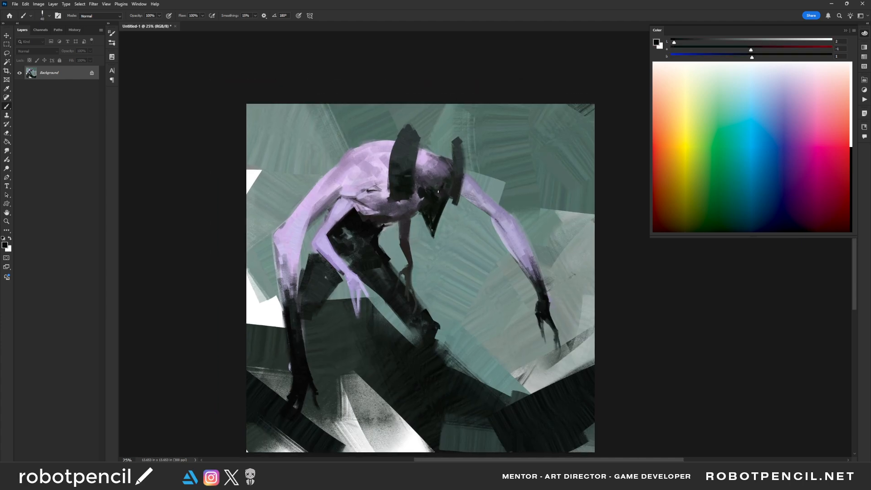
{"action": "left_click_drag", "start_coordinate": [441, 186], "coordinate": [454, 189]}
{"action": "key", "text": "bracketright"}
{"action": "key", "text": "bracketright"}
{"action": "key", "text": "bracketright"}
{"action": "key", "text": "bracketright"}
{"action": "key", "text": "bracketright"}
{"action": "key", "text": "bracketright"}
{"action": "mouse_move", "coordinate": [456, 153]}
{"action": "left_mouse_down"}
{"action": "mouse_move", "coordinate": [459, 164]}
{"action": "mouse_move", "coordinate": [414, 186]}
{"action": "mouse_move", "coordinate": [402, 178]}
{"action": "mouse_move", "coordinate": [394, 195]}
{"action": "left_mouse_up"}
{"action": "left_click", "coordinate": [405, 184], "text": "alt"}
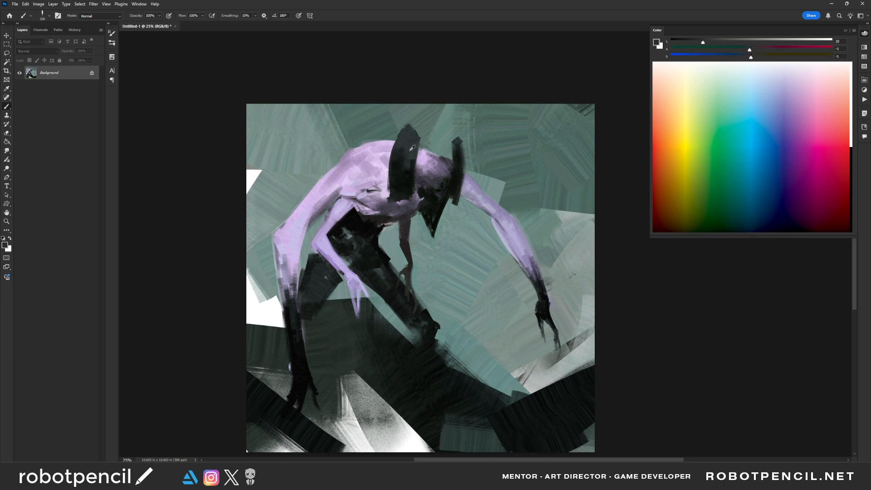
{"action": "left_click", "coordinate": [409, 179], "text": "alt"}
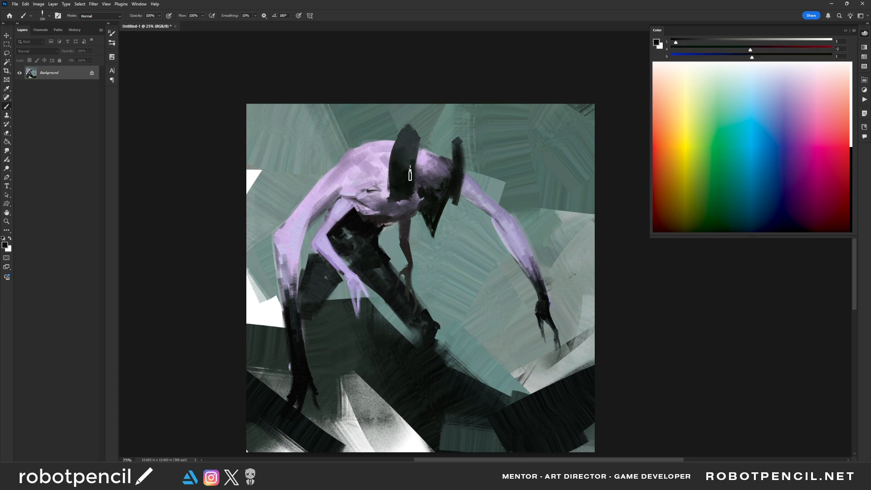
{"action": "left_click", "coordinate": [404, 190], "text": "alt"}
- Reset the colors to pure black and reinforce the large band's inner edge beside the head with a smaller brush
{"action": "key", "text": "d"}
{"action": "key", "text": "bracketleft"}
{"action": "key", "text": "bracketleft"}
{"action": "key", "text": "bracketleft"}
{"action": "key", "text": "bracketleft"}
{"action": "key", "text": "bracketleft"}
{"action": "key", "text": "bracketleft"}
{"action": "key", "text": "bracketleft"}
{"action": "left_click_drag", "start_coordinate": [416, 194], "coordinate": [412, 197]}
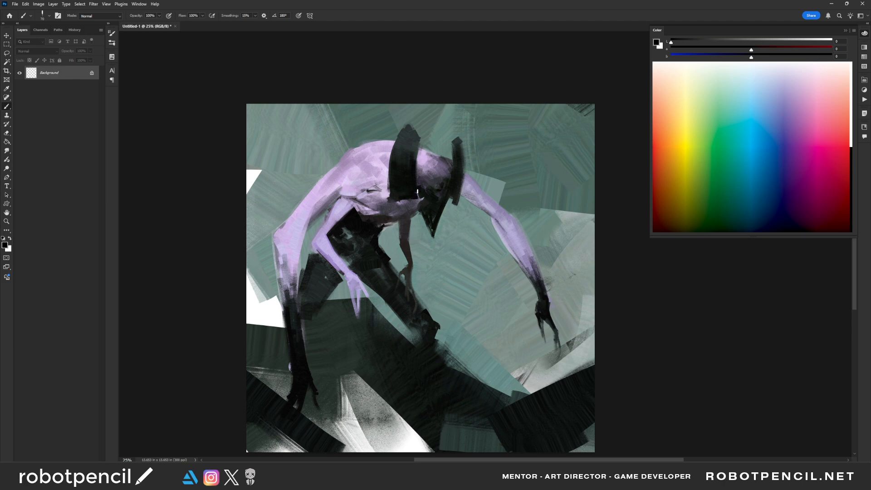
{"action": "left_click_drag", "start_coordinate": [420, 140], "coordinate": [420, 183]}
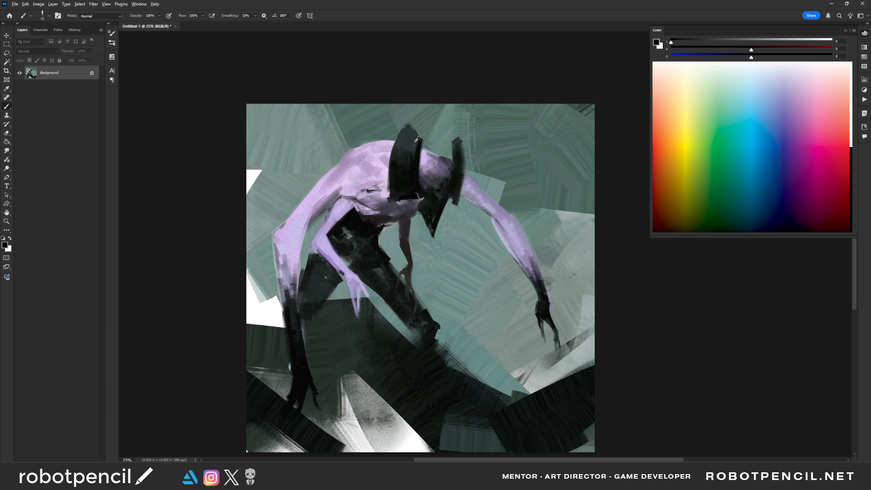
{"action": "left_click", "coordinate": [415, 141], "text": "alt"}
{"action": "mouse_move", "coordinate": [418, 143]}
{"action": "left_mouse_down"}
{"action": "mouse_move", "coordinate": [416, 182]}
{"action": "mouse_move", "coordinate": [417, 168]}
{"action": "left_mouse_up"}
{"action": "left_click", "coordinate": [414, 175], "text": "alt"}
- Sample the background grey-green and trim the small horn-like band's upper tip to a narrower point
{"action": "left_click", "coordinate": [468, 137], "text": "alt"}
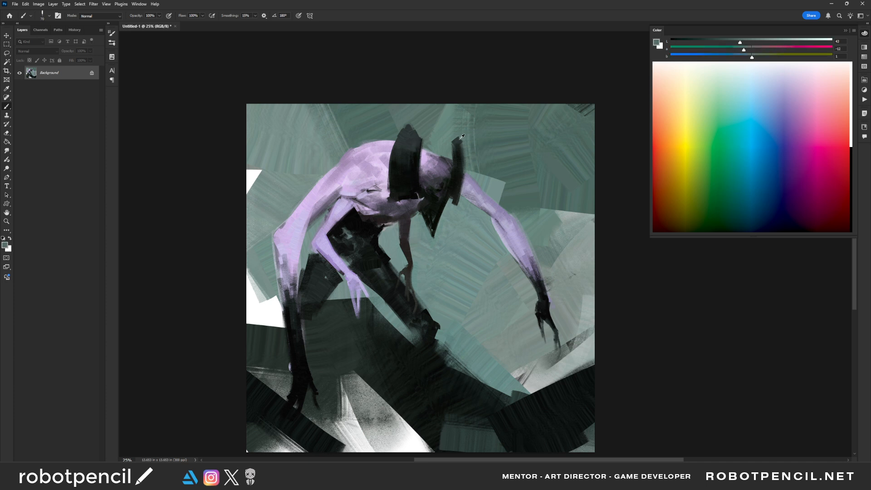
{"action": "left_click", "coordinate": [449, 140], "text": "alt"}
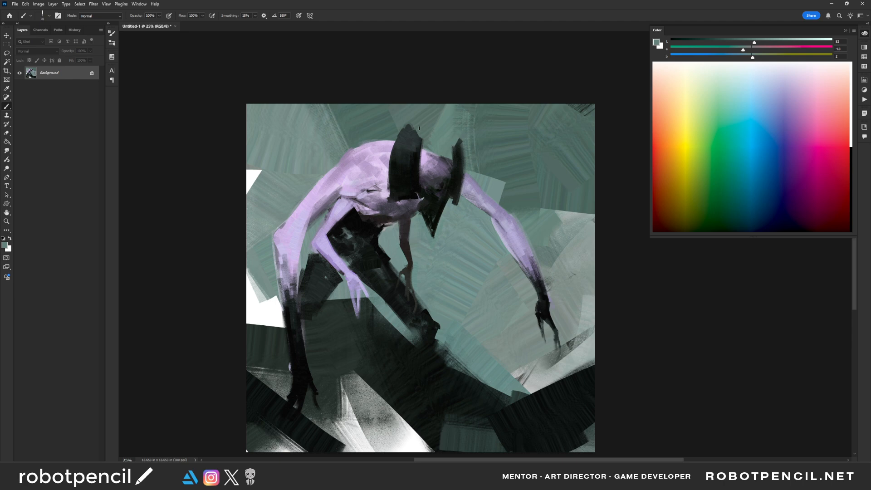
{"action": "left_click_drag", "start_coordinate": [419, 128], "coordinate": [418, 138]}
{"action": "key", "text": "ctrl+z"}
{"action": "left_click", "coordinate": [416, 155], "text": "alt"}
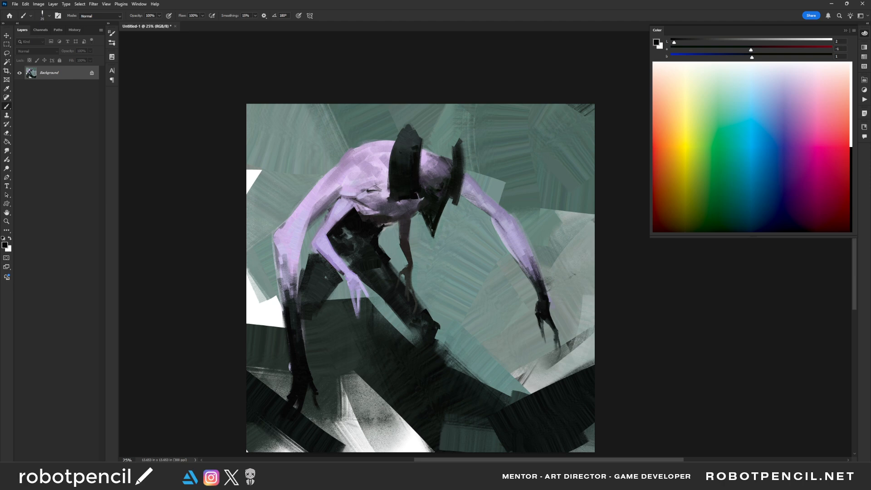
- Refine the inner edges of the gap between the long arm and the bent arm with sampled grey-green and muted lavender
{"action": "left_click", "coordinate": [310, 225], "text": "alt"}
{"action": "left_click", "coordinate": [310, 226], "text": "alt"}
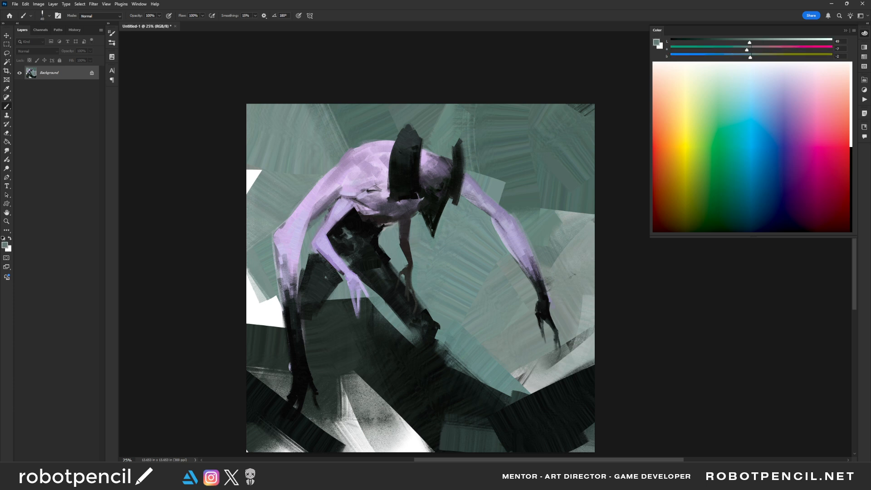
{"action": "left_click", "coordinate": [313, 223], "text": "alt"}
{"action": "left_click_drag", "start_coordinate": [313, 225], "coordinate": [320, 231]}
{"action": "left_click", "coordinate": [314, 227], "text": "alt"}
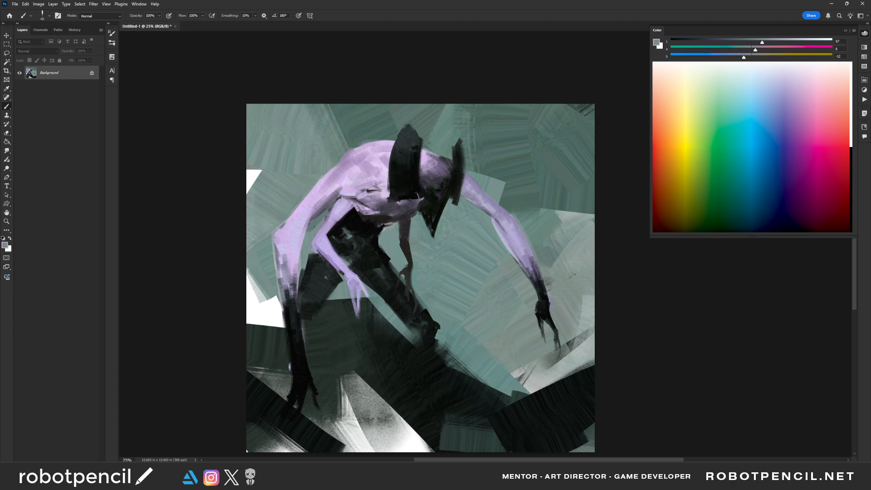
{"action": "left_click", "coordinate": [311, 227], "text": "alt"}
- Flip the canvas horizontally and clean the outstretched arm's lower edge with sampled background grey-green
{"action": "key", "text": "z"}
{"action": "left_click", "coordinate": [492, 274], "text": "alt"}
{"action": "left_click", "coordinate": [493, 274], "text": "alt"}
{"action": "key", "text": "ctrl+shift+h"}
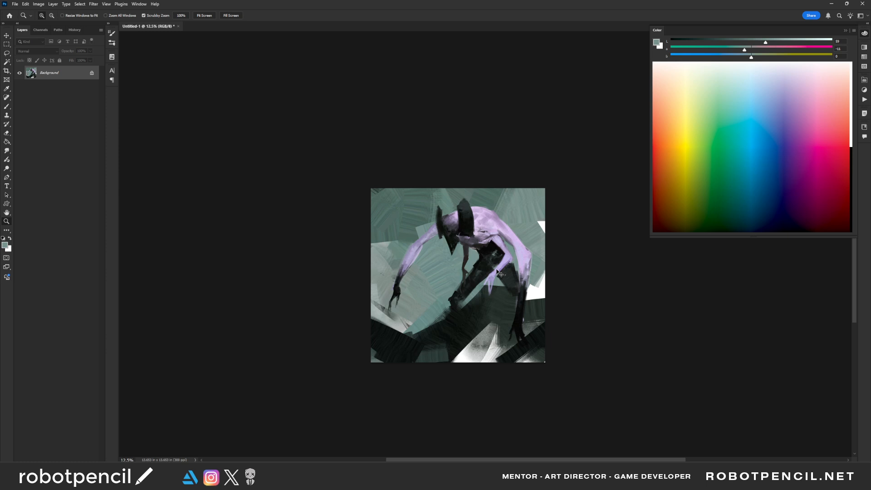
{"action": "left_click", "coordinate": [474, 255]}
{"action": "left_click", "coordinate": [475, 255]}
{"action": "key", "text": "b"}
{"action": "left_click", "coordinate": [434, 145], "text": "alt"}
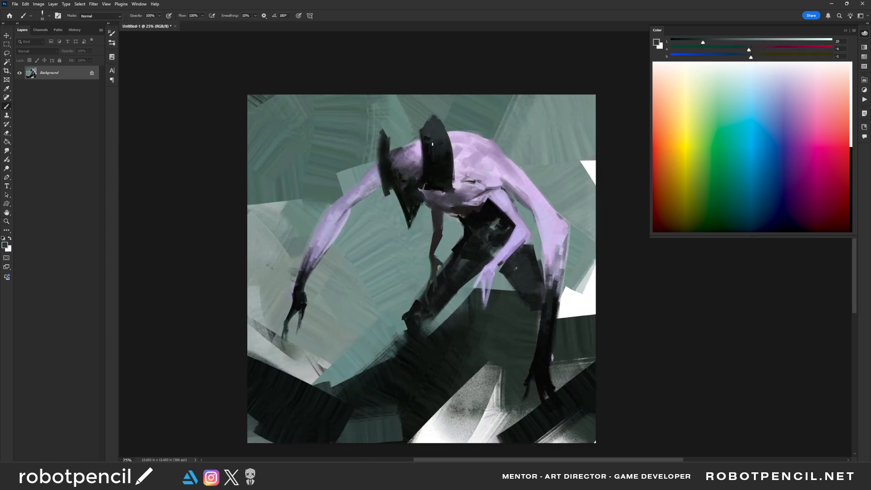
{"action": "left_click", "coordinate": [357, 208], "text": "alt"}
{"action": "key", "text": "bracketright"}
{"action": "key", "text": "bracketright"}
{"action": "key", "text": "bracketright"}
{"action": "key", "text": "bracketright"}
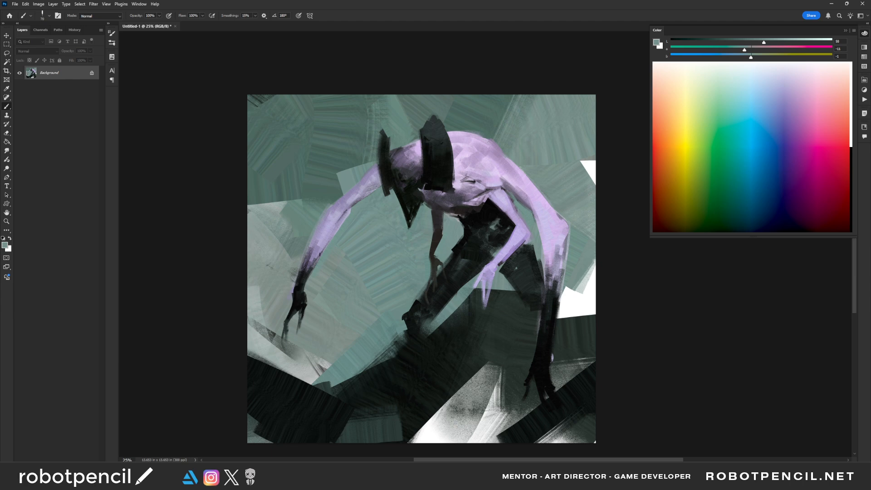
- Shade the outstretched arm from wrist to upper arm with a smaller brush in sampled dark grey and muted lavender
{"action": "left_click", "coordinate": [304, 274], "text": "alt"}
{"action": "left_click", "coordinate": [308, 267], "text": "alt"}
{"action": "key", "text": "bracketleft"}
{"action": "key", "text": "bracketleft"}
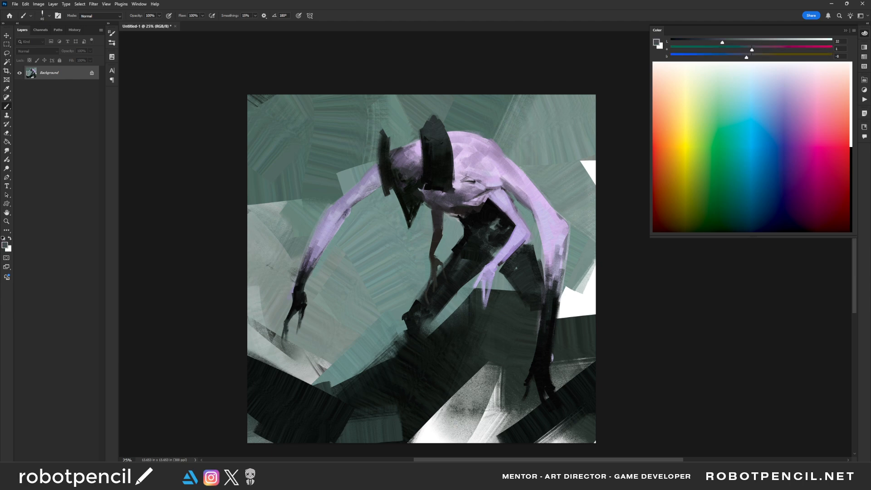
{"action": "left_click_drag", "start_coordinate": [345, 215], "coordinate": [359, 203]}
{"action": "key", "text": "bracketleft"}
{"action": "left_click", "coordinate": [362, 189], "text": "alt"}
- Flip the canvas horizontally and brush sampled lavender over the head between the two horn-like bands with a larger brush
{"action": "key", "text": "ctrl+shift+h"}
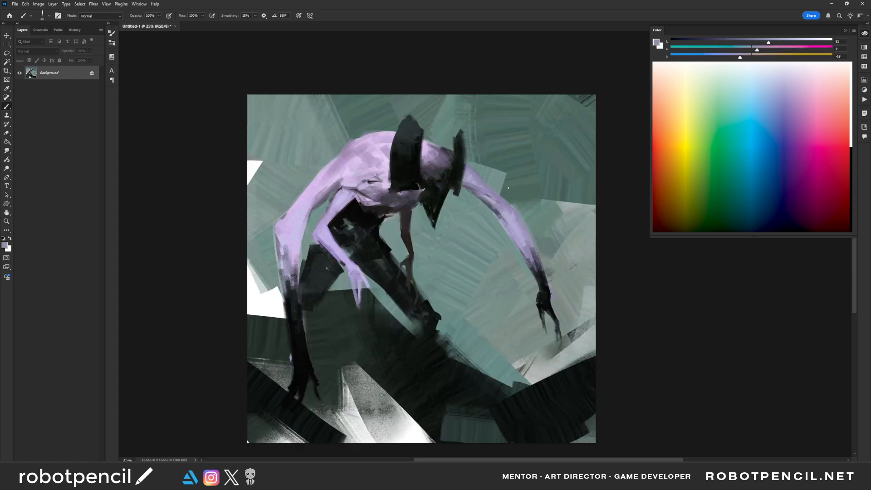
{"action": "left_click", "coordinate": [437, 147], "text": "alt"}
{"action": "key", "text": "bracketright"}
{"action": "key", "text": "bracketright"}
{"action": "key", "text": "bracketright"}
{"action": "key", "text": "bracketright"}
{"action": "left_click", "coordinate": [427, 152], "text": "alt"}
- Blend sampled lavender tones over the figure's upper back beside the large horn-like band
{"action": "mouse_move", "coordinate": [425, 150]}
{"action": "left_mouse_down"}
{"action": "mouse_move", "coordinate": [438, 151]}
{"action": "mouse_move", "coordinate": [384, 138]}
{"action": "mouse_move", "coordinate": [385, 149]}
{"action": "mouse_move", "coordinate": [361, 146]}
{"action": "mouse_move", "coordinate": [331, 164]}
{"action": "mouse_move", "coordinate": [354, 143]}
{"action": "mouse_move", "coordinate": [349, 149]}
{"action": "mouse_move", "coordinate": [373, 144]}
{"action": "left_mouse_up"}
{"action": "key", "text": "bracketleft"}
{"action": "key", "text": "bracketleft"}
{"action": "key", "text": "bracketleft"}
{"action": "key", "text": "bracketleft"}
{"action": "left_click", "coordinate": [368, 148], "text": "alt"}
{"action": "left_click", "coordinate": [363, 146], "text": "alt"}
{"action": "key", "text": "bracketright"}
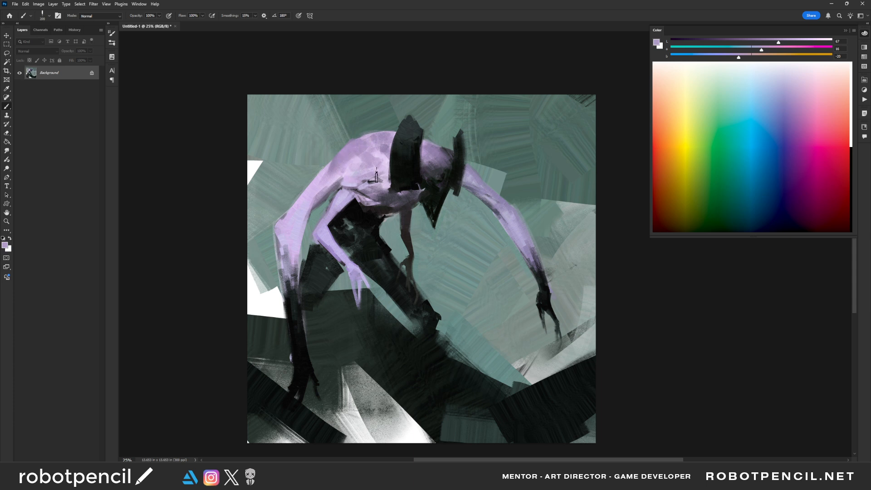
- Smooth the long arm around its elbow with lavender strokes from a smaller brush
{"action": "key", "text": "bracketleft"}
{"action": "key", "text": "bracketleft"}
{"action": "key", "text": "bracketleft"}
{"action": "mouse_move", "coordinate": [303, 206]}
{"action": "left_mouse_down"}
{"action": "mouse_move", "coordinate": [287, 251]}
{"action": "mouse_move", "coordinate": [282, 226]}
{"action": "mouse_move", "coordinate": [283, 244]}
{"action": "left_mouse_up"}
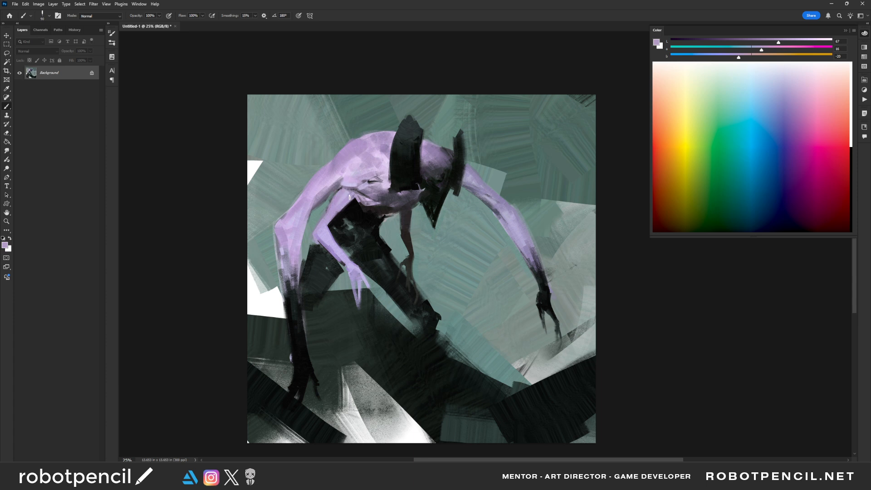
- Reset the colors to black, accent the armpit crease of the long arm, and sample grey-green for the gap below it
{"action": "key", "text": "d"}
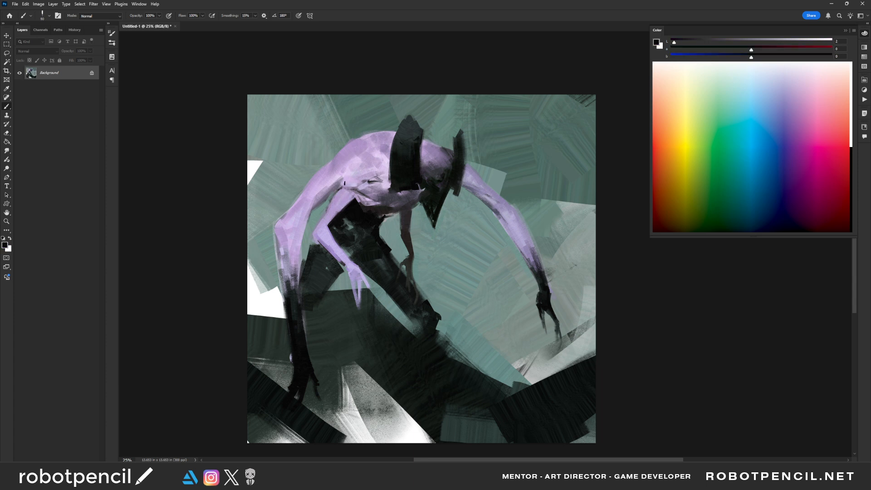
{"action": "left_click_drag", "start_coordinate": [338, 187], "coordinate": [319, 208]}
{"action": "left_click_drag", "start_coordinate": [349, 175], "coordinate": [339, 187]}
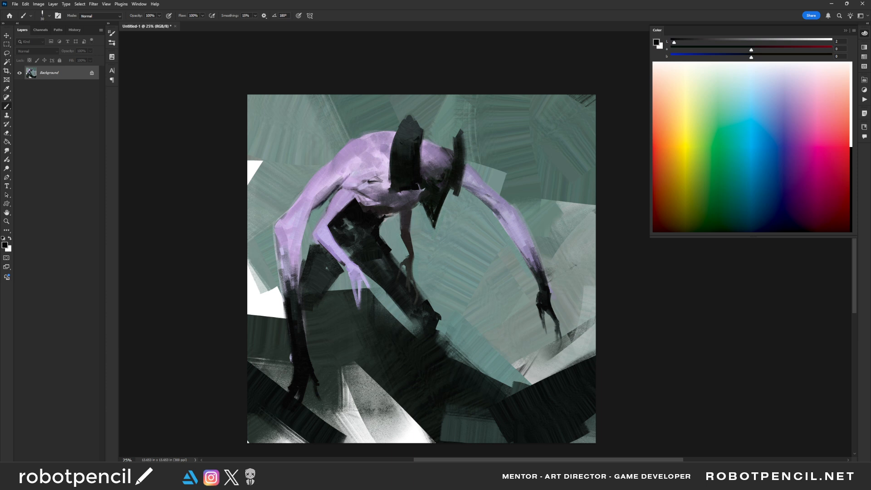
{"action": "left_click", "coordinate": [324, 207], "text": "alt"}
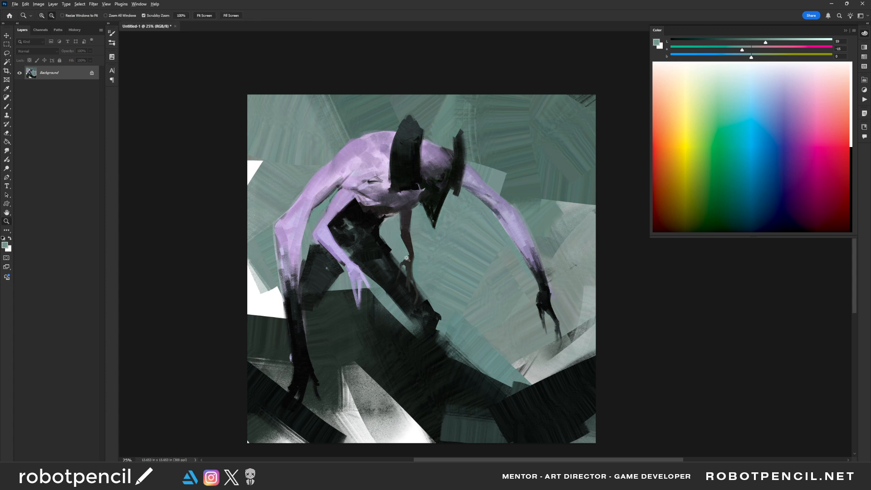
- Flip the canvas horizontally and refine the bent arm's elbow and forearm with sampled pale lavender, dark violet and black
{"action": "left_click", "coordinate": [421, 261], "text": "ctrl+alt"}
{"action": "left_click", "coordinate": [420, 260], "text": "ctrl+alt"}
{"action": "key", "text": "ctrl+shift+h"}
{"action": "left_click", "coordinate": [472, 255], "text": "ctrl"}
{"action": "left_click", "coordinate": [471, 255], "text": "ctrl"}
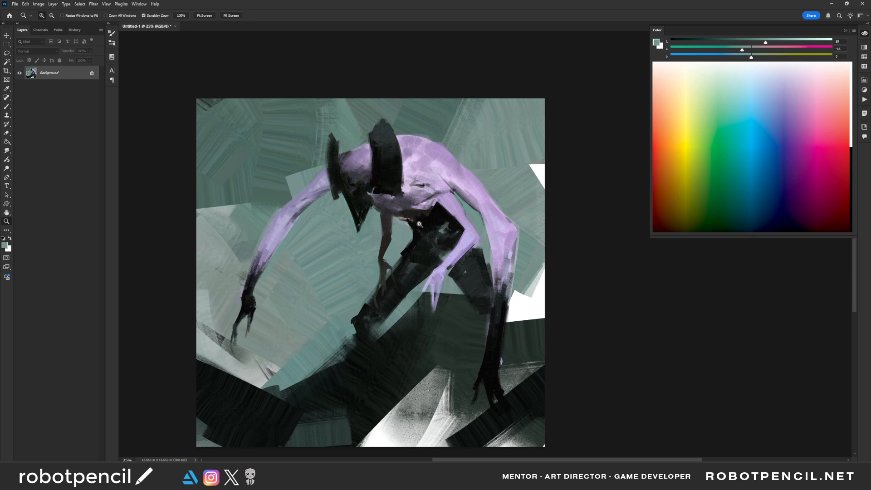
{"action": "left_click_drag", "start_coordinate": [469, 261], "coordinate": [442, 244]}
{"action": "left_click", "coordinate": [430, 238], "text": "alt"}
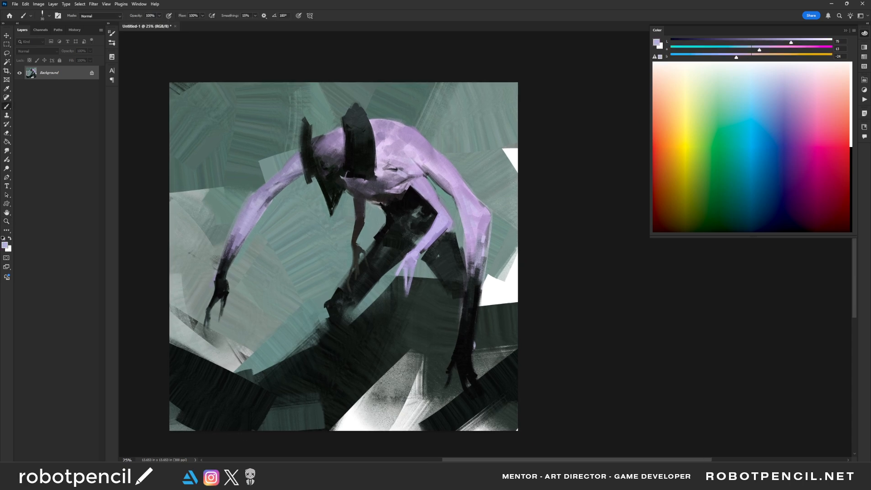
{"action": "left_click", "coordinate": [426, 249], "text": "alt"}
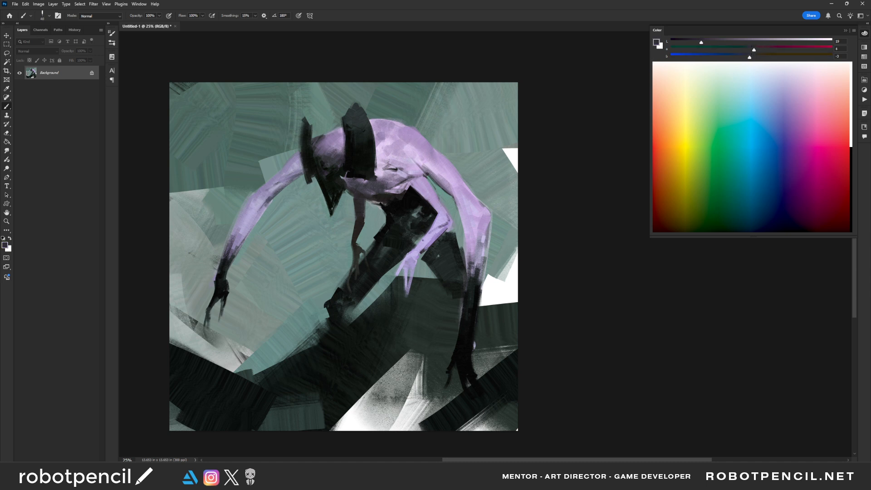
{"action": "left_click", "coordinate": [439, 221], "text": "alt"}
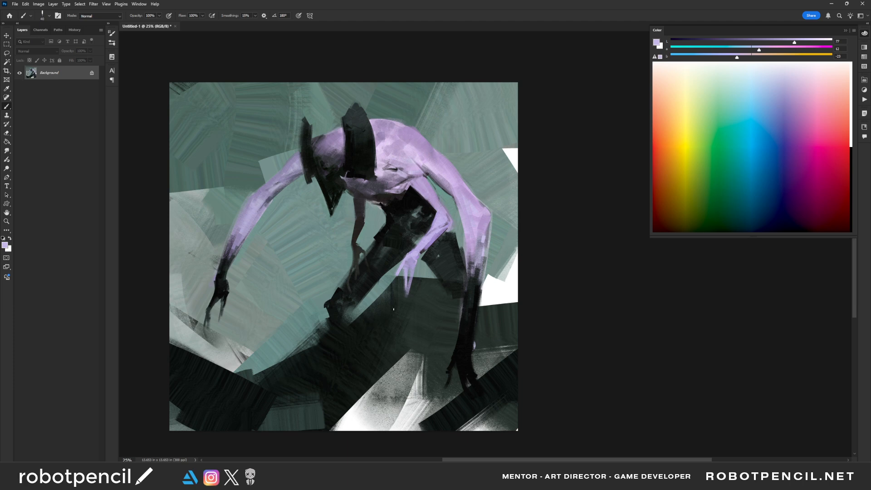
{"action": "left_click", "coordinate": [419, 194], "text": "alt"}
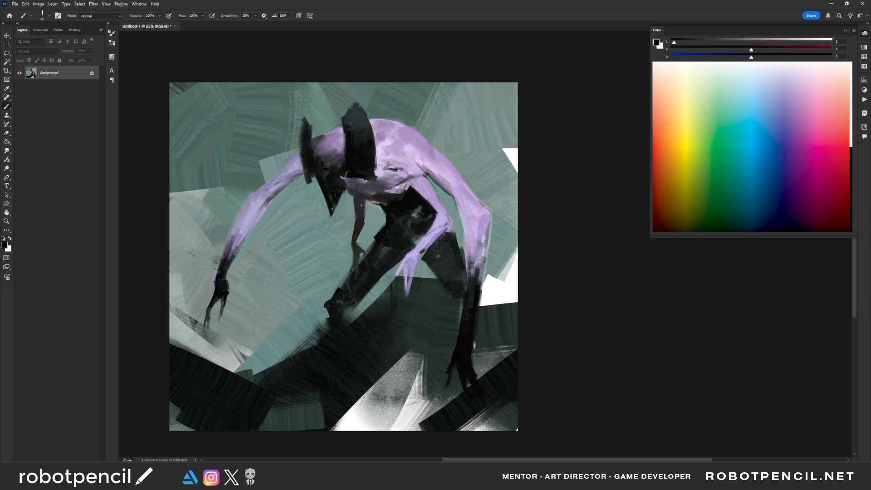
{"action": "key", "text": "bracketright"}
- Flip the canvas horizontally and paint a small extra bent arm in sampled muted lavender over the black hip
{"action": "key", "text": "z"}
{"action": "left_click", "coordinate": [465, 261], "text": "alt"}
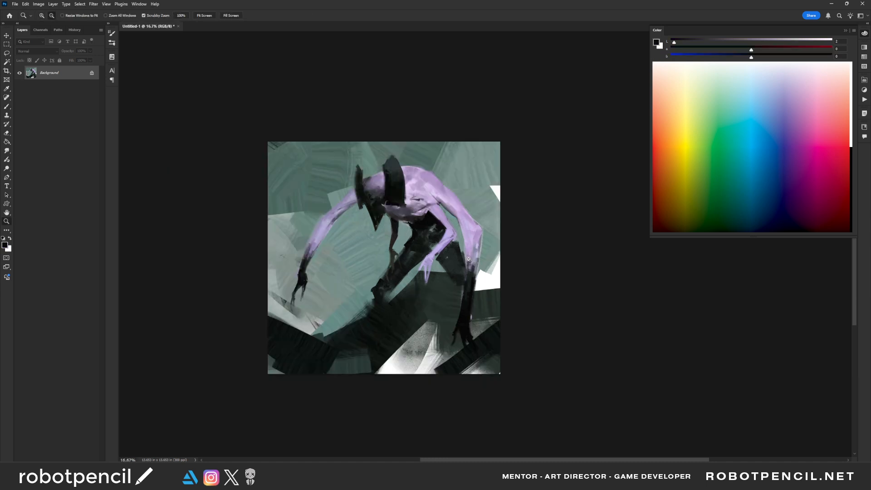
{"action": "left_click", "coordinate": [466, 261], "text": "alt"}
{"action": "key", "text": "ctrl+shift+h"}
{"action": "left_click", "coordinate": [399, 255]}
{"action": "left_click", "coordinate": [399, 255]}
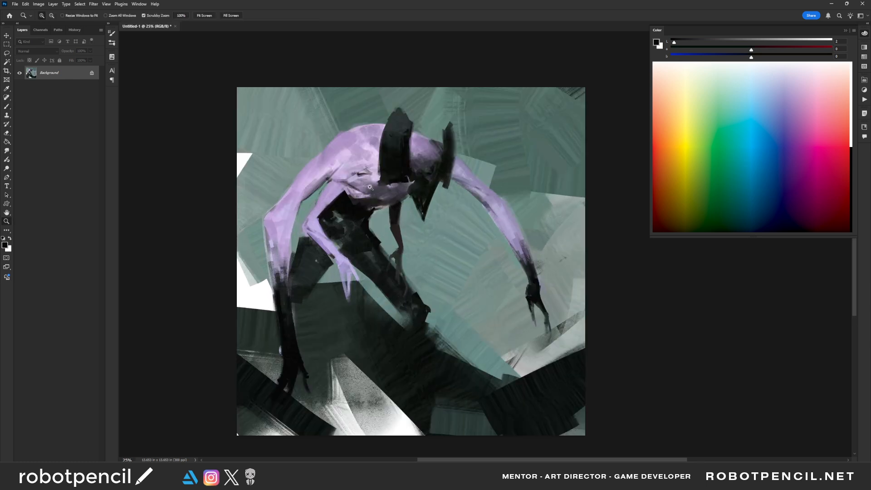
{"action": "key", "text": "b"}
{"action": "left_click", "coordinate": [341, 190], "text": "alt"}
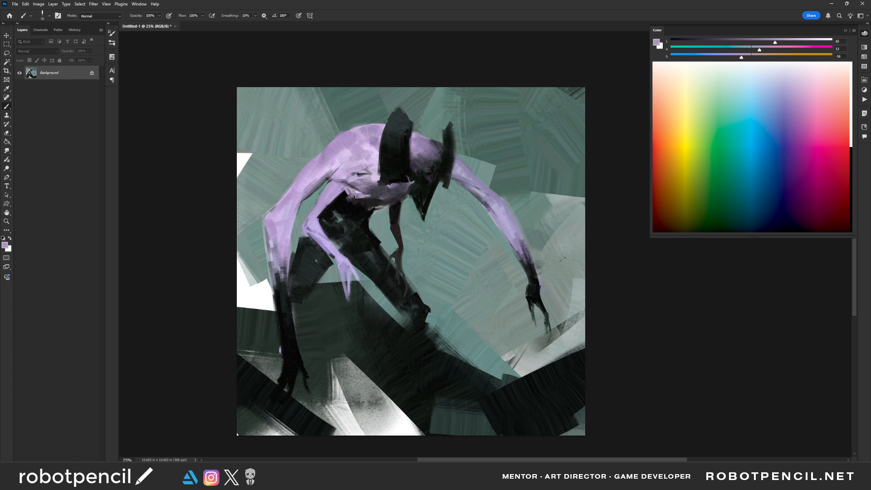
{"action": "mouse_move", "coordinate": [351, 199]}
{"action": "left_mouse_down"}
{"action": "mouse_move", "coordinate": [333, 207]}
{"action": "mouse_move", "coordinate": [340, 219]}
{"action": "mouse_move", "coordinate": [341, 203]}
{"action": "mouse_move", "coordinate": [352, 240]}
{"action": "left_mouse_up"}
{"action": "key", "text": "bracketleft"}
{"action": "key", "text": "bracketleft"}
- Paint a second thin, darker arm hanging from the chest beside the brown arm, using sampled shadow tones
{"action": "key", "text": "bracketleft"}
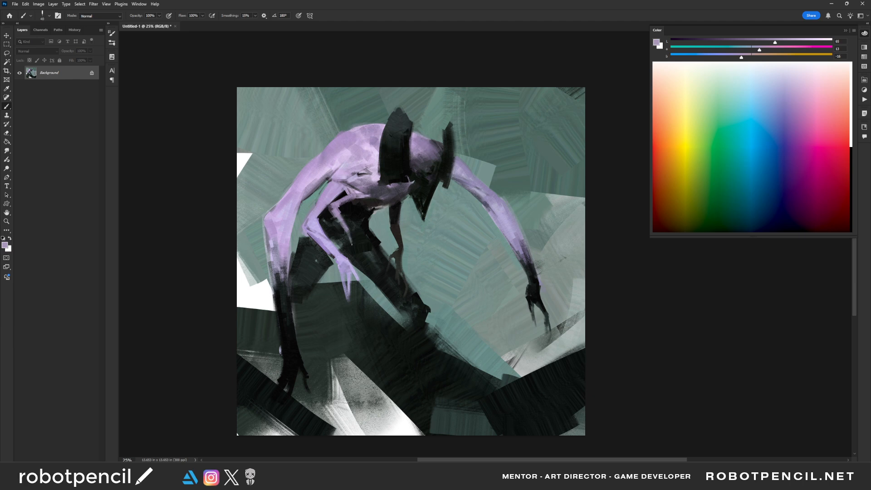
{"action": "key", "text": "bracketleft"}
{"action": "key", "text": "bracketleft"}
{"action": "key", "text": "bracketleft"}
{"action": "left_click", "coordinate": [388, 202], "text": "alt"}
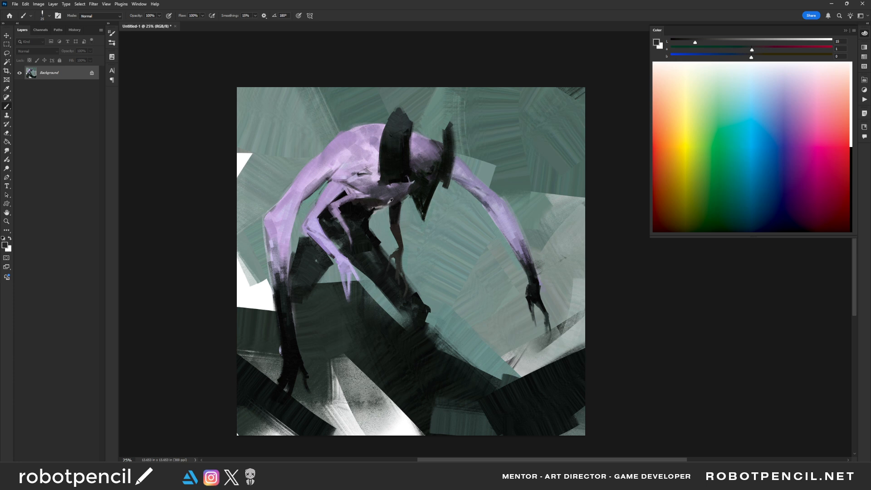
{"action": "left_click", "coordinate": [401, 195], "text": "alt"}
{"action": "key", "text": "bracketright"}
{"action": "key", "text": "bracketright"}
{"action": "key", "text": "bracketright"}
{"action": "key", "text": "bracketright"}
{"action": "key", "text": "bracketright"}
{"action": "key", "text": "bracketright"}
{"action": "key", "text": "bracketright"}
{"action": "left_click_drag", "start_coordinate": [374, 223], "coordinate": [374, 247]}
{"action": "key", "text": "bracketleft"}
{"action": "left_click", "coordinate": [394, 196], "text": "alt"}
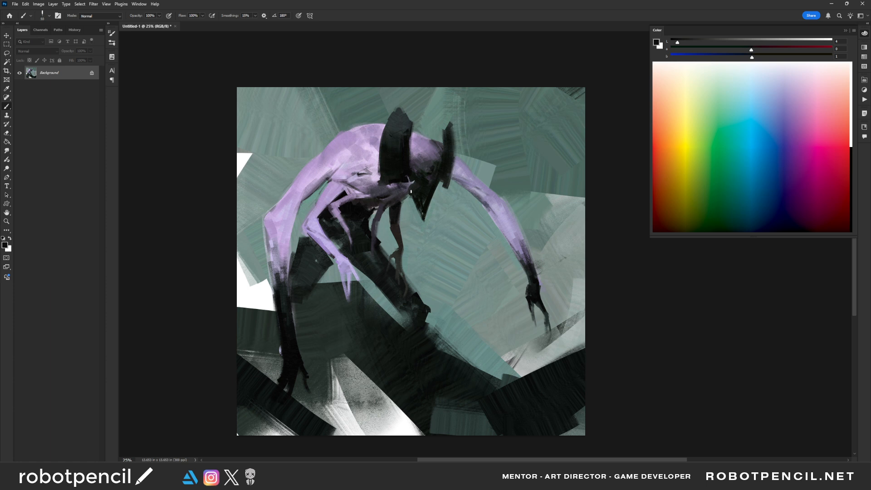
- Soften the shoulder and side of the chest above the small arms with sampled grey-violet and pale lavender
{"action": "key", "text": "bracketright"}
{"action": "key", "text": "bracketright"}
{"action": "key", "text": "bracketright"}
{"action": "key", "text": "bracketright"}
{"action": "key", "text": "bracketright"}
{"action": "key", "text": "bracketright"}
{"action": "key", "text": "bracketright"}
{"action": "key", "text": "bracketright"}
{"action": "key", "text": "bracketright"}
{"action": "key", "text": "bracketright"}
{"action": "key", "text": "bracketright"}
{"action": "key", "text": "bracketleft"}
{"action": "key", "text": "bracketleft"}
{"action": "key", "text": "bracketleft"}
{"action": "key", "text": "bracketleft"}
{"action": "key", "text": "bracketleft"}
{"action": "left_click", "coordinate": [338, 177], "text": "alt"}
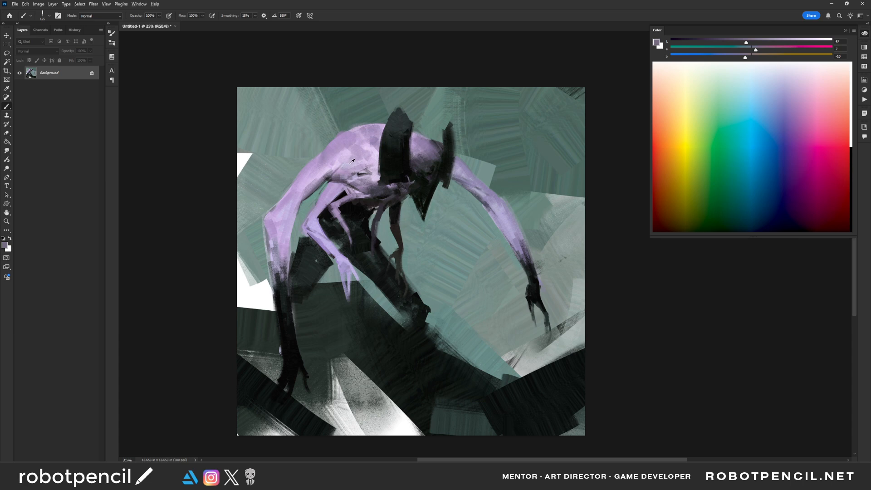
{"action": "left_click", "coordinate": [350, 163], "text": "alt"}
{"action": "left_click_drag", "start_coordinate": [338, 171], "coordinate": [353, 176]}
- Flip the canvas horizontally and define the front lower leg and foot with sampled background grey-green and near-black
{"action": "key", "text": "ctrl+shift+h"}
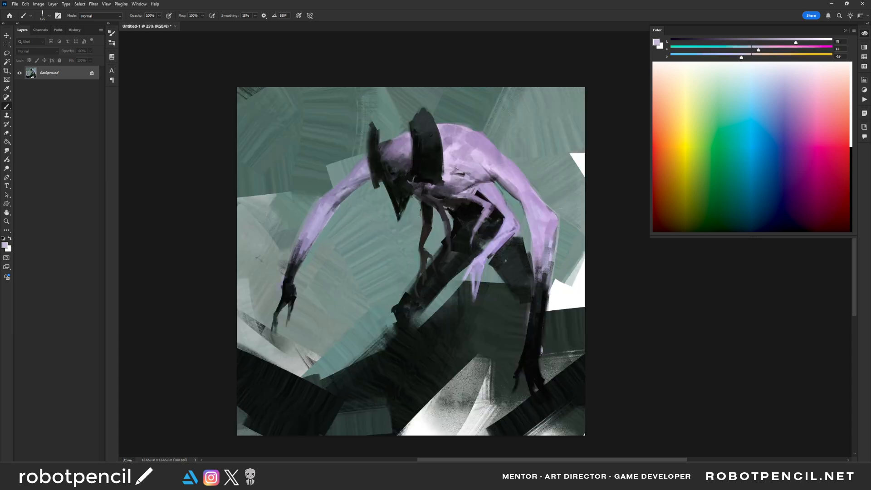
{"action": "left_click_drag", "start_coordinate": [481, 260], "coordinate": [454, 206]}
{"action": "left_click", "coordinate": [403, 257], "text": "alt"}
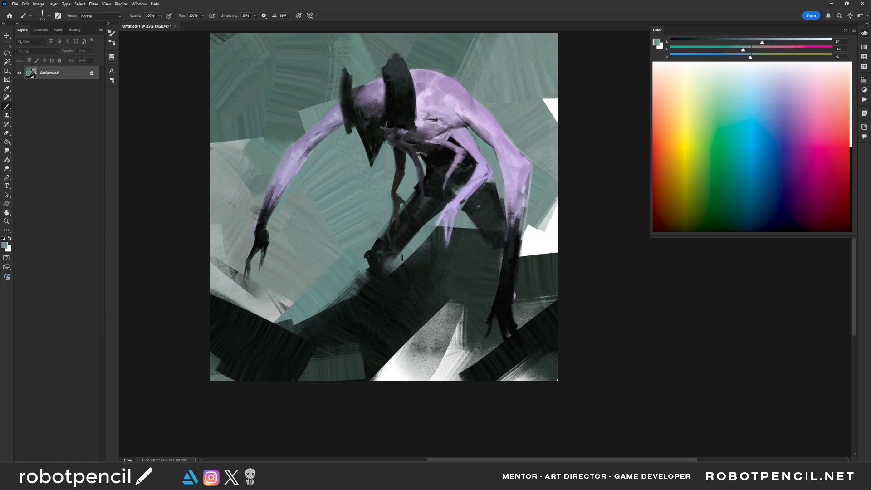
{"action": "key", "text": "bracketleft"}
{"action": "left_click_drag", "start_coordinate": [401, 258], "coordinate": [393, 265]}
{"action": "left_click", "coordinate": [368, 257], "text": "alt"}
- Fill the front leg with sampled near-black, covering the lighter streaks and the hand overlapping it
{"action": "mouse_move", "coordinate": [424, 266]}
{"action": "left_mouse_down"}
{"action": "mouse_move", "coordinate": [397, 297]}
{"action": "mouse_move", "coordinate": [355, 288]}
{"action": "mouse_move", "coordinate": [382, 273]}
{"action": "left_mouse_up"}
{"action": "left_click", "coordinate": [355, 291], "text": "alt"}
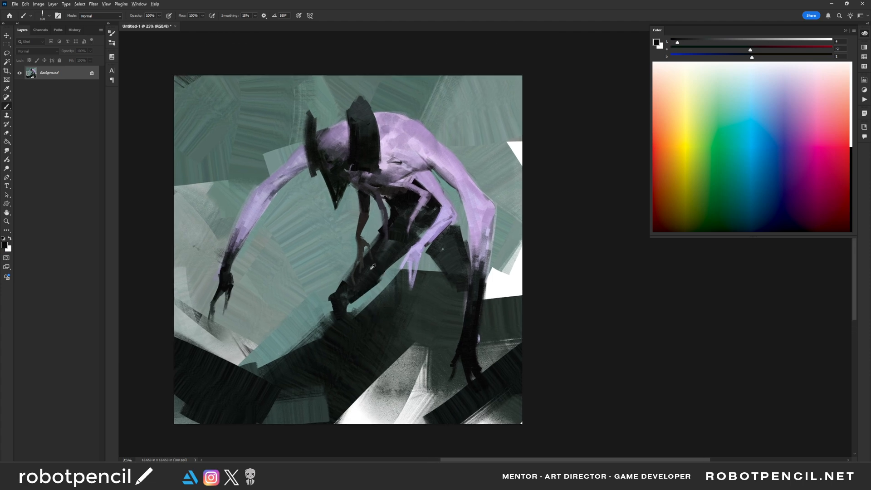
{"action": "left_click", "coordinate": [372, 266], "text": "alt"}
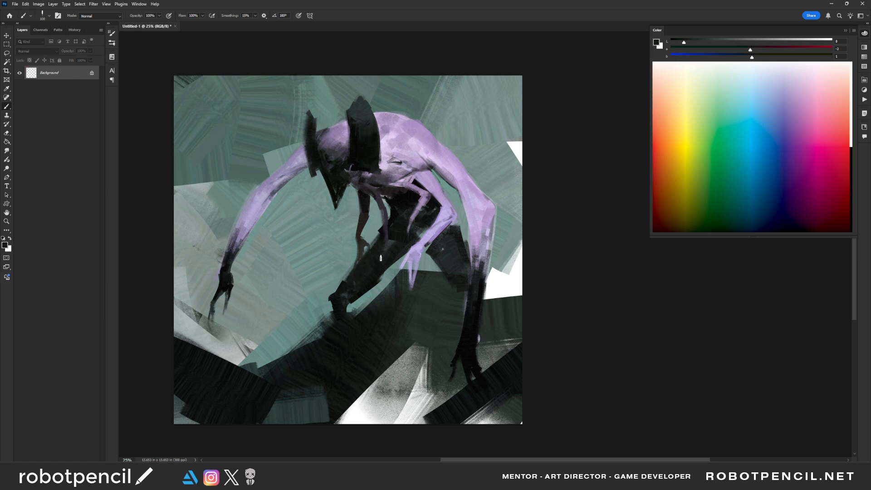
- Flip the canvas horizontally, darken the rear leg with sampled near-black, and sample grey-green to clean its edge
{"action": "key", "text": "z"}
{"action": "left_click", "coordinate": [441, 259], "text": "alt"}
{"action": "key", "text": "ctrl+shift+h"}
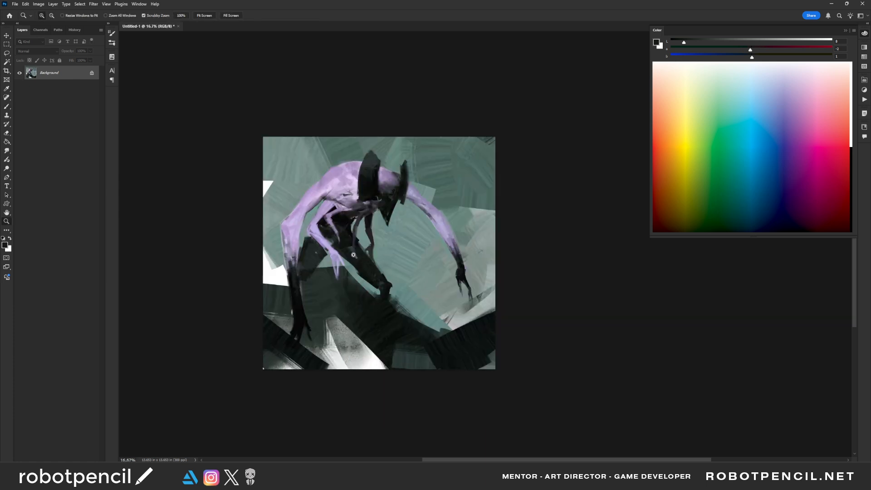
{"action": "left_click", "coordinate": [335, 279]}
{"action": "key", "text": "b"}
{"action": "left_click", "coordinate": [293, 273], "text": "alt"}
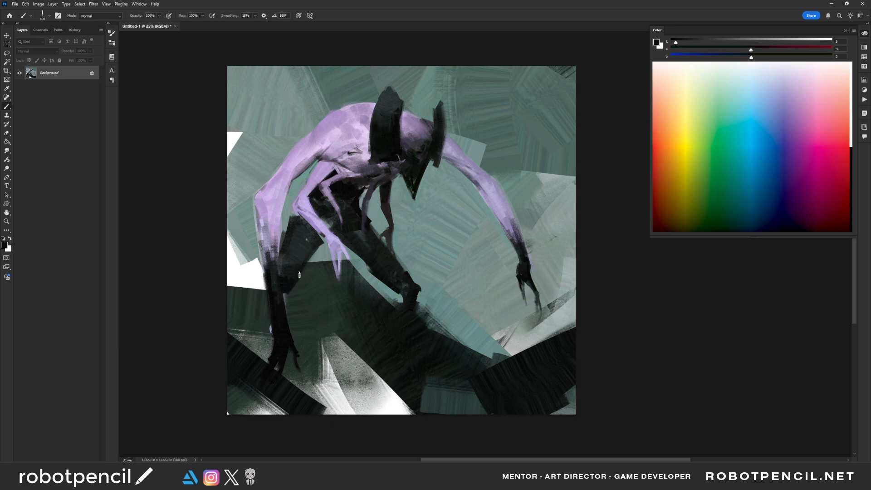
{"action": "left_click", "coordinate": [298, 218], "text": "alt"}
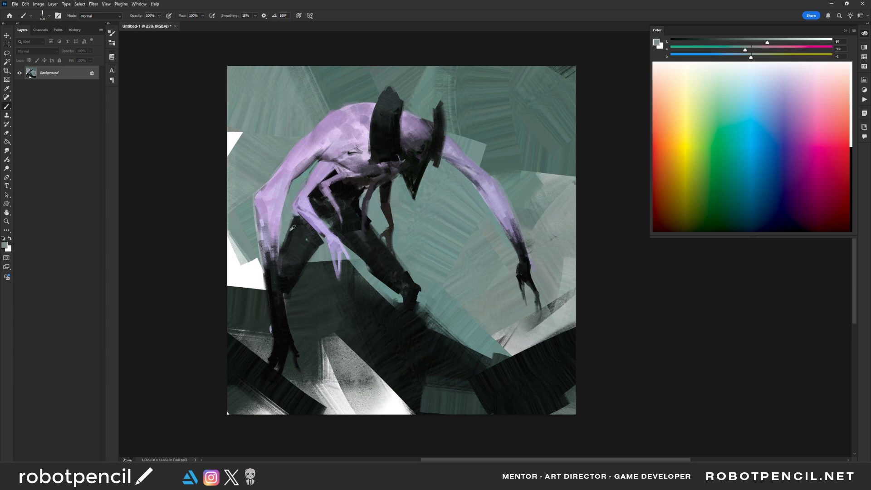
- Sweep sampled pale grey over the background behind the long arm and shoulder with a large brush, undoing the last stroke
{"action": "left_click", "coordinate": [231, 233], "text": "alt"}
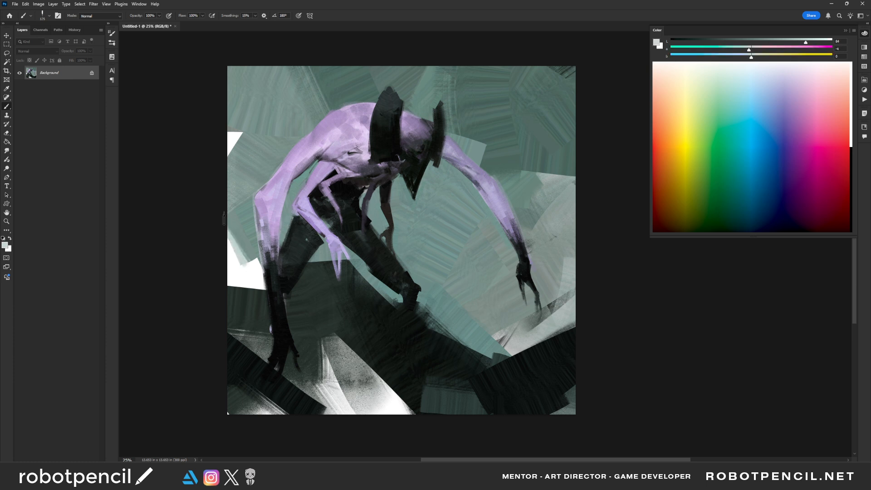
{"action": "key", "text": "bracketright"}
{"action": "key", "text": "bracketright"}
{"action": "key", "text": "bracketright"}
{"action": "key", "text": "bracketright"}
{"action": "key", "text": "bracketright"}
{"action": "left_click_drag", "start_coordinate": [224, 220], "coordinate": [240, 263]}
{"action": "left_click_drag", "start_coordinate": [220, 101], "coordinate": [246, 172]}
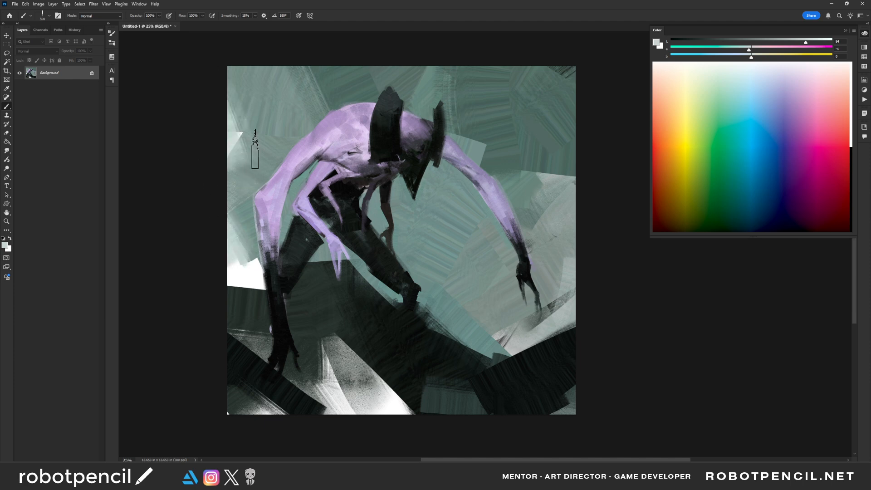
{"action": "left_click_drag", "start_coordinate": [252, 127], "coordinate": [284, 61]}
{"action": "left_click_drag", "start_coordinate": [237, 150], "coordinate": [335, 53]}
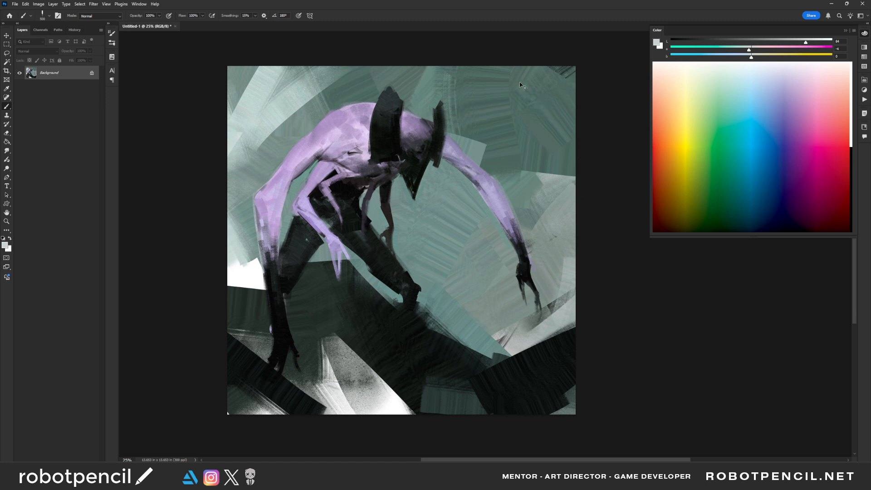
{"action": "key", "text": "ctrl+z"}
- Sample near-black from the ground and paint a large dark wedge across the background's upper corner beyond the head
{"action": "left_click", "coordinate": [563, 72], "text": "alt"}
{"action": "left_click", "coordinate": [561, 71], "text": "alt"}
{"action": "left_click", "coordinate": [547, 361], "text": "alt"}
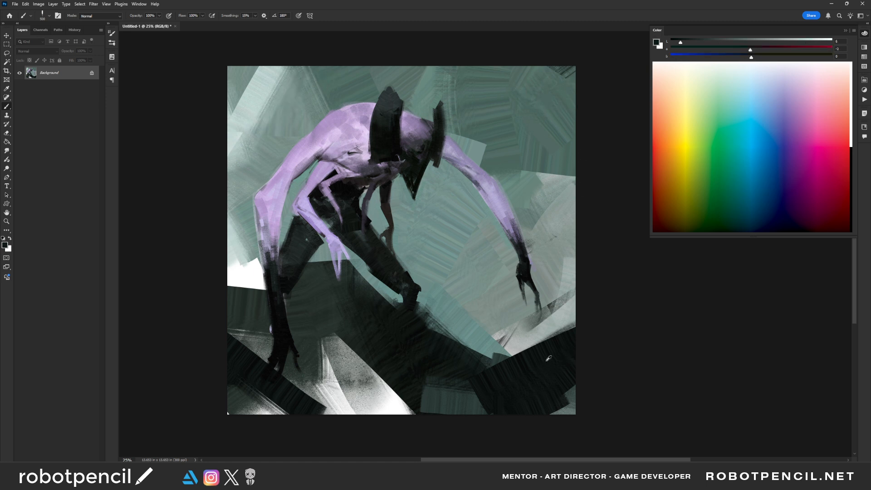
{"action": "mouse_move", "coordinate": [522, 73]}
{"action": "left_mouse_down"}
{"action": "mouse_move", "coordinate": [592, 107]}
{"action": "mouse_move", "coordinate": [605, 154]}
{"action": "mouse_move", "coordinate": [573, 150]}
{"action": "left_mouse_up"}
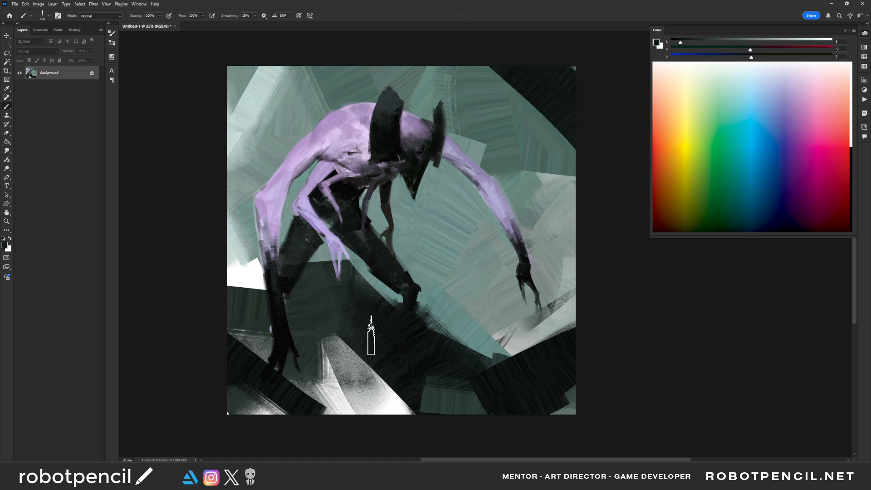
- Cover most of the white patches in the lower foreground with broad strokes of sampled dark green
{"action": "left_click", "coordinate": [336, 338], "text": "alt"}
{"action": "mouse_move", "coordinate": [391, 384]}
{"action": "left_mouse_down"}
{"action": "mouse_move", "coordinate": [333, 386]}
{"action": "mouse_move", "coordinate": [278, 414]}
{"action": "mouse_move", "coordinate": [240, 402]}
{"action": "left_mouse_up"}
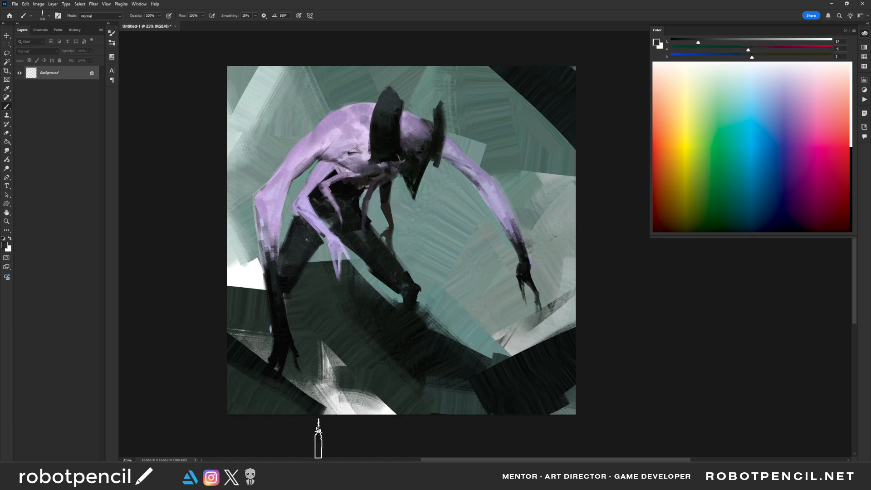
{"action": "left_click", "coordinate": [398, 382], "text": "alt"}
{"action": "left_click_drag", "start_coordinate": [344, 365], "coordinate": [403, 415]}
{"action": "left_click_drag", "start_coordinate": [349, 427], "coordinate": [456, 402]}
{"action": "left_click_drag", "start_coordinate": [388, 340], "coordinate": [467, 390]}
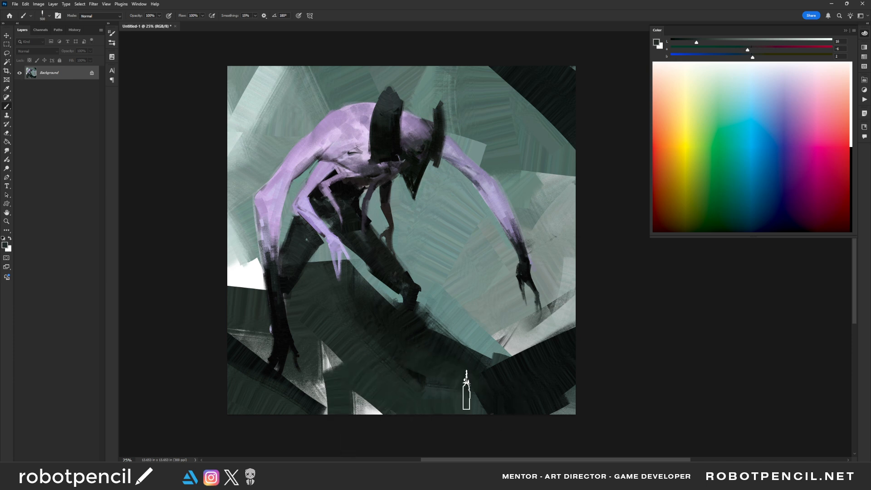
- Flip the canvas horizontally and brush sampled teal-grey over the edge of the dark ground near the front foot
{"action": "left_click", "coordinate": [249, 246], "text": "alt"}
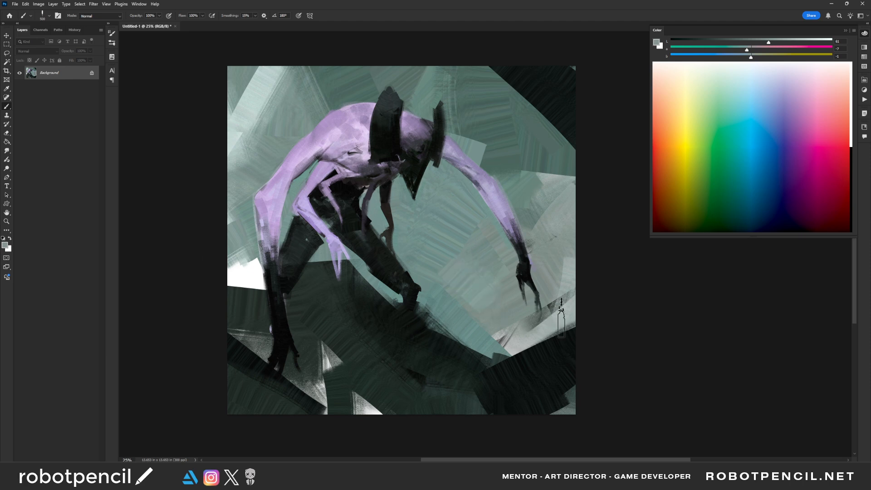
{"action": "key", "text": "ctrl+shift+h"}
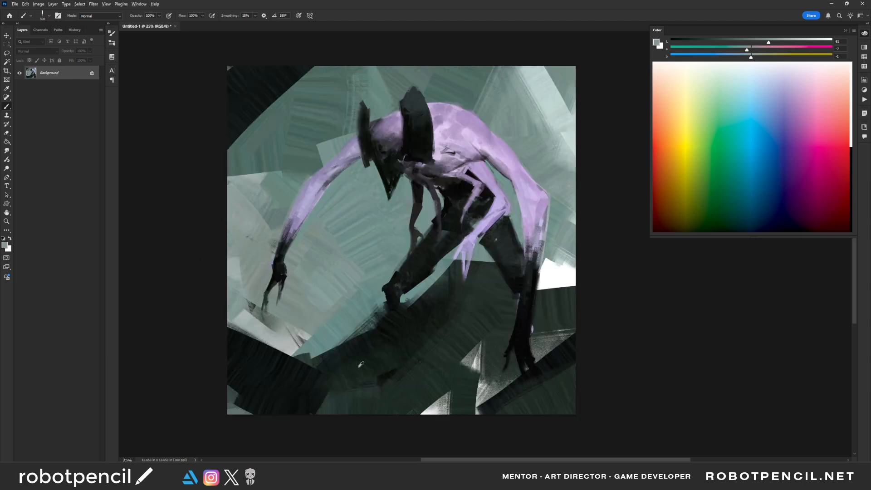
{"action": "left_click", "coordinate": [324, 328], "text": "alt"}
{"action": "left_click_drag", "start_coordinate": [326, 337], "coordinate": [341, 379]}
{"action": "left_click_drag", "start_coordinate": [355, 324], "coordinate": [348, 368]}
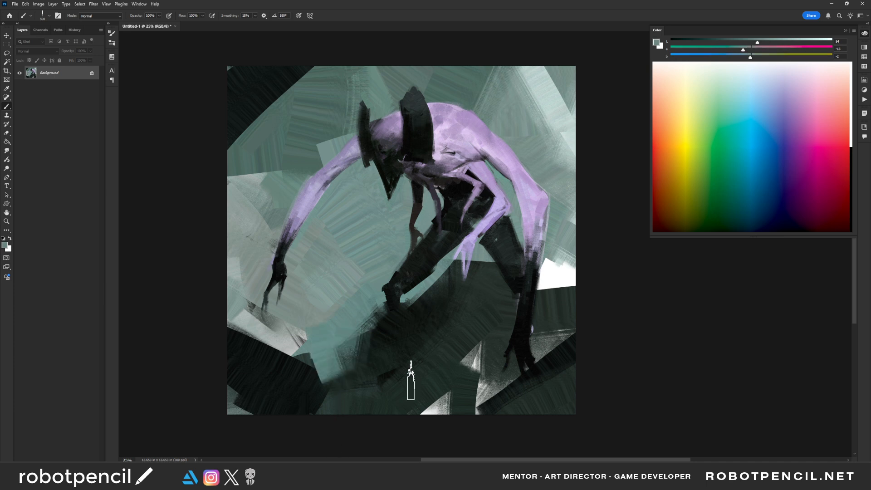
- Extend the teal-grey background up to just below the front knee with a smaller brush, undoing a misplaced stroke
{"action": "key", "text": "["}
{"action": "left_click_drag", "start_coordinate": [360, 336], "coordinate": [369, 386]}
{"action": "mouse_move", "coordinate": [370, 302]}
{"action": "left_mouse_down"}
{"action": "mouse_move", "coordinate": [385, 342]}
{"action": "mouse_move", "coordinate": [373, 399]}
{"action": "mouse_move", "coordinate": [394, 367]}
{"action": "mouse_move", "coordinate": [396, 342]}
{"action": "mouse_move", "coordinate": [357, 387]}
{"action": "left_mouse_up"}
{"action": "key", "text": "ctrl+z"}
{"action": "left_click", "coordinate": [395, 373], "text": "alt"}
{"action": "left_click", "coordinate": [358, 321], "text": "alt"}
{"action": "left_click_drag", "start_coordinate": [373, 308], "coordinate": [379, 348]}
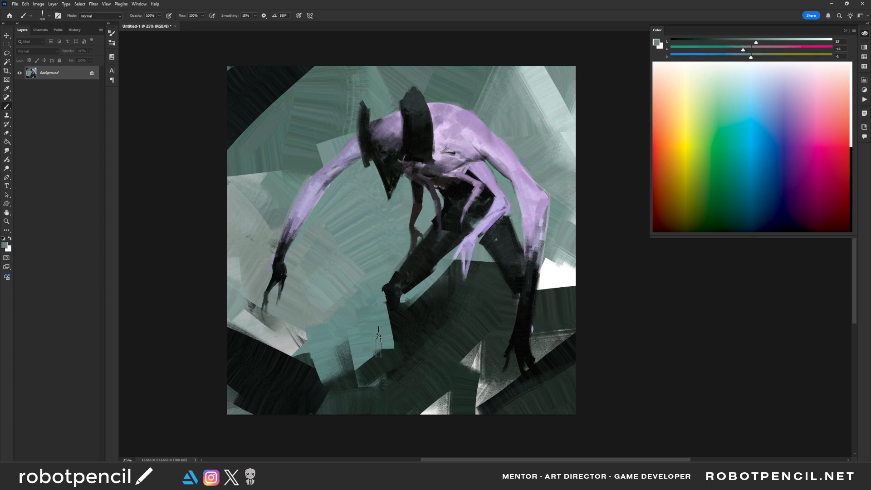
{"action": "key", "text": "ctrl+z"}
{"action": "key", "text": "ctrl+shift+z"}
- Paint a thin near-black lower leg slanting from the front knee down to the ground with a small brush
{"action": "left_click", "coordinate": [391, 297], "text": "alt"}
{"action": "key", "text": "["}
{"action": "key", "text": "["}
{"action": "key", "text": "["}
{"action": "key", "text": "["}
{"action": "key", "text": "["}
{"action": "left_click_drag", "start_coordinate": [388, 297], "coordinate": [355, 363]}
{"action": "left_click_drag", "start_coordinate": [373, 328], "coordinate": [338, 396]}
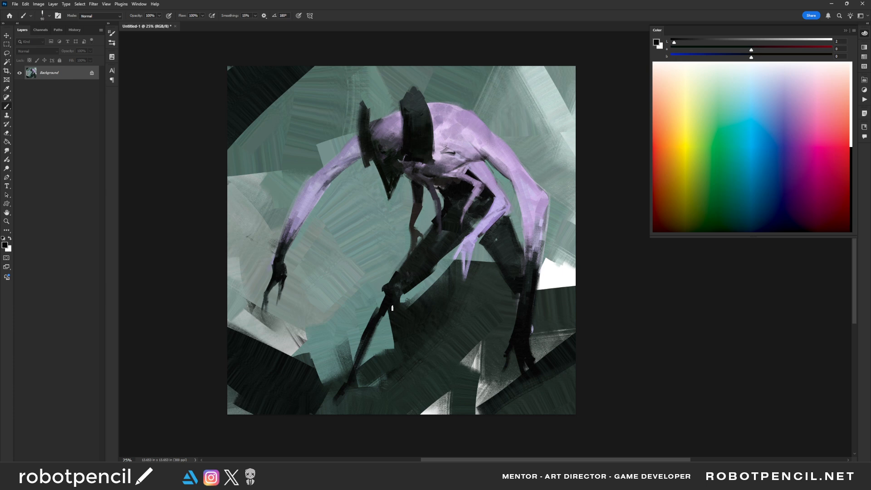
{"action": "left_click_drag", "start_coordinate": [392, 309], "coordinate": [390, 330]}
- Paint a second, thicker near-black shin straight down from the front knee with a larger brush
{"action": "key", "text": "bracketright"}
{"action": "key", "text": "bracketright"}
{"action": "key", "text": "bracketright"}
{"action": "left_click_drag", "start_coordinate": [399, 293], "coordinate": [381, 407]}
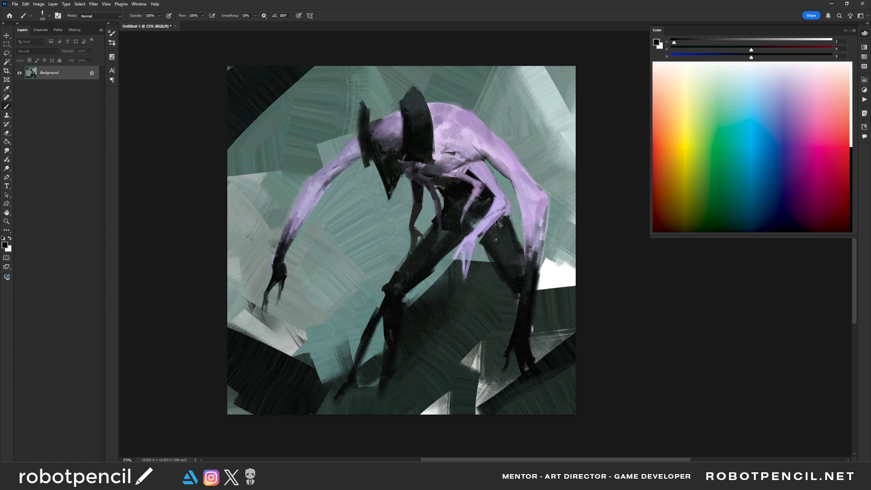
{"action": "key", "text": "ctrl+z"}
- Darken the top of the rear thigh, flip the canvas horizontally, and paint the rear shin in near-black
{"action": "mouse_move", "coordinate": [502, 226]}
{"action": "left_mouse_down"}
{"action": "mouse_move", "coordinate": [486, 240]}
{"action": "mouse_move", "coordinate": [472, 216]}
{"action": "left_mouse_up"}
{"action": "key", "text": "bracketleft"}
{"action": "key", "text": "bracketleft"}
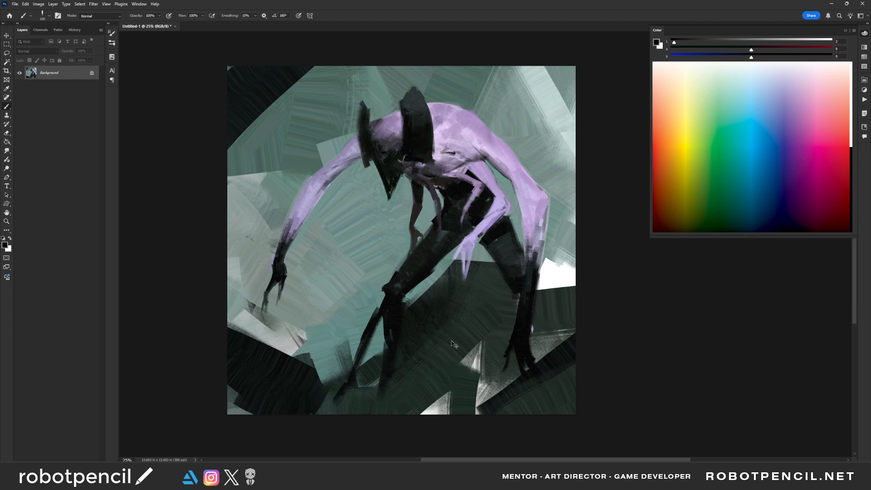
{"action": "key", "text": "ctrl+f"}
{"action": "mouse_move", "coordinate": [294, 296]}
{"action": "left_mouse_down"}
{"action": "mouse_move", "coordinate": [299, 302]}
{"action": "mouse_move", "coordinate": [286, 295]}
{"action": "mouse_move", "coordinate": [288, 314]}
{"action": "mouse_move", "coordinate": [302, 330]}
{"action": "left_mouse_up"}
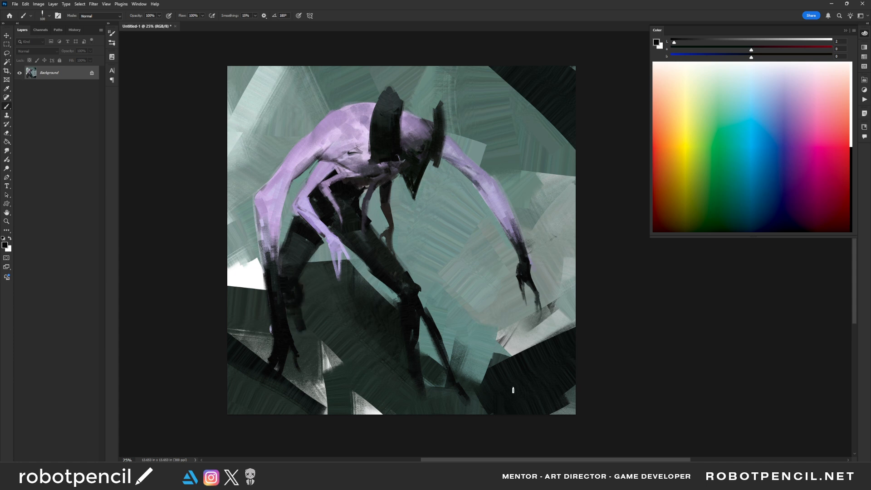
- Trim the rear knee and shin edges with sampled dark green and resample near-black from the adjacent arm
{"action": "left_click", "coordinate": [311, 309], "text": "alt"}
{"action": "key", "text": "["}
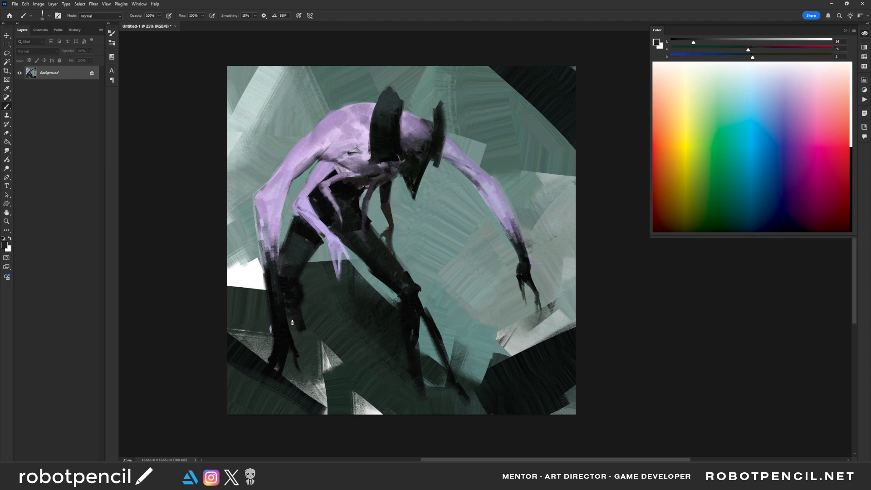
{"action": "left_click_drag", "start_coordinate": [288, 316], "coordinate": [298, 333]}
{"action": "left_click_drag", "start_coordinate": [306, 283], "coordinate": [301, 305]}
{"action": "left_click", "coordinate": [277, 312], "text": "alt"}
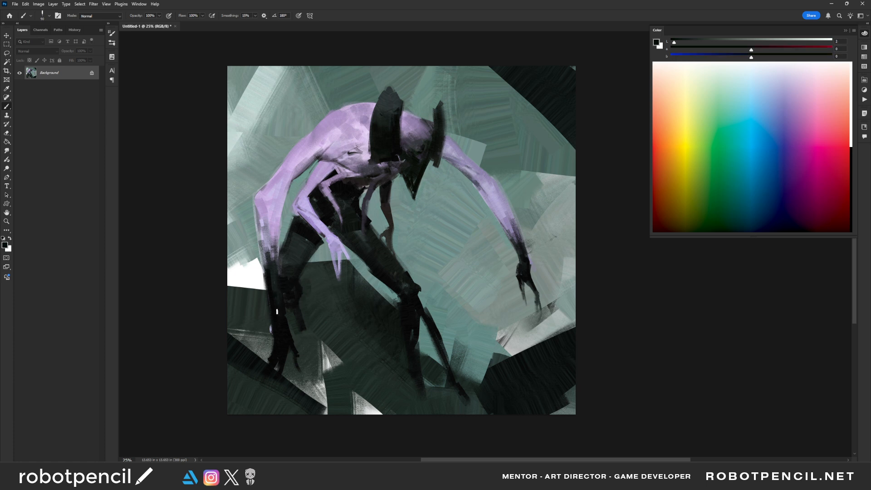
- Touch up the edge of the large forearm beside the rear leg with sampled grey-green and lavender
{"action": "left_click_drag", "start_coordinate": [282, 211], "coordinate": [277, 281]}
{"action": "left_click", "coordinate": [287, 205], "text": "alt"}
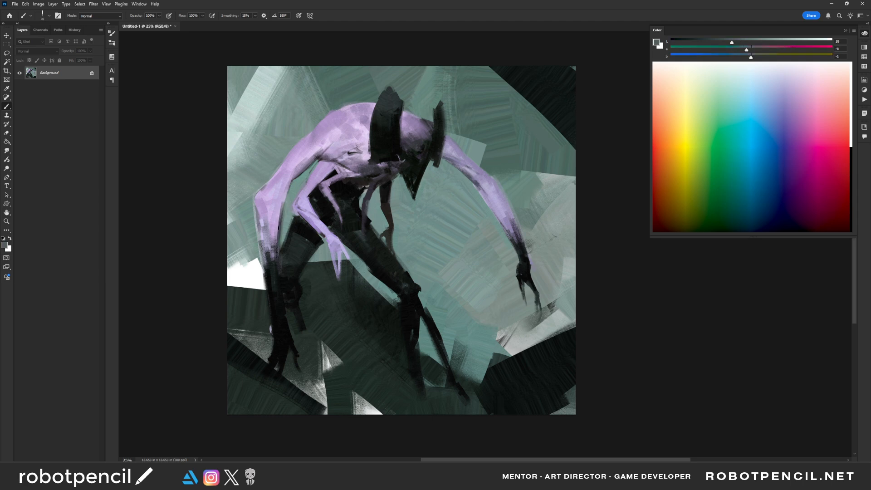
{"action": "left_click", "coordinate": [277, 213], "text": "alt"}
{"action": "left_click_drag", "start_coordinate": [275, 253], "coordinate": [275, 224]}
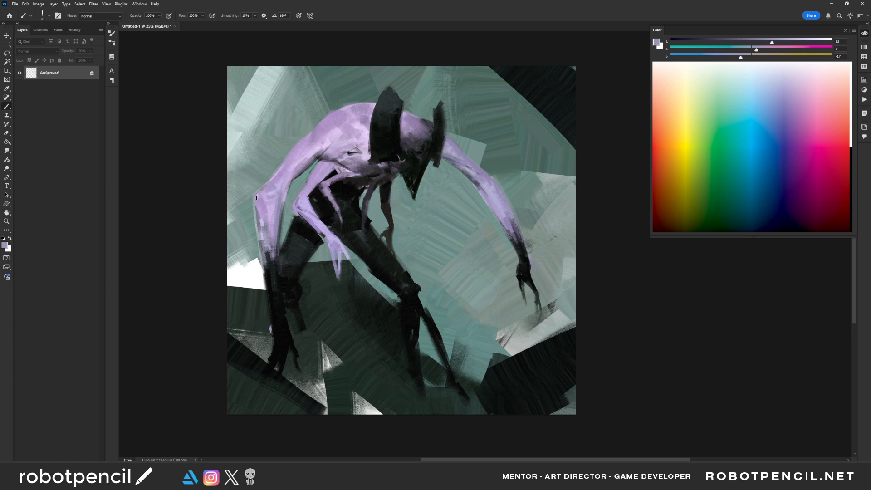
- Add a small near-black accent at the large arm's elbow with a reduced brush
{"action": "left_click", "coordinate": [267, 264], "text": "alt"}
{"action": "key", "text": "bracketleft"}
{"action": "key", "text": "bracketleft"}
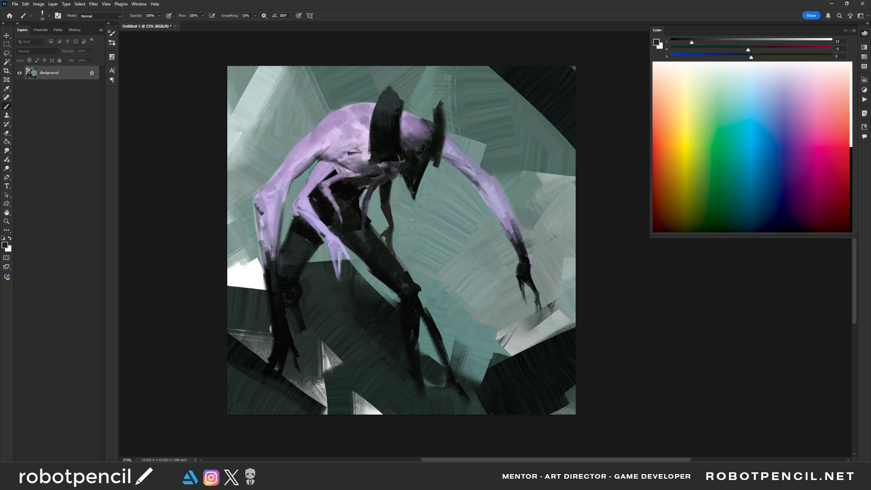
{"action": "left_click_drag", "start_coordinate": [258, 201], "coordinate": [262, 240]}
- Flip the canvas horizontally and rework the upper torso behind the horn with sampled lavender tones
{"action": "key", "text": "F2"}
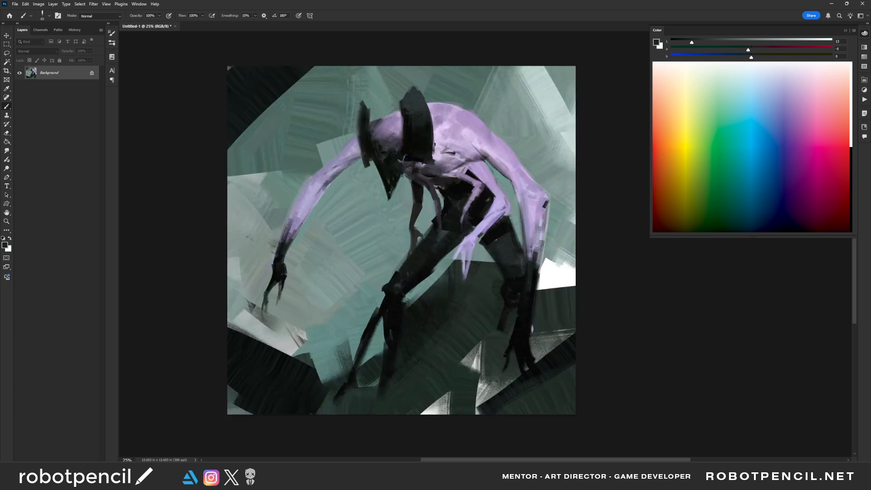
{"action": "key", "text": "bracketright"}
{"action": "key", "text": "bracketright"}
{"action": "key", "text": "bracketright"}
{"action": "key", "text": "bracketright"}
{"action": "key", "text": "bracketright"}
{"action": "key", "text": "bracketright"}
{"action": "key", "text": "bracketright"}
{"action": "left_click", "coordinate": [449, 137], "text": "alt"}
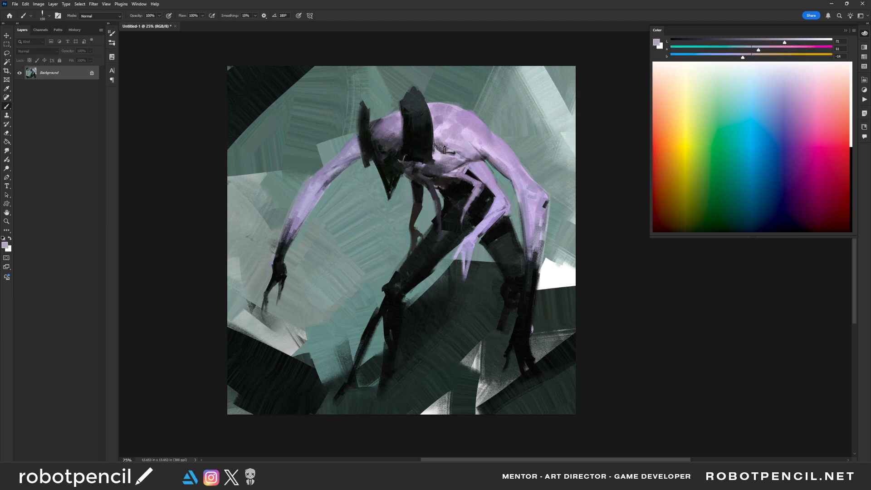
{"action": "left_click", "coordinate": [477, 121], "text": "alt"}
{"action": "key", "text": "bracketleft"}
{"action": "mouse_move", "coordinate": [443, 146]}
{"action": "left_mouse_down"}
{"action": "mouse_move", "coordinate": [441, 138]}
{"action": "mouse_move", "coordinate": [457, 147]}
{"action": "left_mouse_up"}
- Flip the canvas back and paint fine near-black crease lines along the upper ribs behind the horn
{"action": "key", "text": "ctrl+shift+h"}
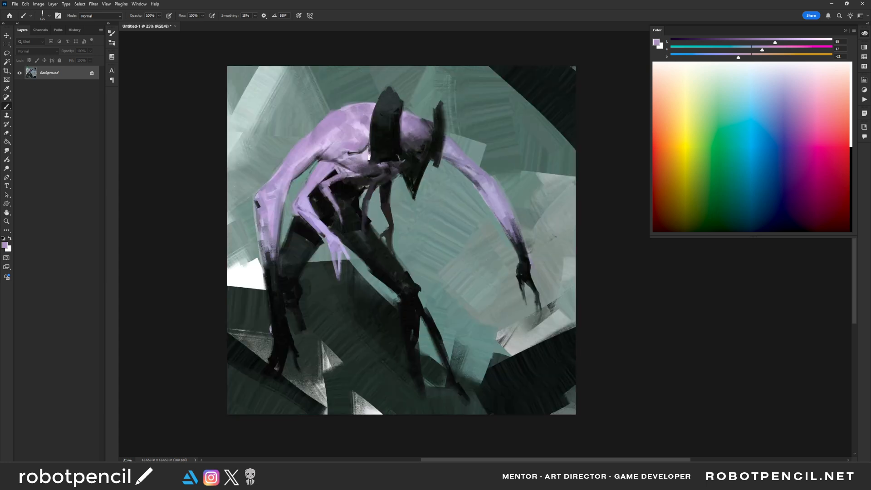
{"action": "left_click", "coordinate": [395, 146], "text": "alt"}
{"action": "key", "text": "bracketleft"}
{"action": "key", "text": "bracketleft"}
{"action": "key", "text": "bracketleft"}
{"action": "key", "text": "bracketleft"}
{"action": "key", "text": "bracketleft"}
{"action": "key", "text": "bracketleft"}
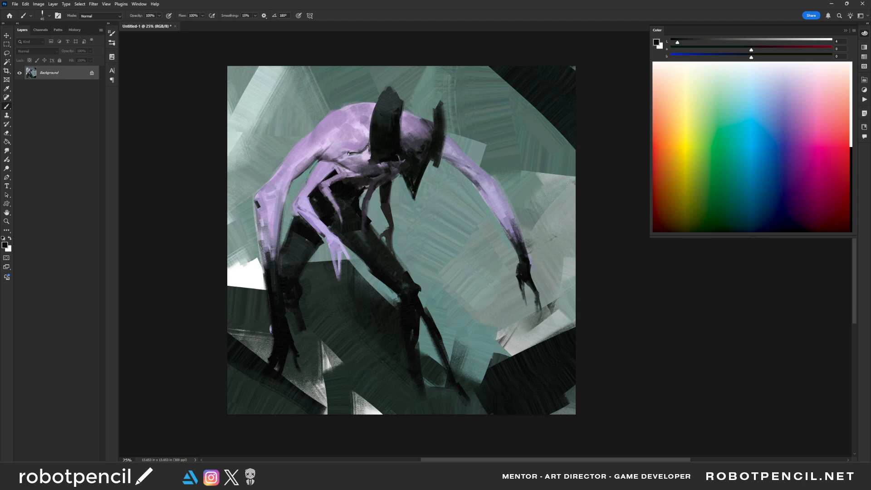
{"action": "left_click_drag", "start_coordinate": [349, 153], "coordinate": [369, 145]}
{"action": "left_click", "coordinate": [352, 154], "text": "alt"}
{"action": "mouse_move", "coordinate": [358, 157]}
{"action": "left_mouse_down"}
{"action": "mouse_move", "coordinate": [370, 149]}
{"action": "mouse_move", "coordinate": [338, 149]}
{"action": "mouse_move", "coordinate": [349, 152]}
{"action": "mouse_move", "coordinate": [349, 141]}
{"action": "left_mouse_up"}
- Soften the rib creases with sampled mid and pale lavender strokes on the upper torso
{"action": "left_click", "coordinate": [359, 153], "text": "alt"}
{"action": "key", "text": "["}
{"action": "key", "text": "]"}
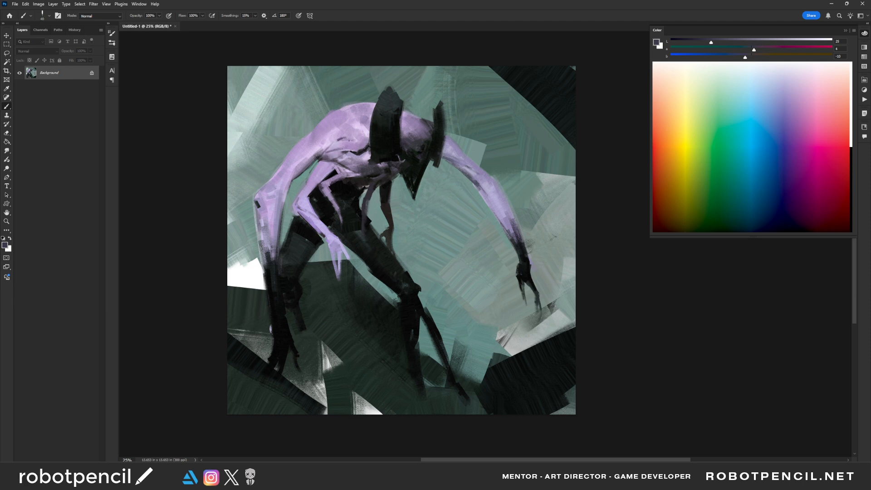
{"action": "left_click", "coordinate": [339, 143], "text": "alt"}
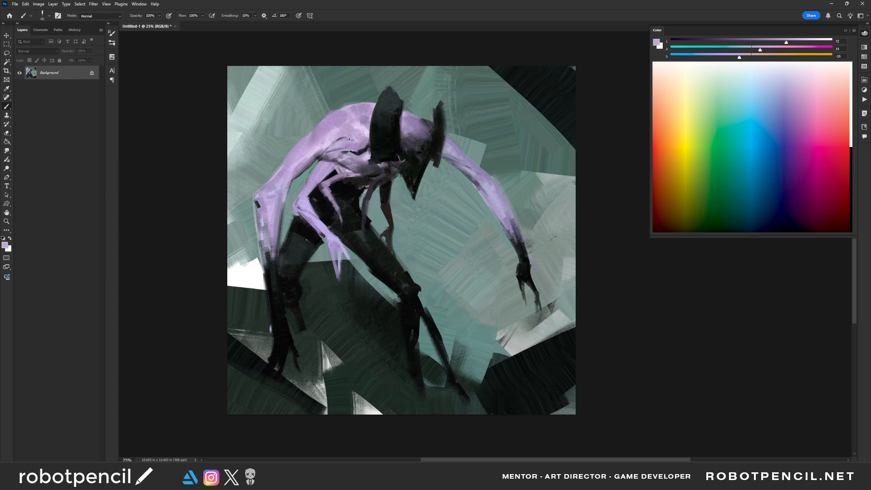
{"action": "left_click", "coordinate": [363, 130], "text": "alt"}
{"action": "key", "text": "]"}
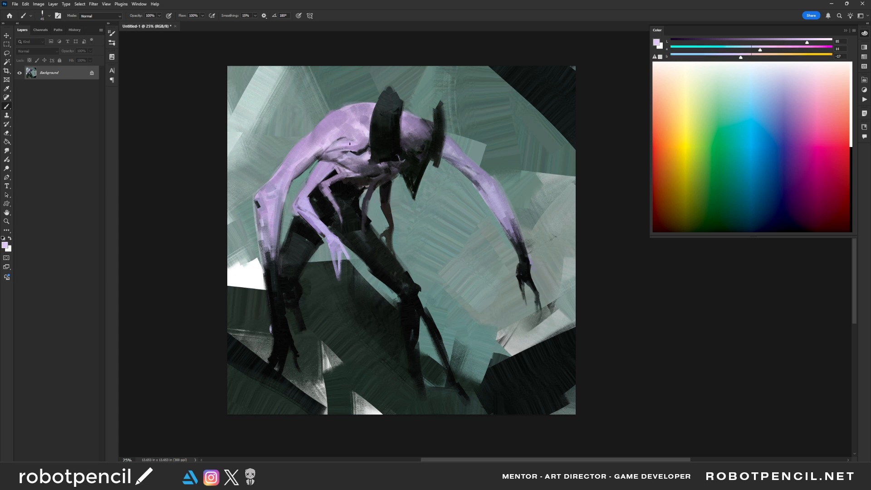
{"action": "mouse_move", "coordinate": [353, 146]}
{"action": "left_mouse_down"}
{"action": "mouse_move", "coordinate": [365, 143]}
{"action": "mouse_move", "coordinate": [339, 155]}
{"action": "mouse_move", "coordinate": [355, 161]}
{"action": "left_mouse_up"}
- Check the figure mirrored, restore the orientation, and add sampled lavender strokes to the large forearm, shoulder and back
{"action": "key", "text": "z"}
{"action": "mouse_move", "coordinate": [429, 206]}
{"action": "left_mouse_down"}
{"action": "mouse_move", "coordinate": [402, 207]}
{"action": "mouse_move", "coordinate": [474, 181]}
{"action": "left_mouse_up"}
{"action": "key", "text": "ctrl+shift+h"}
{"action": "key", "text": "b"}
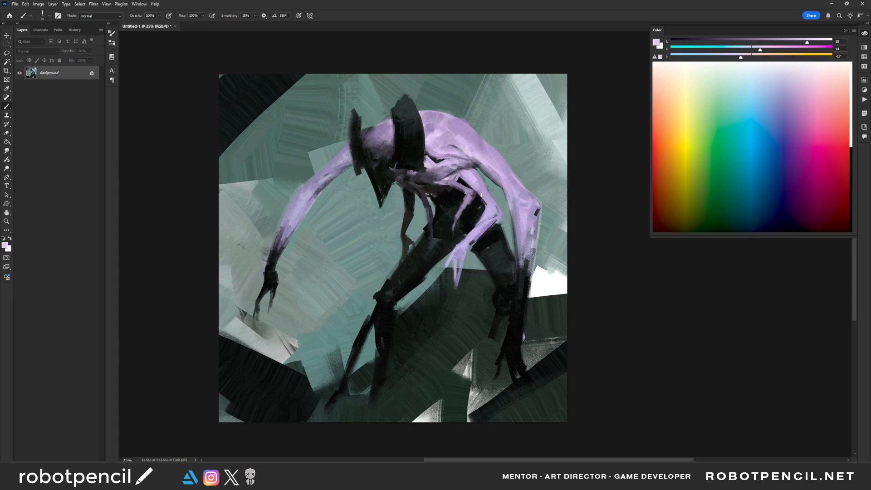
{"action": "key", "text": "ctrl+shift+h"}
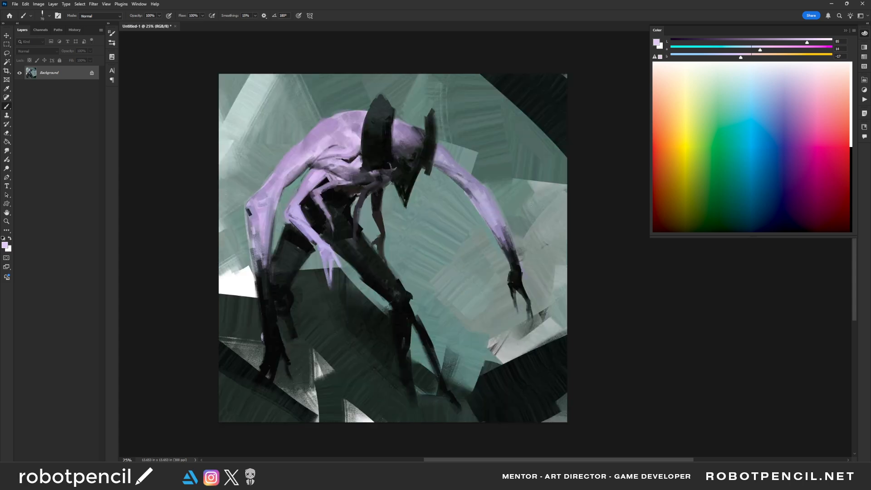
{"action": "left_click", "coordinate": [253, 220], "text": "alt"}
{"action": "left_click_drag", "start_coordinate": [257, 234], "coordinate": [259, 263]}
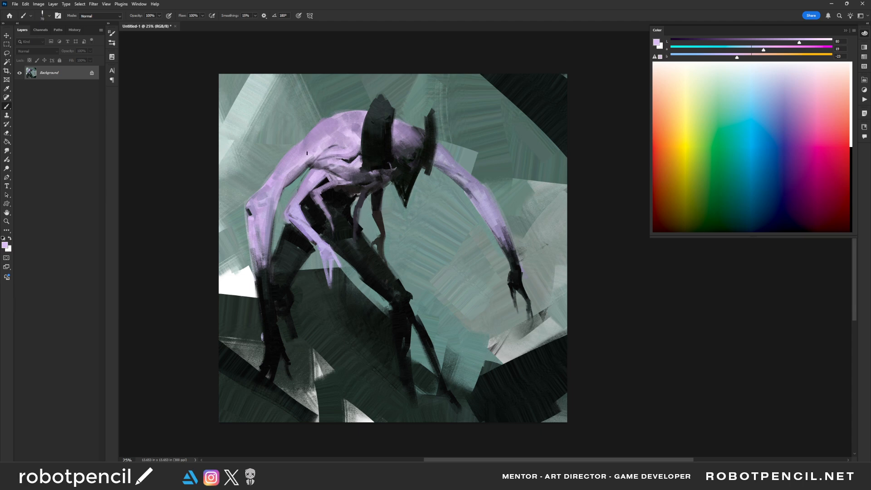
{"action": "left_click_drag", "start_coordinate": [305, 147], "coordinate": [301, 152]}
{"action": "left_click_drag", "start_coordinate": [349, 128], "coordinate": [356, 117]}
{"action": "left_click", "coordinate": [353, 125], "text": "alt"}
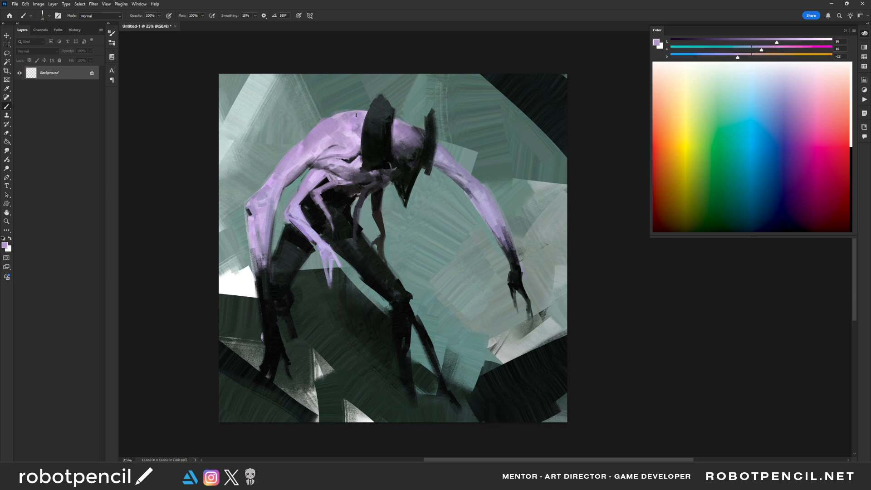
- Flip the canvas horizontally and refine the face's shading beside the large horn with sampled near-black and dark grey
{"action": "key", "text": "z"}
{"action": "left_click", "coordinate": [457, 199], "text": "alt"}
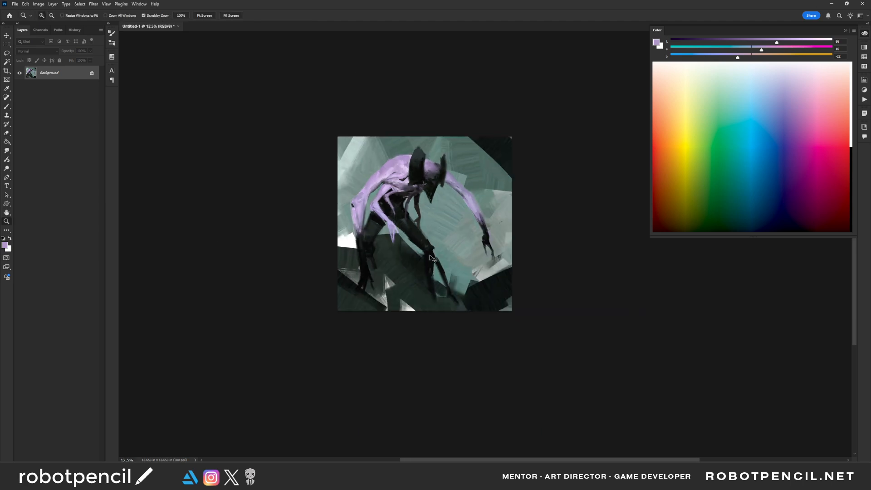
{"action": "key", "text": "F2"}
{"action": "left_click", "coordinate": [472, 290]}
{"action": "left_click", "coordinate": [472, 291]}
{"action": "left_click_drag", "start_coordinate": [470, 217], "coordinate": [455, 290]}
{"action": "key", "text": "b"}
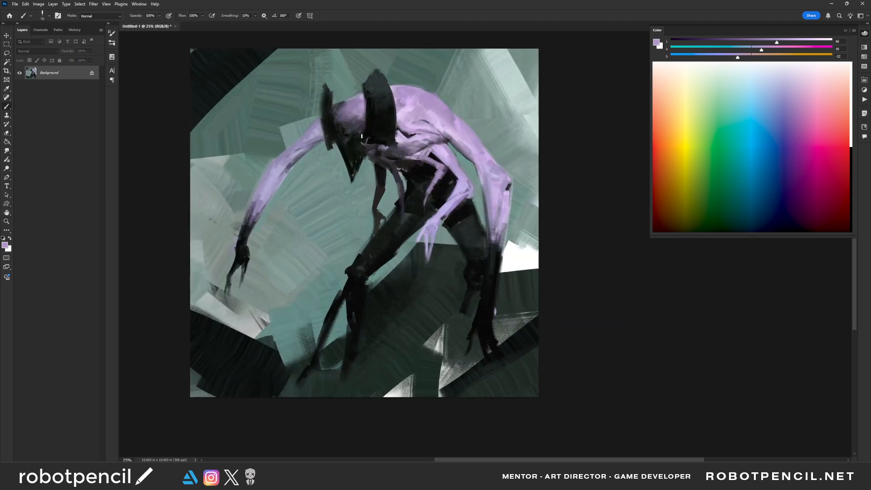
{"action": "left_click", "coordinate": [342, 132], "text": "alt"}
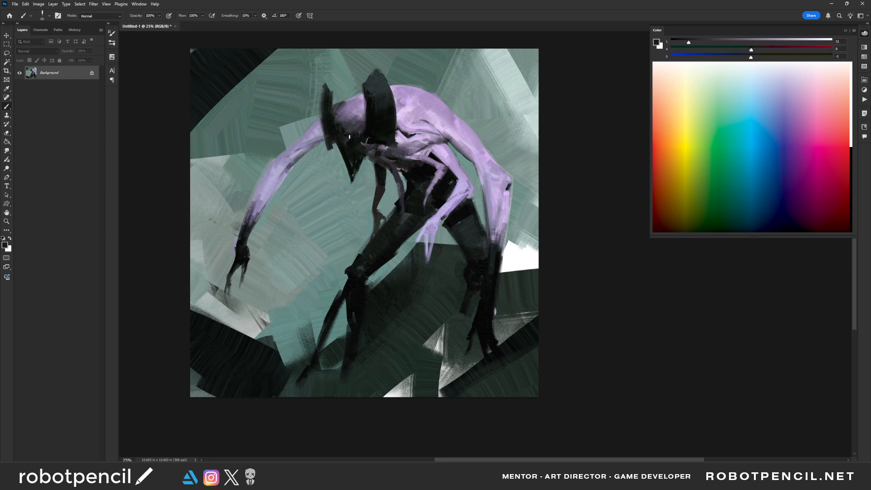
{"action": "left_click", "coordinate": [349, 140], "text": "alt"}
{"action": "left_click_drag", "start_coordinate": [354, 129], "coordinate": [353, 132]}
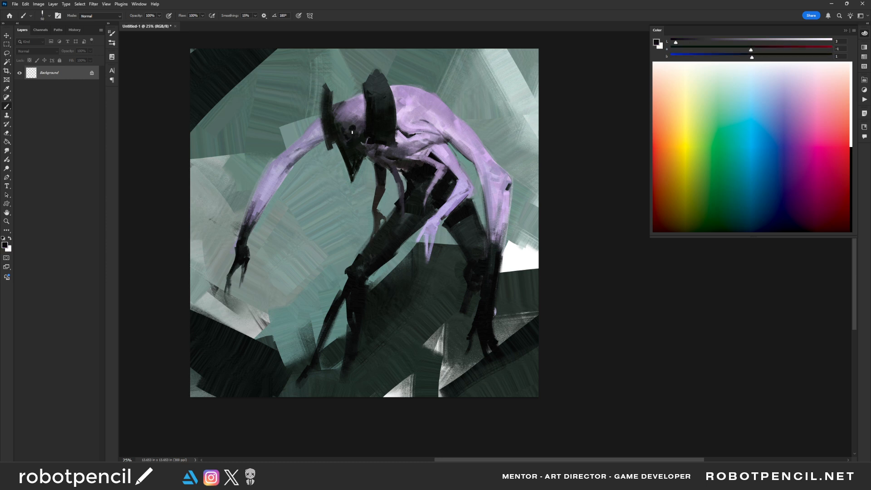
{"action": "left_click", "coordinate": [349, 121], "text": "alt"}
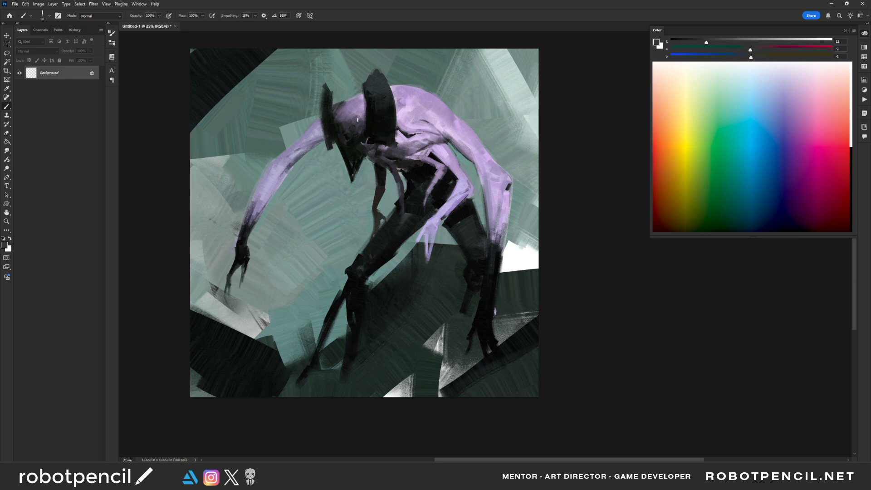
{"action": "left_click", "coordinate": [339, 126], "text": "alt"}
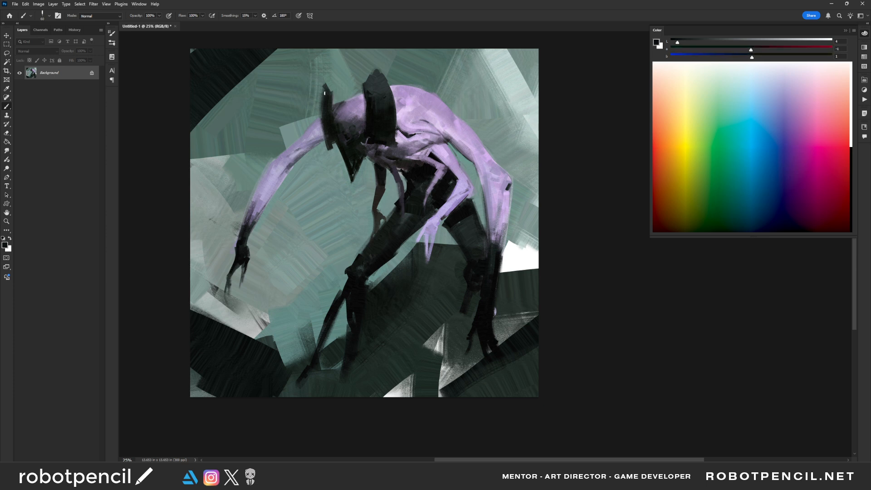
- Sharpen the thin horn's tip and the head's edge with near-black, sample muted purple, and flip the canvas horizontally
{"action": "mouse_move", "coordinate": [324, 86]}
{"action": "left_mouse_down"}
{"action": "mouse_move", "coordinate": [325, 109]}
{"action": "mouse_move", "coordinate": [326, 87]}
{"action": "mouse_move", "coordinate": [348, 100]}
{"action": "left_mouse_up"}
{"action": "key", "text": "["}
{"action": "left_click", "coordinate": [344, 105], "text": "alt"}
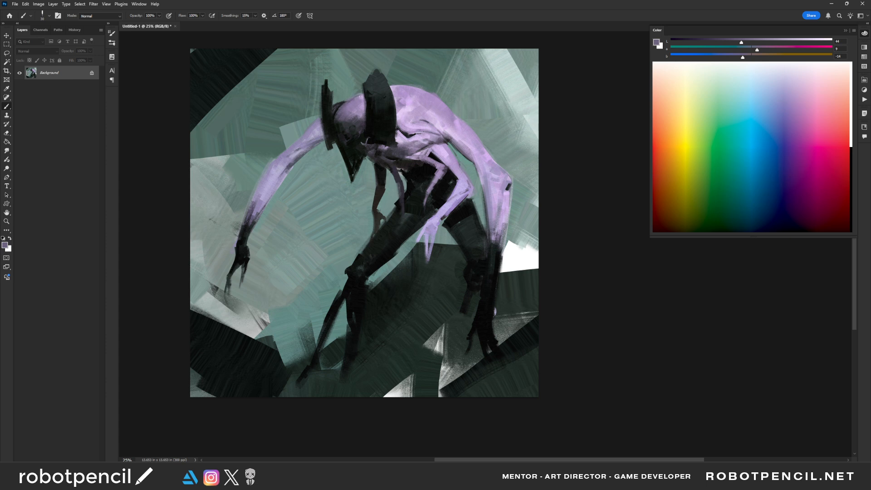
{"action": "left_click", "coordinate": [357, 183], "text": "alt"}
{"action": "left_click", "coordinate": [357, 183], "text": "alt"}
{"action": "key", "text": "F2"}
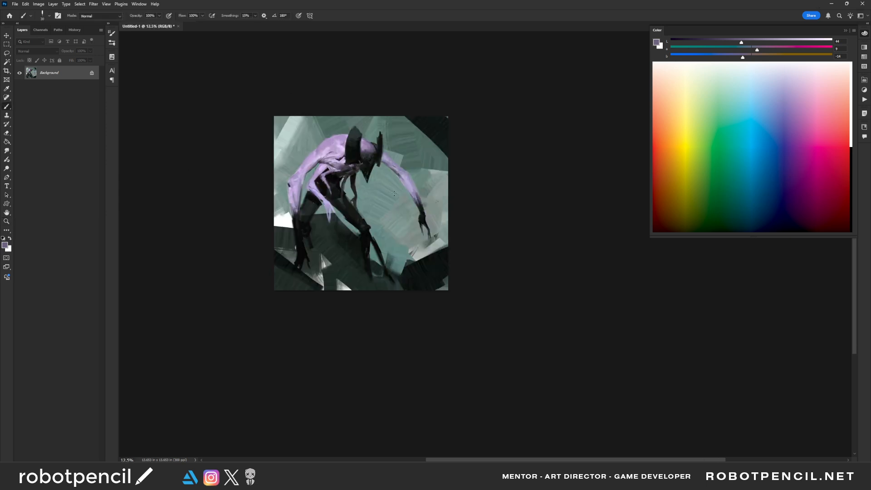
{"action": "left_click", "coordinate": [381, 188], "text": "ctrl"}
{"action": "left_click", "coordinate": [380, 187], "text": "ctrl"}
{"action": "left_click_drag", "start_coordinate": [312, 167], "coordinate": [365, 181]}
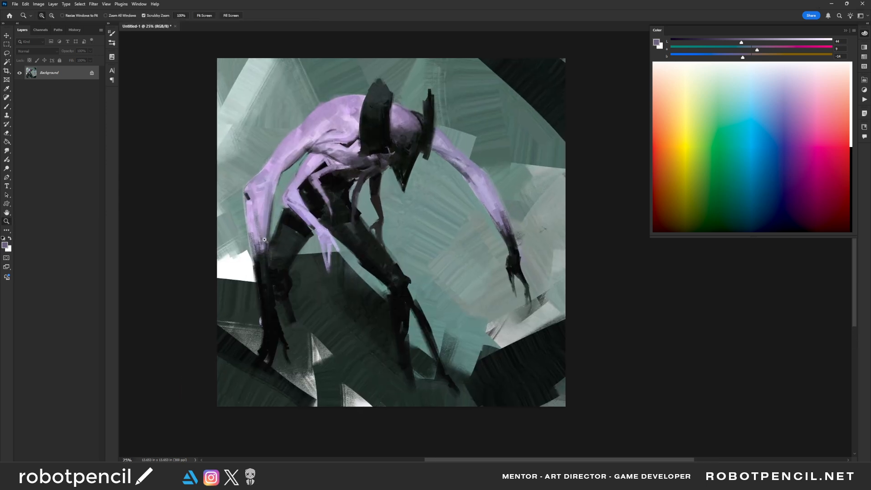
- Refine the outer edge of the large forearm and darken its wrist with short strokes of sampled near-black
{"action": "left_click", "coordinate": [256, 264], "text": "alt"}
{"action": "left_click", "coordinate": [263, 270], "text": "ctrl"}
{"action": "left_click", "coordinate": [255, 260], "text": "alt"}
{"action": "mouse_move", "coordinate": [251, 246]}
{"action": "left_mouse_down"}
{"action": "mouse_move", "coordinate": [254, 276]}
{"action": "mouse_move", "coordinate": [247, 218]}
{"action": "mouse_move", "coordinate": [250, 268]}
{"action": "left_mouse_up"}
{"action": "left_click_drag", "start_coordinate": [246, 221], "coordinate": [247, 233]}
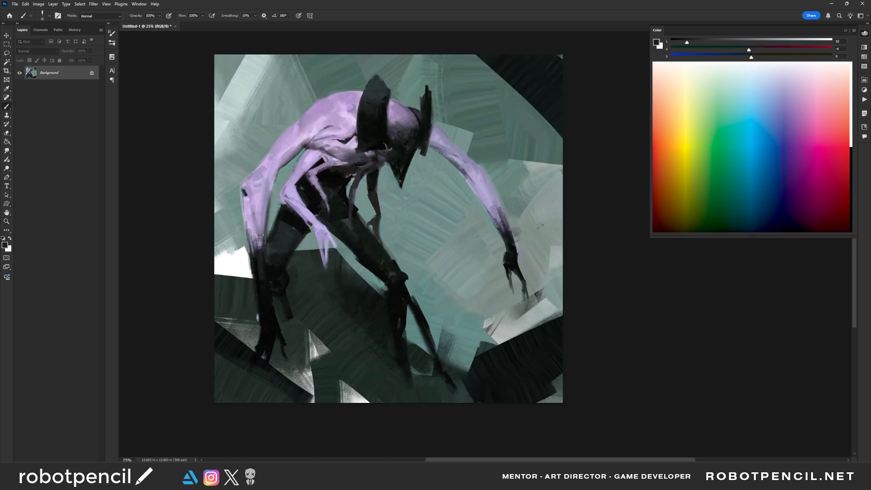
{"action": "left_click", "coordinate": [260, 274], "text": "alt"}
{"action": "left_click_drag", "start_coordinate": [256, 263], "coordinate": [258, 279]}
- Strengthen the large arm's dark hand with near-black strokes, using a larger brush for the second pass
{"action": "left_click_drag", "start_coordinate": [268, 336], "coordinate": [268, 346]}
{"action": "key", "text": "bracketright"}
{"action": "key", "text": "bracketright"}
{"action": "key", "text": "bracketright"}
{"action": "key", "text": "bracketright"}
{"action": "key", "text": "bracketright"}
{"action": "left_click_drag", "start_coordinate": [265, 329], "coordinate": [263, 343]}
- Darken the rear leg's thigh and shin and solidify the front shin with a larger brush and sampled near-black
{"action": "key", "text": "bracketright"}
{"action": "key", "text": "bracketright"}
{"action": "key", "text": "bracketright"}
{"action": "key", "text": "bracketright"}
{"action": "key", "text": "bracketright"}
{"action": "key", "text": "bracketright"}
{"action": "key", "text": "bracketright"}
{"action": "key", "text": "bracketright"}
{"action": "key", "text": "bracketright"}
{"action": "key", "text": "bracketright"}
{"action": "left_click", "coordinate": [291, 231], "text": "alt"}
{"action": "left_click_drag", "start_coordinate": [286, 218], "coordinate": [297, 237]}
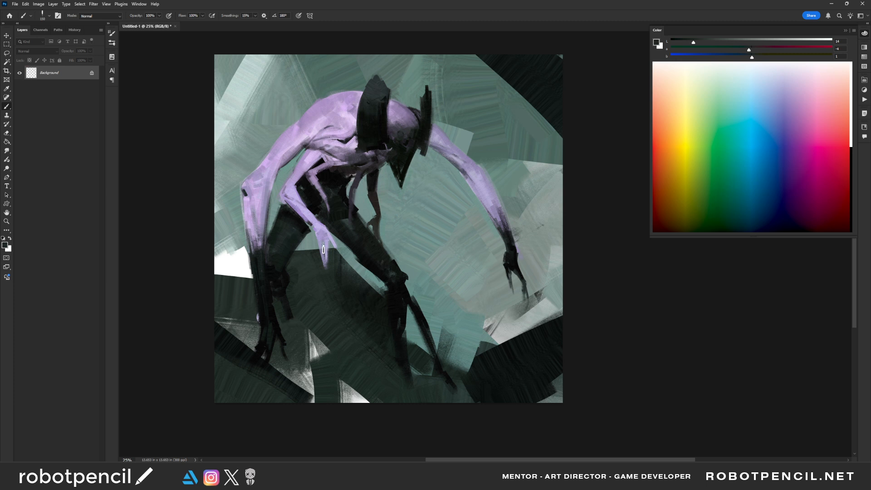
{"action": "left_click", "coordinate": [273, 280], "text": "alt"}
{"action": "left_click_drag", "start_coordinate": [280, 294], "coordinate": [288, 319]}
{"action": "mouse_move", "coordinate": [400, 316]}
{"action": "left_mouse_down"}
{"action": "mouse_move", "coordinate": [388, 293]}
{"action": "mouse_move", "coordinate": [405, 358]}
{"action": "left_mouse_up"}
- Sample the dark green ground and sweep broad diagonal strokes over the pale patches and dark band below the large hand
{"action": "left_click", "coordinate": [387, 352], "text": "alt"}
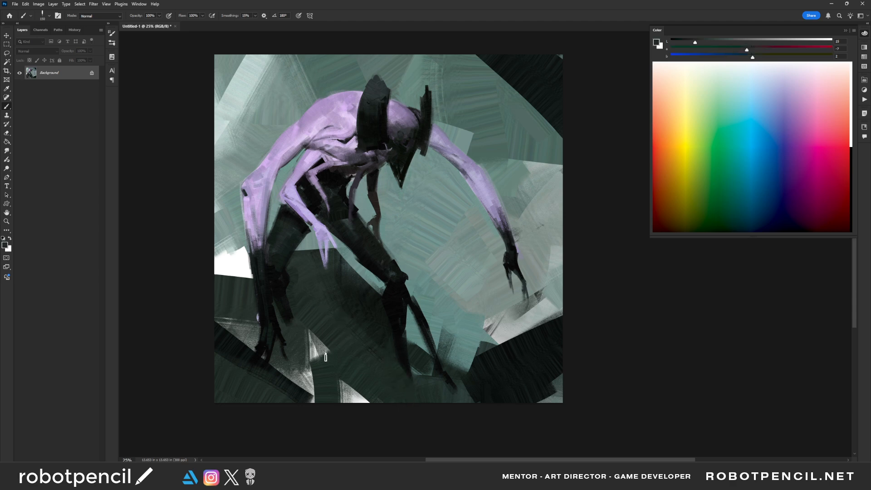
{"action": "left_click_drag", "start_coordinate": [326, 356], "coordinate": [278, 377]}
{"action": "left_click", "coordinate": [230, 371], "text": "alt"}
{"action": "left_click_drag", "start_coordinate": [219, 360], "coordinate": [299, 415]}
{"action": "left_click_drag", "start_coordinate": [192, 336], "coordinate": [301, 412]}
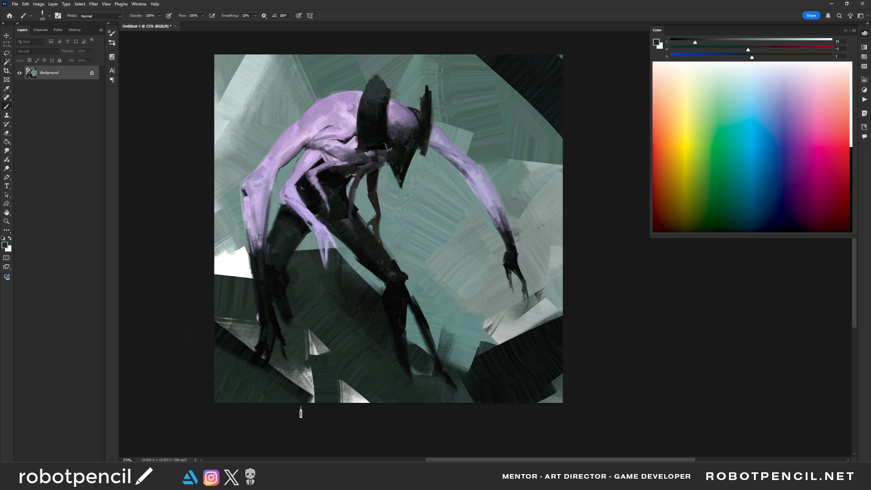
{"action": "left_click_drag", "start_coordinate": [218, 337], "coordinate": [313, 404]}
- Extend the large hand's claws with a smaller brush in sampled black, and deepen the front thigh
{"action": "key", "text": "bracketleft"}
{"action": "left_click", "coordinate": [270, 335], "text": "alt"}
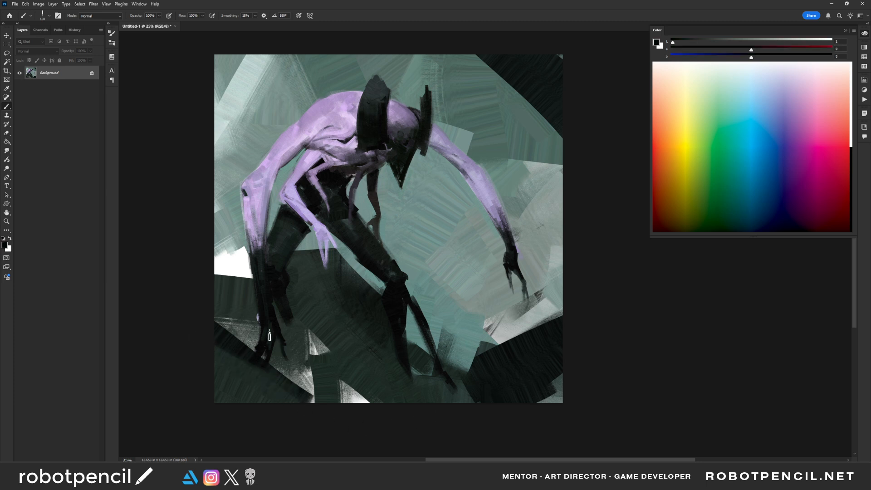
{"action": "key", "text": "bracketleft"}
{"action": "key", "text": "bracketleft"}
{"action": "key", "text": "bracketleft"}
{"action": "key", "text": "bracketleft"}
{"action": "key", "text": "bracketleft"}
{"action": "key", "text": "bracketleft"}
{"action": "key", "text": "bracketleft"}
{"action": "key", "text": "bracketleft"}
{"action": "key", "text": "bracketleft"}
{"action": "mouse_move", "coordinate": [256, 356]}
{"action": "left_mouse_down"}
{"action": "mouse_move", "coordinate": [242, 390]}
{"action": "mouse_move", "coordinate": [254, 382]}
{"action": "left_mouse_up"}
{"action": "left_click_drag", "start_coordinate": [263, 324], "coordinate": [259, 345]}
{"action": "left_click_drag", "start_coordinate": [278, 306], "coordinate": [288, 335]}
{"action": "left_click_drag", "start_coordinate": [290, 336], "coordinate": [293, 322]}
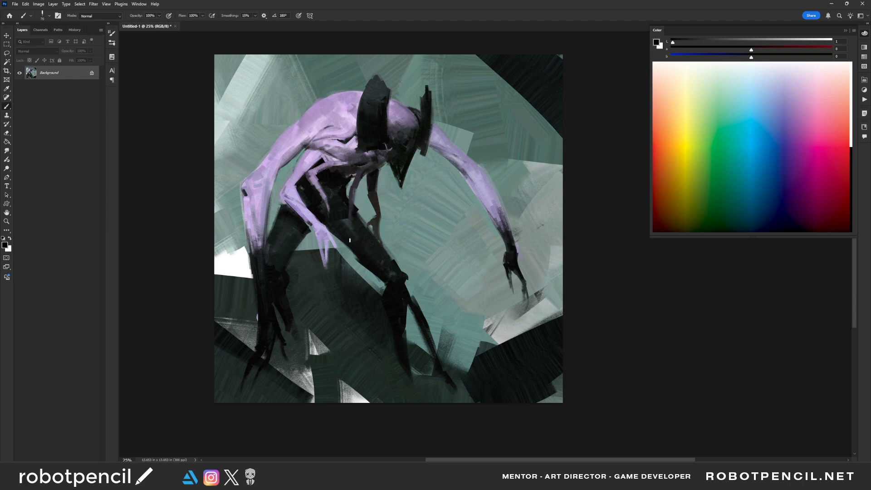
{"action": "left_click_drag", "start_coordinate": [348, 222], "coordinate": [367, 252]}
- Sample mid and pale lavender tones and touch up the top of the small front arm beneath the ribs
{"action": "left_click", "coordinate": [315, 177], "text": "alt"}
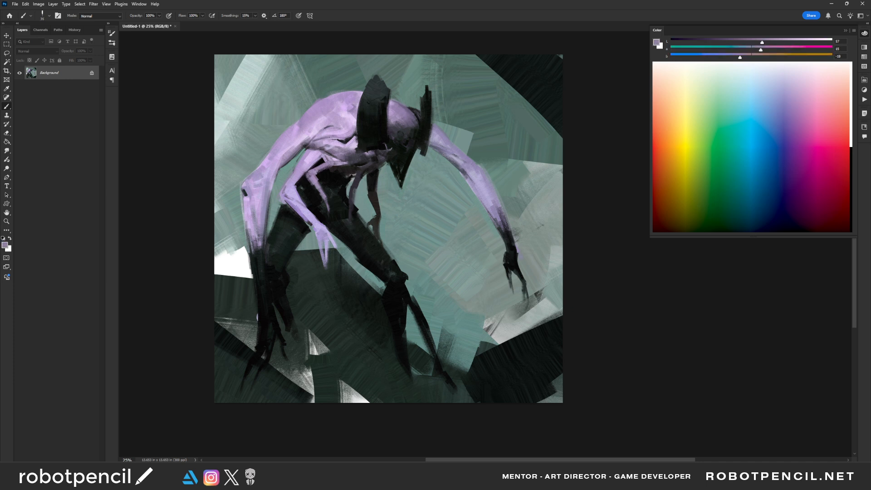
{"action": "key", "text": "bracketleft"}
{"action": "left_click", "coordinate": [347, 145], "text": "alt"}
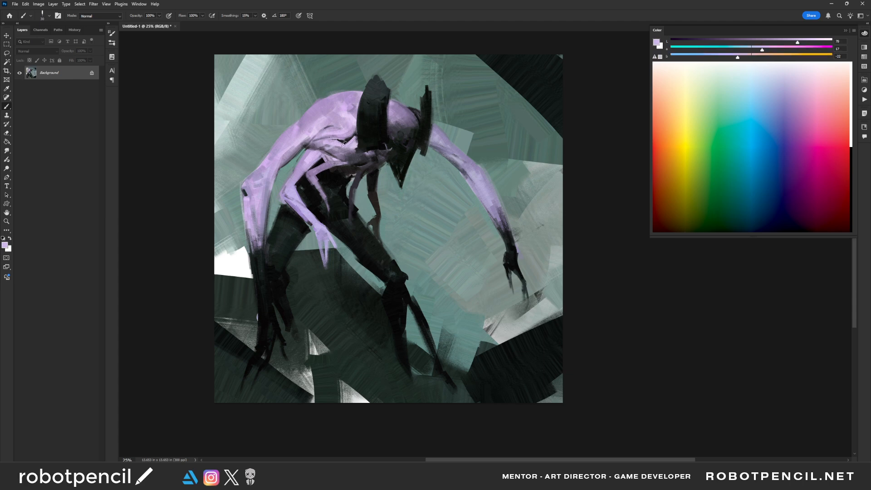
{"action": "left_click", "coordinate": [325, 166], "text": "alt"}
{"action": "key", "text": "bracketright"}
{"action": "left_click", "coordinate": [336, 157], "text": "alt"}
{"action": "left_click_drag", "start_coordinate": [339, 165], "coordinate": [328, 166]}
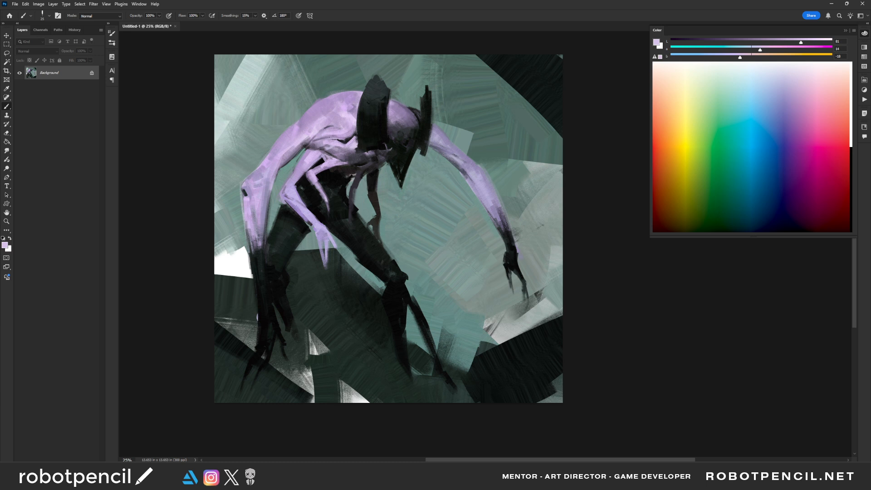
- Extend the thin small arm's fingertip with a smaller brush in sampled muted purple, and retouch the large forearm in sampled lavender
{"action": "key", "text": "bracketleft"}
{"action": "left_click", "coordinate": [351, 207], "text": "alt"}
{"action": "key", "text": "bracketleft"}
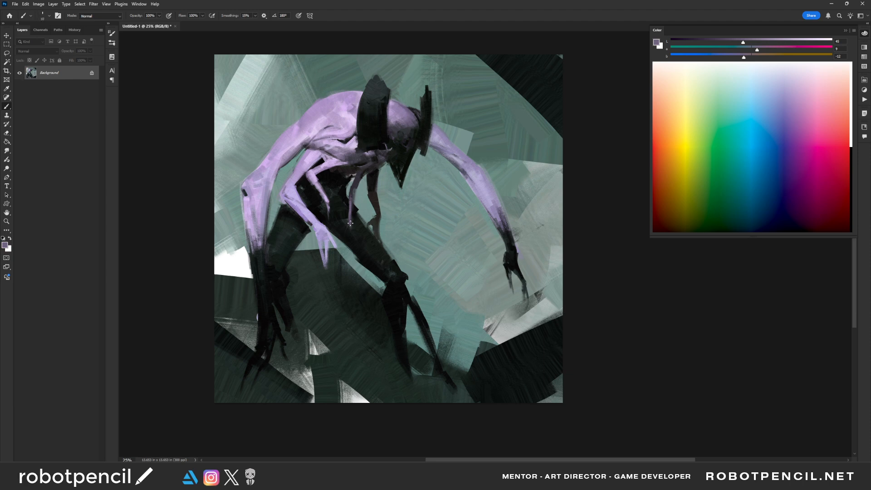
{"action": "key", "text": "bracketright"}
{"action": "left_click", "coordinate": [253, 225], "text": "alt"}
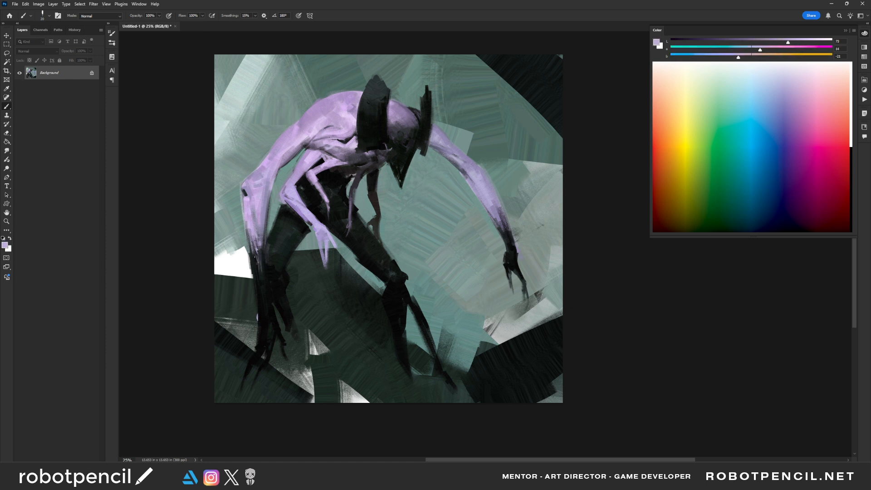
{"action": "left_click_drag", "start_coordinate": [264, 240], "coordinate": [268, 310]}
- Sample near-black tones and darken the rear and front thighs with a much larger brush
{"action": "left_click", "coordinate": [285, 239], "text": "alt"}
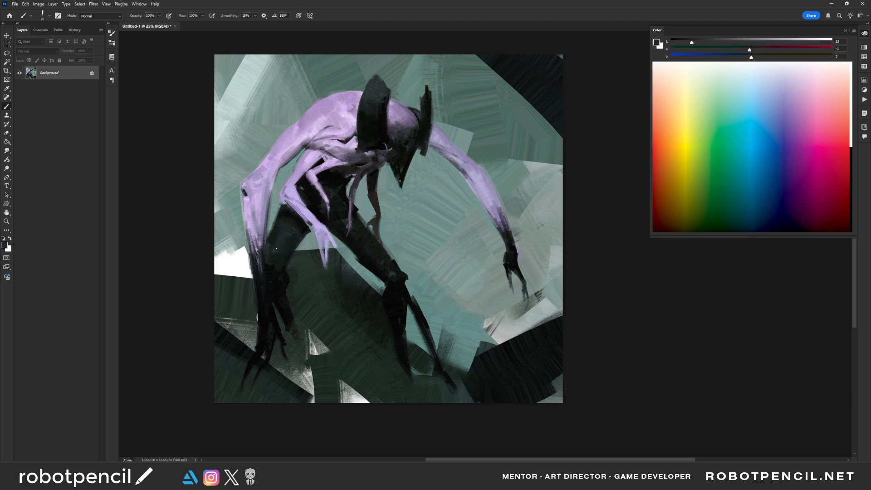
{"action": "left_click", "coordinate": [275, 247], "text": "alt"}
{"action": "left_click", "coordinate": [291, 235], "text": "alt"}
{"action": "key", "text": "bracketright"}
{"action": "key", "text": "bracketright"}
{"action": "key", "text": "bracketright"}
{"action": "key", "text": "bracketright"}
{"action": "key", "text": "bracketright"}
{"action": "key", "text": "bracketright"}
{"action": "left_click_drag", "start_coordinate": [291, 217], "coordinate": [286, 241]}
{"action": "left_click_drag", "start_coordinate": [358, 232], "coordinate": [384, 270]}
- Flip the canvas horizontally and clean up the front thigh's shading and lower edge with sampled dark and teal tones
{"action": "key", "text": "F2"}
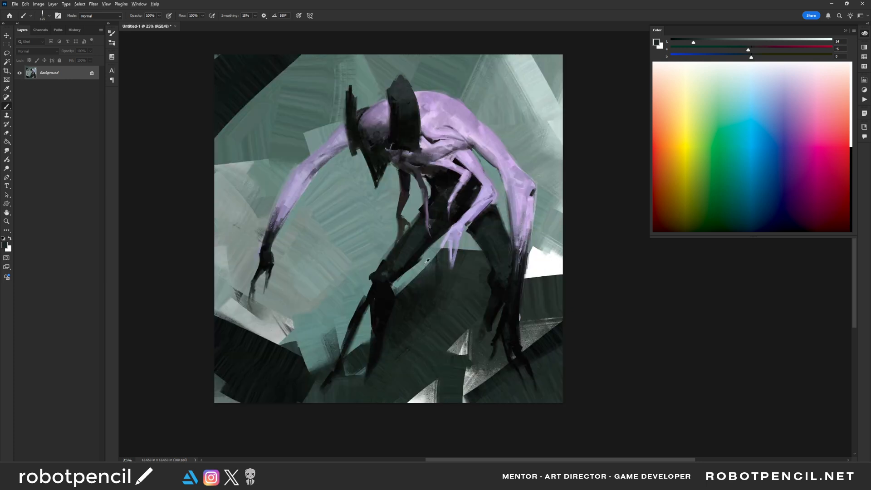
{"action": "left_click", "coordinate": [407, 265], "text": "alt"}
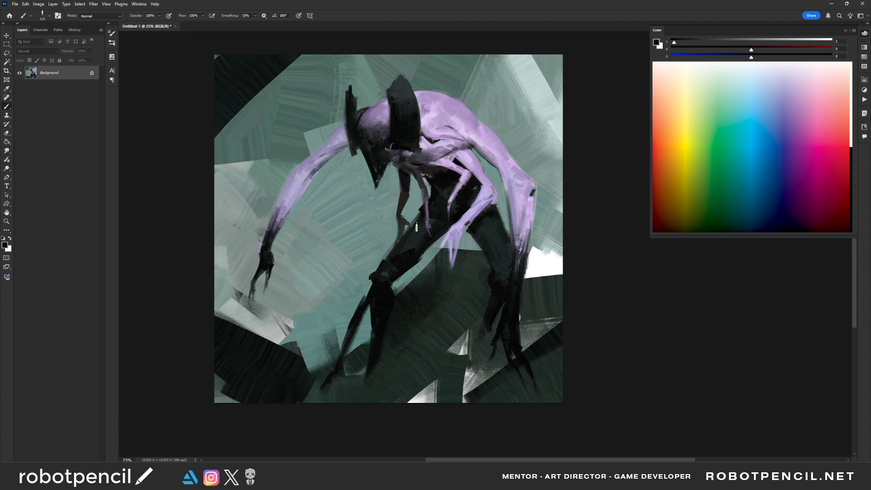
{"action": "left_click", "coordinate": [383, 278], "text": "alt"}
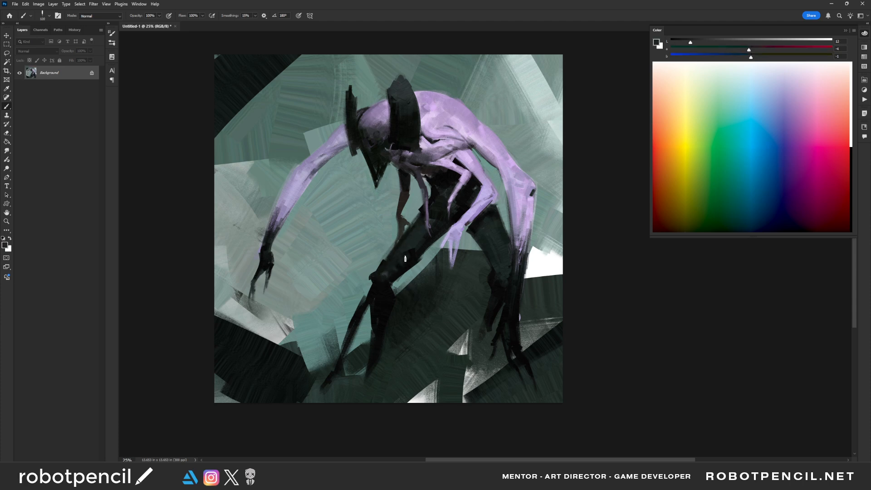
{"action": "key", "text": "bracketleft"}
{"action": "left_click", "coordinate": [397, 278], "text": "alt"}
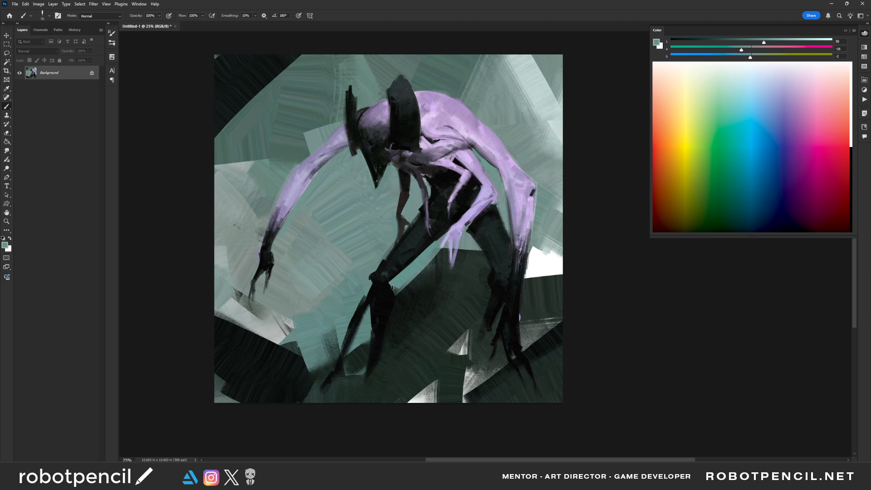
- Reshape the front shins in sampled black, and sweep sampled dark green ground over the feet with a larger brush
{"action": "left_click", "coordinate": [382, 289], "text": "alt"}
{"action": "mouse_move", "coordinate": [383, 289]}
{"action": "left_mouse_down"}
{"action": "mouse_move", "coordinate": [360, 304]}
{"action": "mouse_move", "coordinate": [331, 372]}
{"action": "mouse_move", "coordinate": [302, 399]}
{"action": "mouse_move", "coordinate": [306, 393]}
{"action": "left_mouse_up"}
{"action": "left_click", "coordinate": [339, 388], "text": "alt"}
{"action": "key", "text": "bracketright"}
{"action": "key", "text": "bracketright"}
{"action": "left_click_drag", "start_coordinate": [385, 361], "coordinate": [358, 373]}
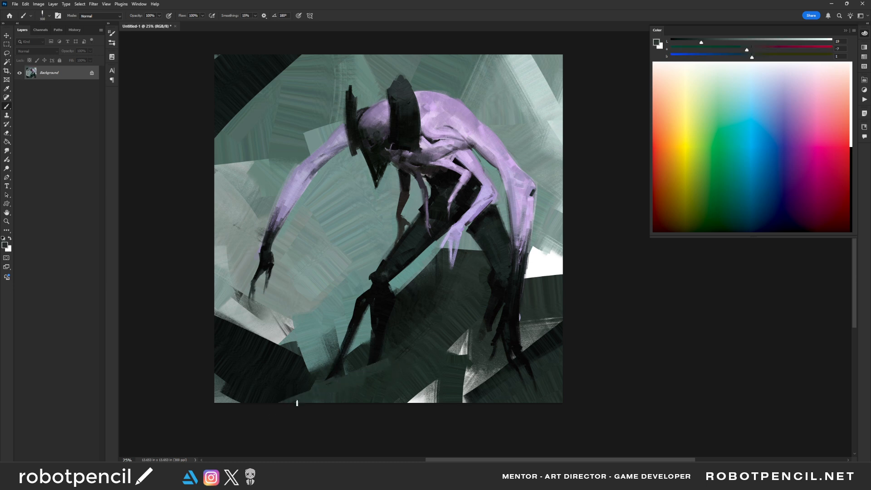
- Flip the canvas back and round out the rear thigh's outer edge with sampled teal and black strokes
{"action": "key", "text": "ctrl+shift+h"}
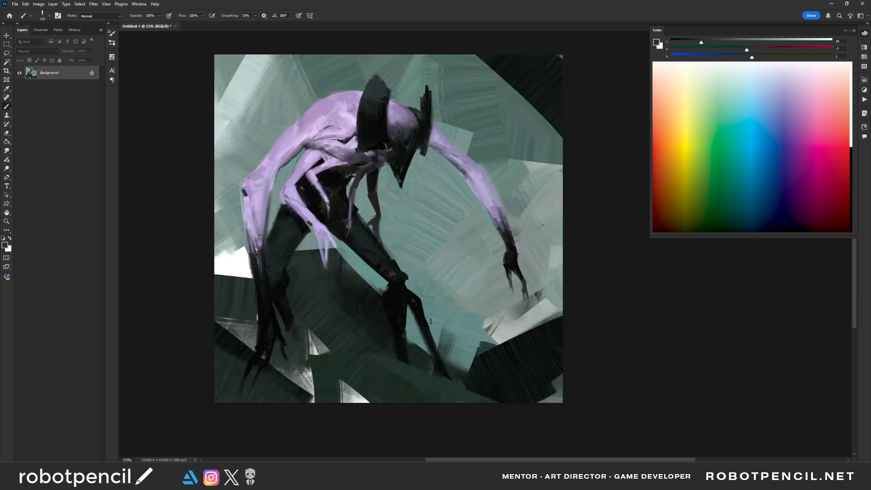
{"action": "left_click", "coordinate": [280, 201], "text": "alt"}
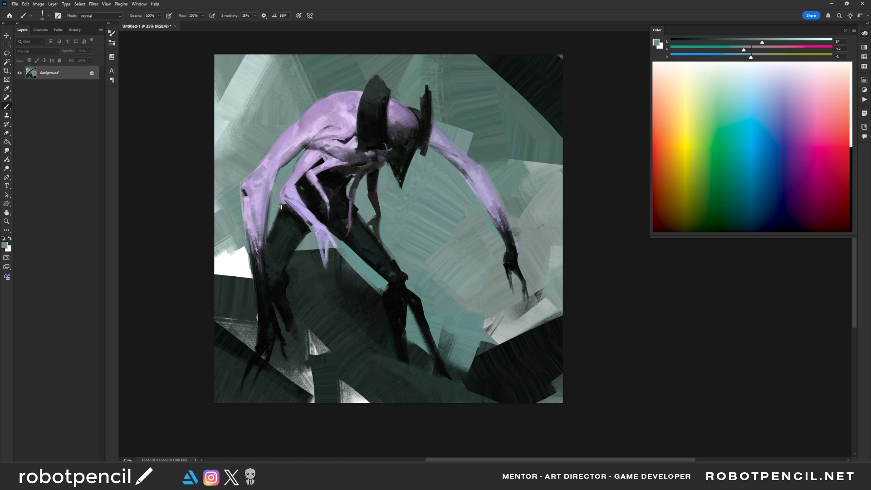
{"action": "left_click_drag", "start_coordinate": [279, 207], "coordinate": [270, 248]}
{"action": "left_click", "coordinate": [287, 212], "text": "alt"}
{"action": "left_click_drag", "start_coordinate": [280, 212], "coordinate": [267, 262]}
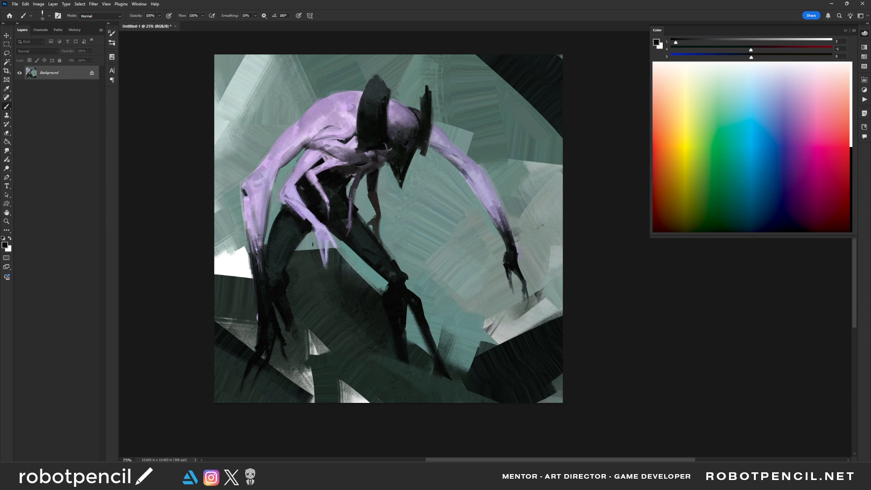
- Mirror the canvas and touch up the middle of the extended arm with sampled lavender tones
{"action": "left_click", "coordinate": [313, 217], "text": "alt"}
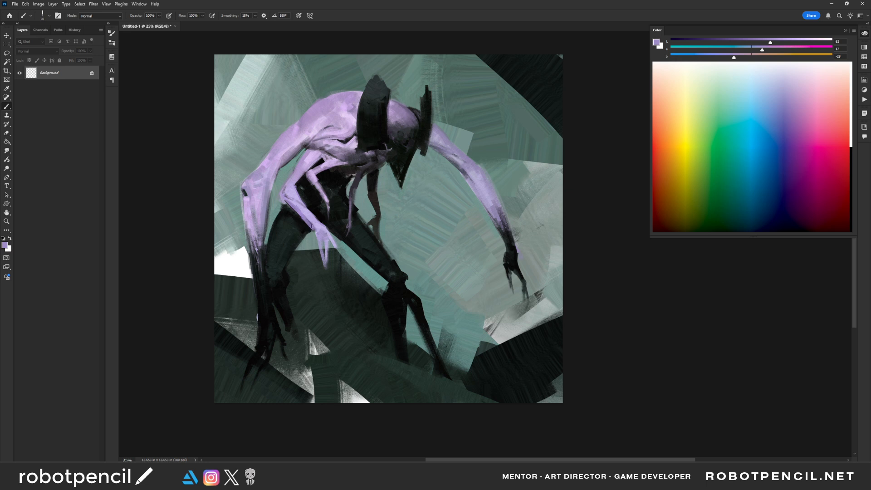
{"action": "key", "text": "ctrl+shift+h"}
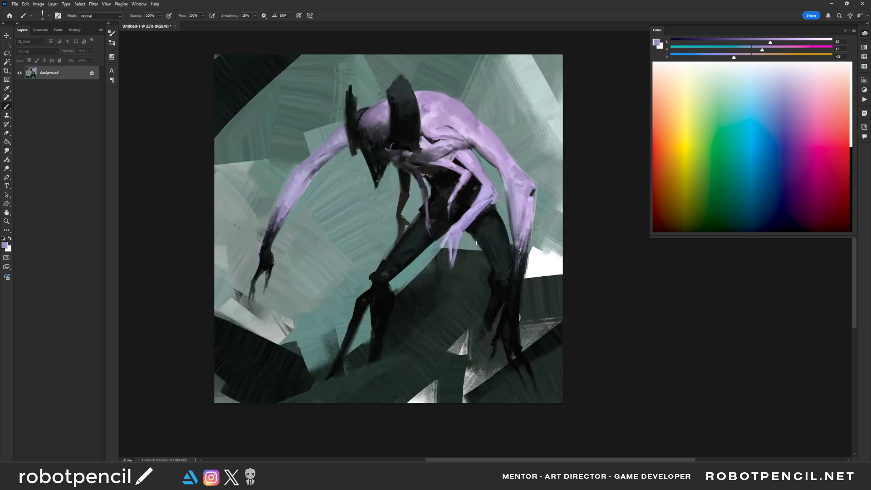
{"action": "left_click", "coordinate": [271, 226], "text": "alt"}
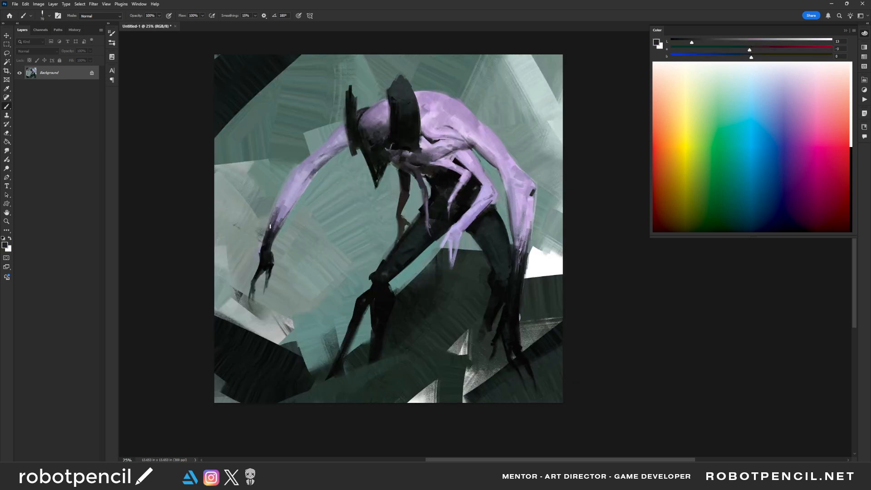
{"action": "left_click", "coordinate": [305, 171], "text": "alt"}
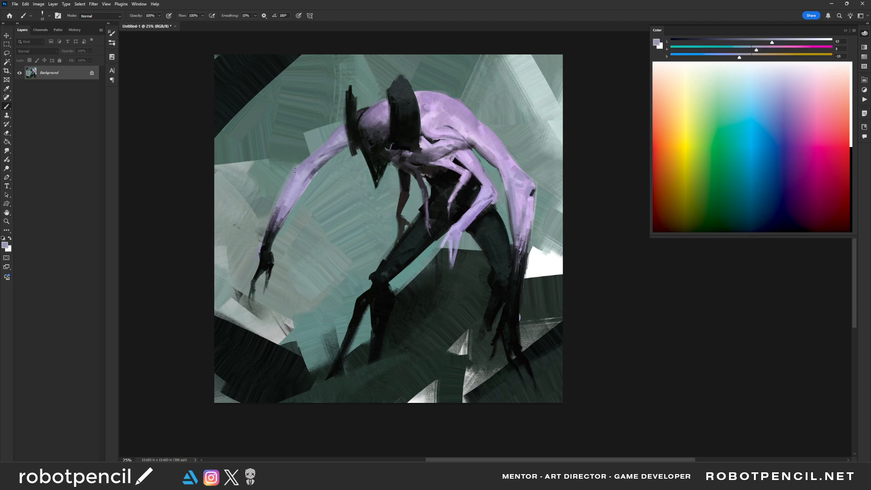
{"action": "right_click", "coordinate": [297, 172]}
{"action": "key", "text": "Escape"}
{"action": "key", "text": "]"}
{"action": "left_click", "coordinate": [304, 176], "text": "alt"}
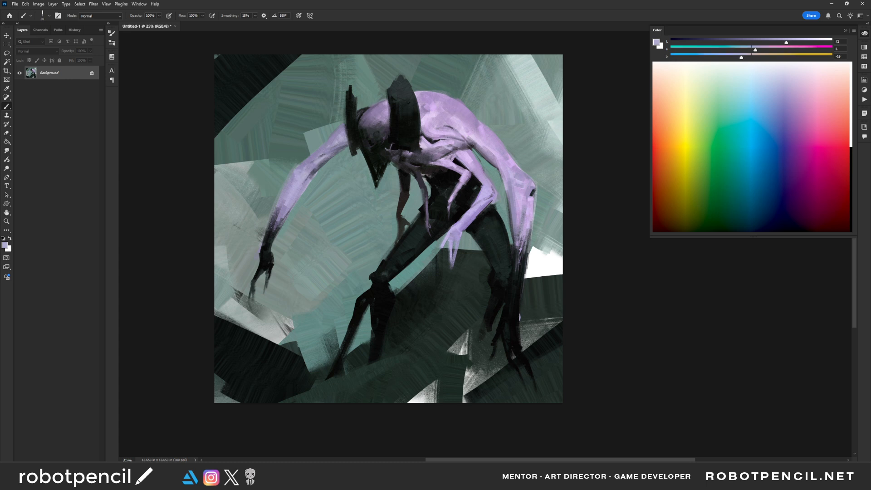
- Enlarge the brush and smooth the upper part of the large arm below the shoulder in pale lavender
{"action": "key", "text": "bracketright"}
{"action": "key", "text": "bracketright"}
{"action": "key", "text": "bracketright"}
{"action": "key", "text": "bracketright"}
{"action": "key", "text": "bracketright"}
{"action": "key", "text": "bracketright"}
{"action": "key", "text": "bracketright"}
{"action": "key", "text": "bracketright"}
{"action": "left_click_drag", "start_coordinate": [479, 147], "coordinate": [494, 162]}
- Flip the canvas back and blend muted purple shading onto the head between the horn bands, reducing the brush size
{"action": "key", "text": "ctrl+shift+h"}
{"action": "left_click", "coordinate": [398, 130], "text": "alt"}
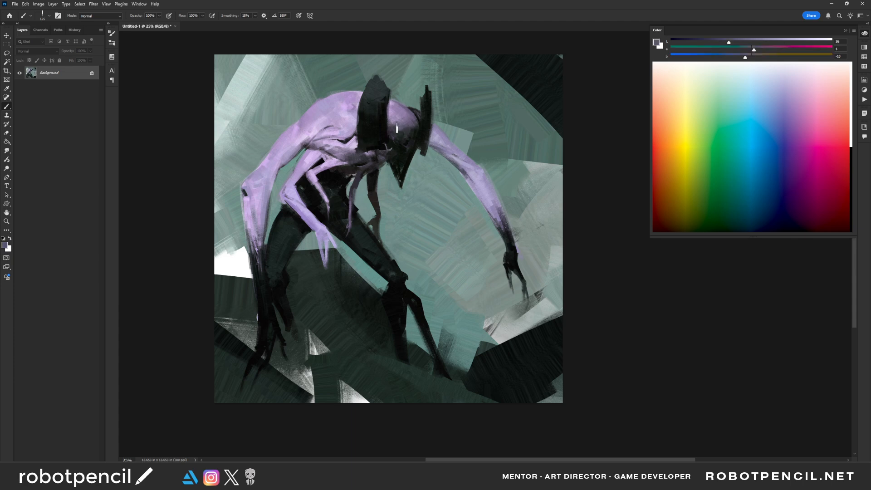
{"action": "left_click", "coordinate": [398, 115], "text": "alt"}
{"action": "mouse_move", "coordinate": [395, 122]}
{"action": "left_mouse_down"}
{"action": "mouse_move", "coordinate": [399, 129]}
{"action": "mouse_move", "coordinate": [407, 121]}
{"action": "left_mouse_up"}
{"action": "left_click", "coordinate": [401, 132], "text": "alt"}
{"action": "left_click", "coordinate": [402, 114], "text": "alt"}
{"action": "key", "text": "bracketleft"}
{"action": "key", "text": "bracketleft"}
{"action": "key", "text": "bracketleft"}
{"action": "key", "text": "bracketleft"}
{"action": "key", "text": "bracketleft"}
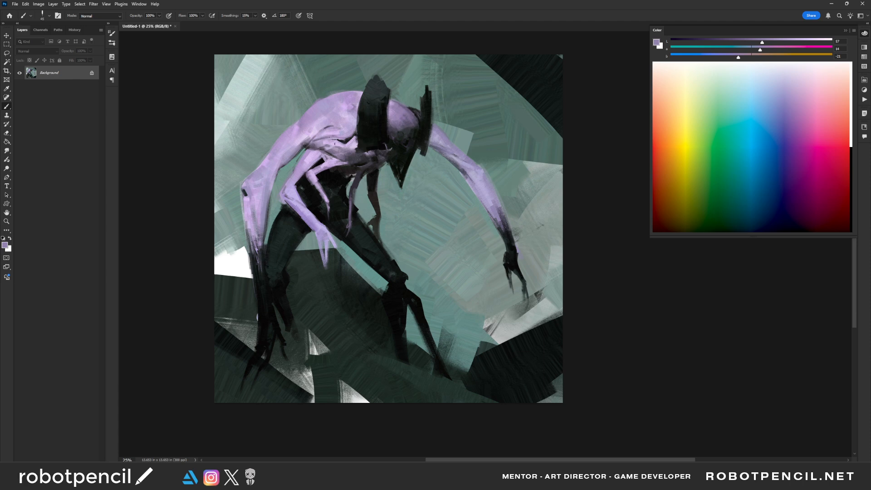
- Mirror the canvas and examine the overall composition at a reduced zoom
{"action": "key", "text": "d"}
{"action": "key", "text": "bracketleft"}
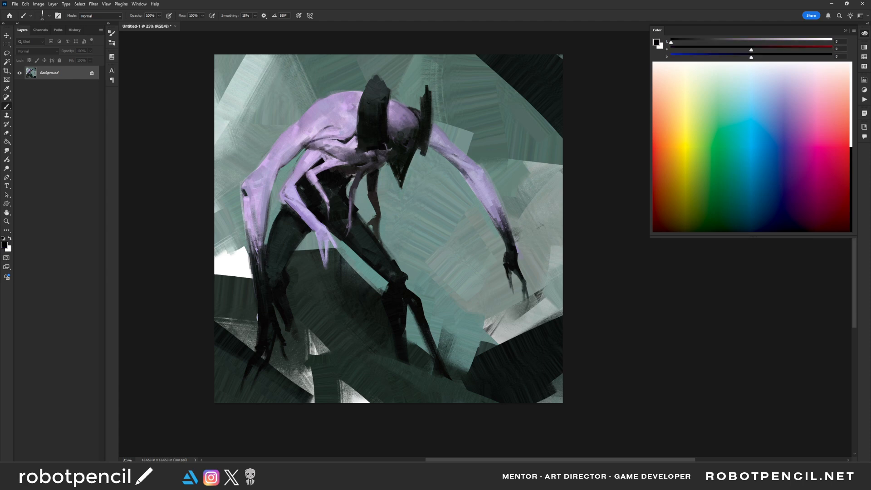
{"action": "key", "text": "z"}
{"action": "left_click", "coordinate": [469, 203], "text": "alt"}
{"action": "left_click", "coordinate": [470, 203], "text": "alt"}
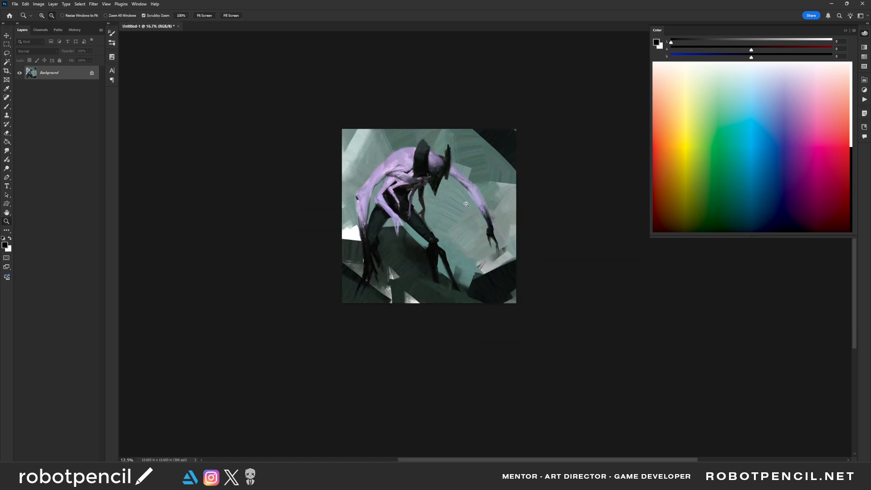
{"action": "left_click", "coordinate": [469, 205], "text": "alt"}
{"action": "key", "text": "ctrl+shift+h"}
{"action": "left_click", "coordinate": [466, 205]}
{"action": "left_click", "coordinate": [466, 204]}
{"action": "left_click_drag", "start_coordinate": [452, 227], "coordinate": [435, 256]}
{"action": "left_click", "coordinate": [442, 251]}
{"action": "key", "text": "b"}
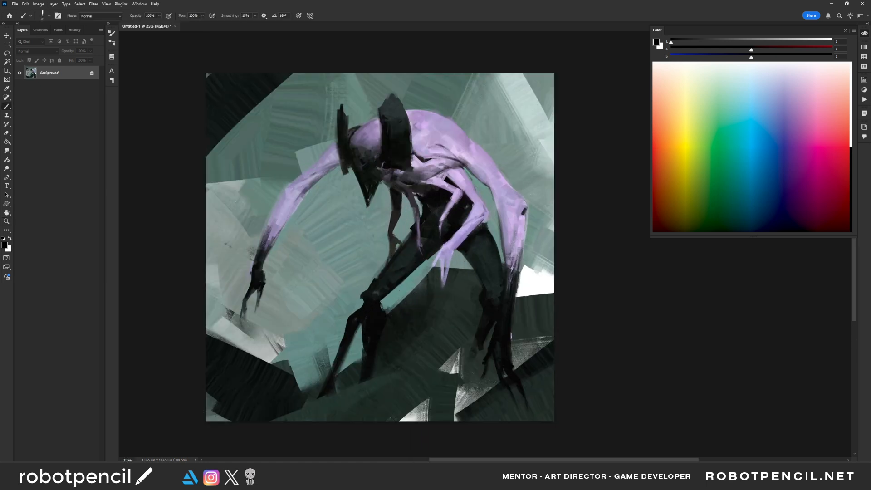
- Sample muted green and sweep broad background strokes around the extended arm with a large brush, and flip the canvas back
{"action": "left_click", "coordinate": [278, 186], "text": "alt"}
{"action": "left_click", "coordinate": [291, 173], "text": "alt"}
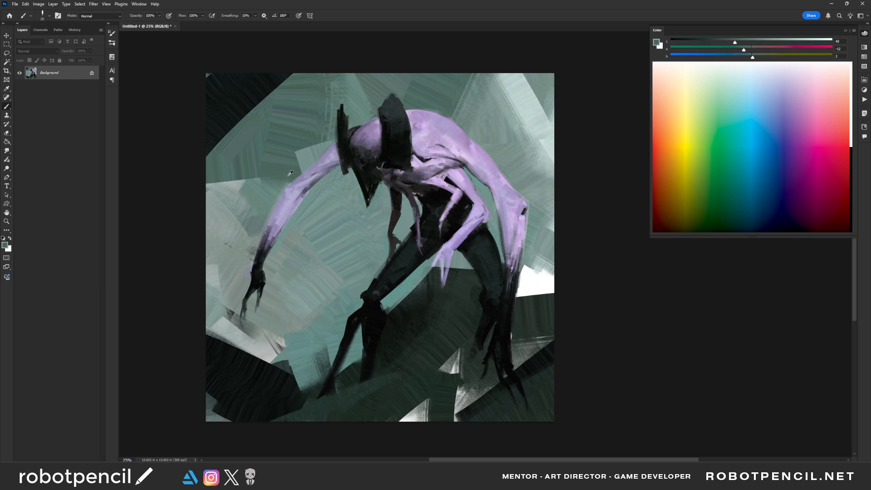
{"action": "key", "text": "bracketright"}
{"action": "key", "text": "bracketright"}
{"action": "key", "text": "bracketright"}
{"action": "key", "text": "bracketright"}
{"action": "key", "text": "bracketright"}
{"action": "key", "text": "bracketright"}
{"action": "key", "text": "bracketright"}
{"action": "key", "text": "bracketright"}
{"action": "key", "text": "bracketright"}
{"action": "key", "text": "bracketright"}
{"action": "key", "text": "bracketright"}
{"action": "key", "text": "bracketright"}
{"action": "key", "text": "bracketright"}
{"action": "mouse_move", "coordinate": [257, 243]}
{"action": "left_mouse_down"}
{"action": "mouse_move", "coordinate": [277, 188]}
{"action": "mouse_move", "coordinate": [251, 240]}
{"action": "left_mouse_up"}
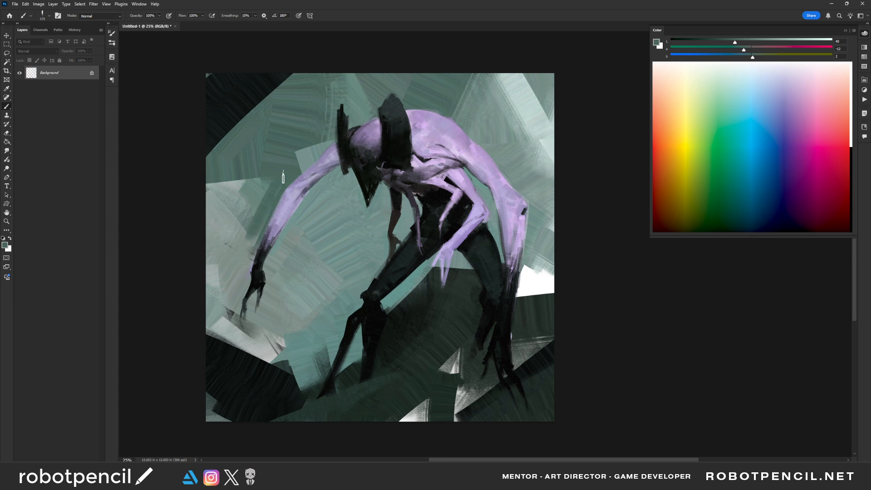
{"action": "mouse_move", "coordinate": [263, 185]}
{"action": "left_mouse_down"}
{"action": "mouse_move", "coordinate": [242, 222]}
{"action": "mouse_move", "coordinate": [218, 198]}
{"action": "mouse_move", "coordinate": [229, 230]}
{"action": "mouse_move", "coordinate": [213, 231]}
{"action": "mouse_move", "coordinate": [222, 275]}
{"action": "left_mouse_up"}
{"action": "key", "text": "bracketright"}
{"action": "left_click_drag", "start_coordinate": [300, 155], "coordinate": [332, 130]}
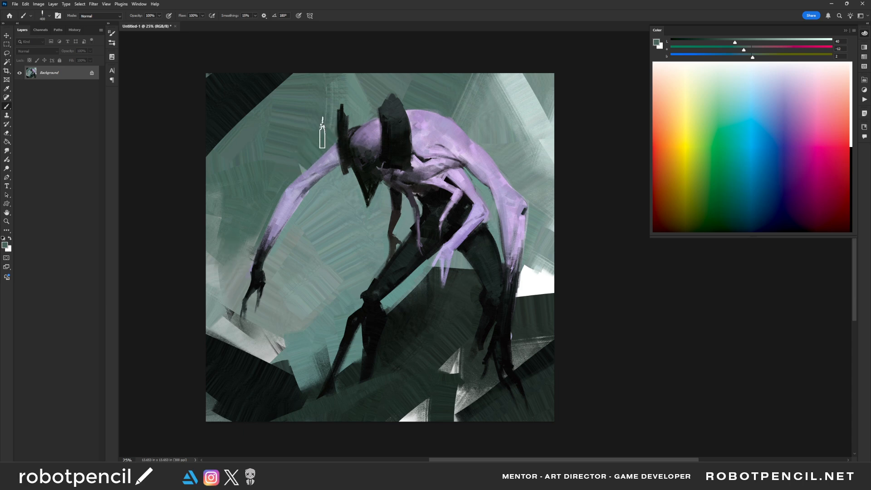
{"action": "key", "text": "bracketleft"}
{"action": "key", "text": "bracketleft"}
{"action": "key", "text": "bracketleft"}
{"action": "key", "text": "bracketleft"}
{"action": "key", "text": "bracketleft"}
{"action": "key", "text": "ctrl+shift+h"}
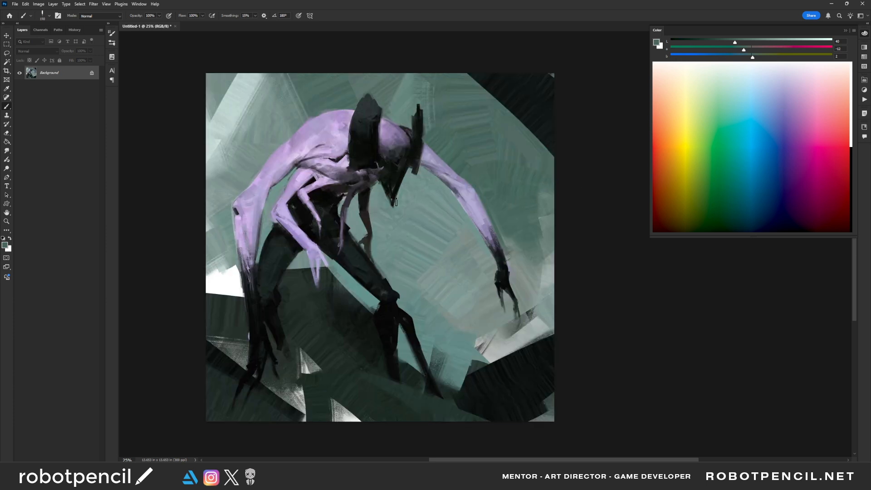
{"action": "key", "text": "bracketright"}
{"action": "key", "text": "bracketright"}
{"action": "mouse_move", "coordinate": [252, 167]}
{"action": "left_mouse_down"}
{"action": "mouse_move", "coordinate": [218, 209]}
{"action": "mouse_move", "coordinate": [213, 191]}
{"action": "mouse_move", "coordinate": [234, 186]}
{"action": "mouse_move", "coordinate": [218, 213]}
{"action": "mouse_move", "coordinate": [225, 227]}
{"action": "mouse_move", "coordinate": [192, 229]}
{"action": "mouse_move", "coordinate": [202, 199]}
{"action": "mouse_move", "coordinate": [230, 177]}
{"action": "mouse_move", "coordinate": [225, 184]}
{"action": "mouse_move", "coordinate": [207, 176]}
{"action": "mouse_move", "coordinate": [204, 142]}
{"action": "mouse_move", "coordinate": [211, 168]}
{"action": "left_mouse_up"}
{"action": "key", "text": "ctrl+z"}
- Paint muted green background strokes beside the large arm and tidy its outer edge around the elbow with a smaller brush
{"action": "key", "text": "]"}
{"action": "key", "text": "]"}
{"action": "mouse_move", "coordinate": [223, 264]}
{"action": "left_mouse_down"}
{"action": "mouse_move", "coordinate": [213, 218]}
{"action": "mouse_move", "coordinate": [228, 274]}
{"action": "left_mouse_up"}
{"action": "key", "text": "["}
{"action": "key", "text": "["}
{"action": "key", "text": "["}
{"action": "key", "text": "["}
{"action": "key", "text": "["}
{"action": "key", "text": "["}
{"action": "key", "text": "["}
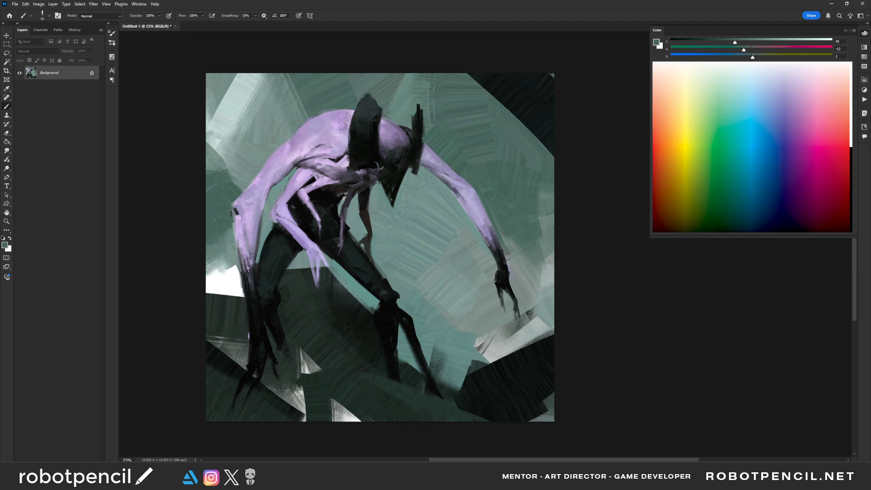
{"action": "left_click_drag", "start_coordinate": [232, 205], "coordinate": [235, 263]}
- Enlarge the brush and sweep a broad muted green shape over the dark rock in the canvas corner
{"action": "key", "text": "["}
{"action": "key", "text": "]"}
{"action": "key", "text": "]"}
{"action": "key", "text": "]"}
{"action": "key", "text": "]"}
{"action": "key", "text": "]"}
{"action": "key", "text": "]"}
{"action": "key", "text": "]"}
{"action": "key", "text": "]"}
{"action": "key", "text": "]"}
{"action": "key", "text": "]"}
{"action": "key", "text": "]"}
{"action": "key", "text": "]"}
{"action": "mouse_move", "coordinate": [579, 362]}
{"action": "left_mouse_down"}
{"action": "mouse_move", "coordinate": [574, 379]}
{"action": "mouse_move", "coordinate": [500, 428]}
{"action": "left_mouse_up"}
- Sample grey-green tones and cover the pale patches below the extended hand and the background beside the front shin
{"action": "left_click", "coordinate": [526, 278], "text": "alt"}
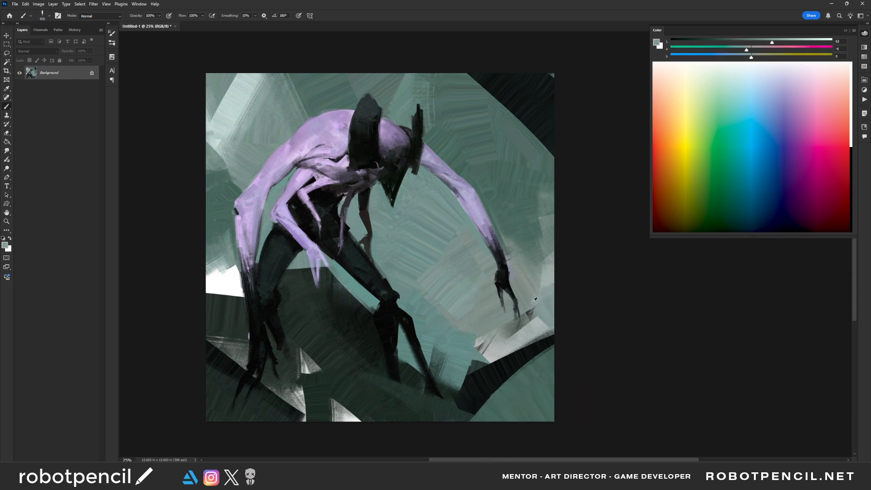
{"action": "mouse_move", "coordinate": [531, 305]}
{"action": "left_mouse_down"}
{"action": "mouse_move", "coordinate": [530, 318]}
{"action": "mouse_move", "coordinate": [570, 309]}
{"action": "left_mouse_up"}
{"action": "key", "text": "["}
{"action": "key", "text": "["}
{"action": "key", "text": "["}
{"action": "key", "text": "["}
{"action": "key", "text": "["}
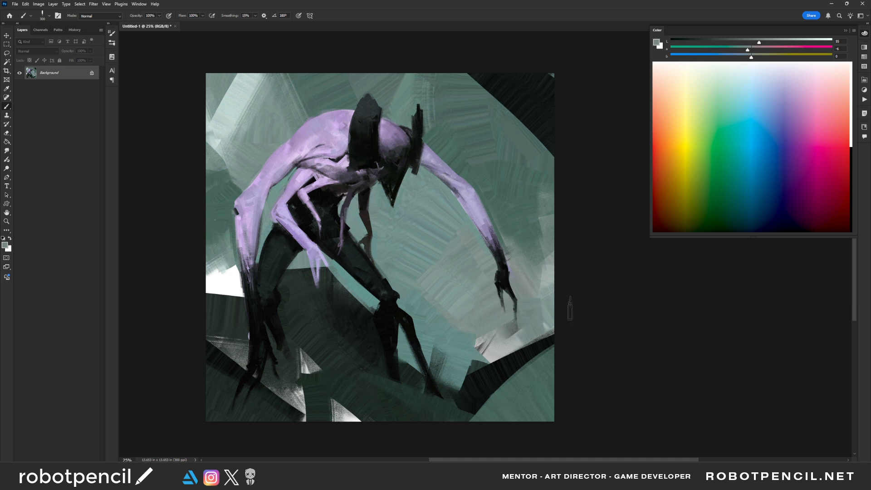
{"action": "left_click_drag", "start_coordinate": [486, 336], "coordinate": [520, 329]}
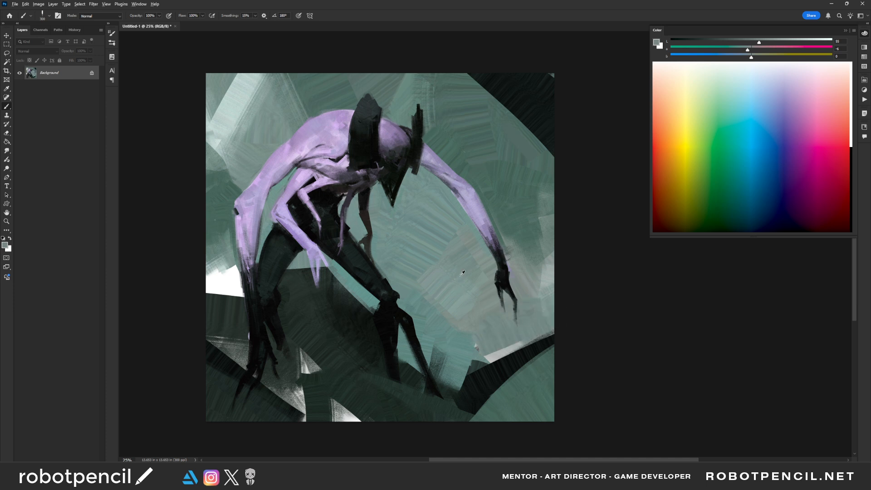
{"action": "left_click", "coordinate": [460, 308], "text": "alt"}
{"action": "mouse_move", "coordinate": [430, 303]}
{"action": "left_mouse_down"}
{"action": "mouse_move", "coordinate": [471, 312]}
{"action": "mouse_move", "coordinate": [448, 358]}
{"action": "mouse_move", "coordinate": [468, 342]}
{"action": "mouse_move", "coordinate": [437, 346]}
{"action": "left_mouse_up"}
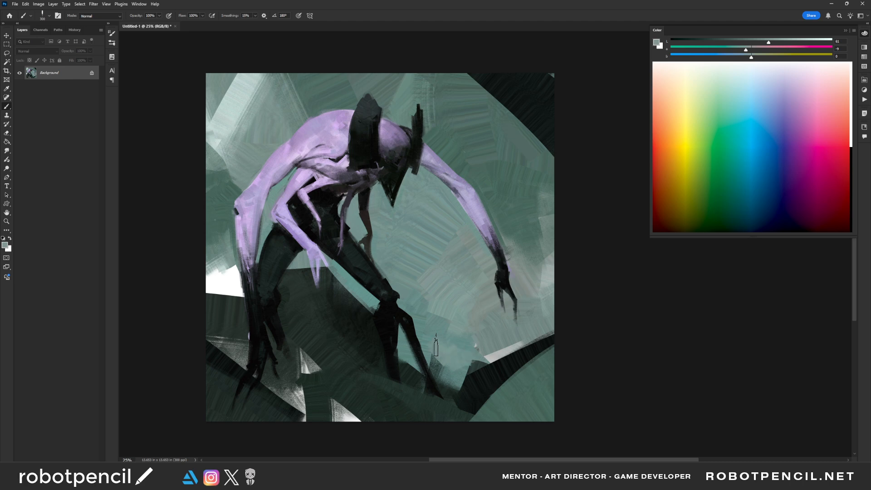
- Sample lavender and strengthen the small front arm's forearm from elbow to hand with a smaller brush
{"action": "left_click", "coordinate": [369, 275], "text": "alt"}
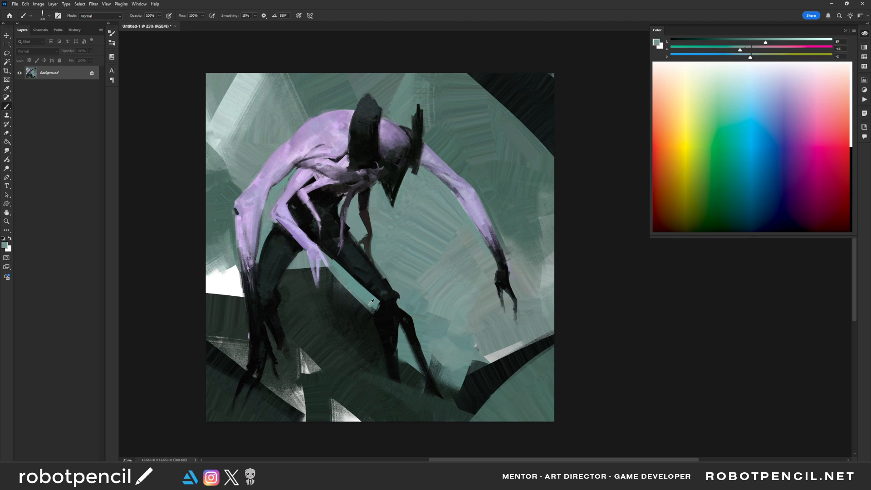
{"action": "left_click", "coordinate": [298, 228], "text": "alt"}
{"action": "key", "text": "bracketleft"}
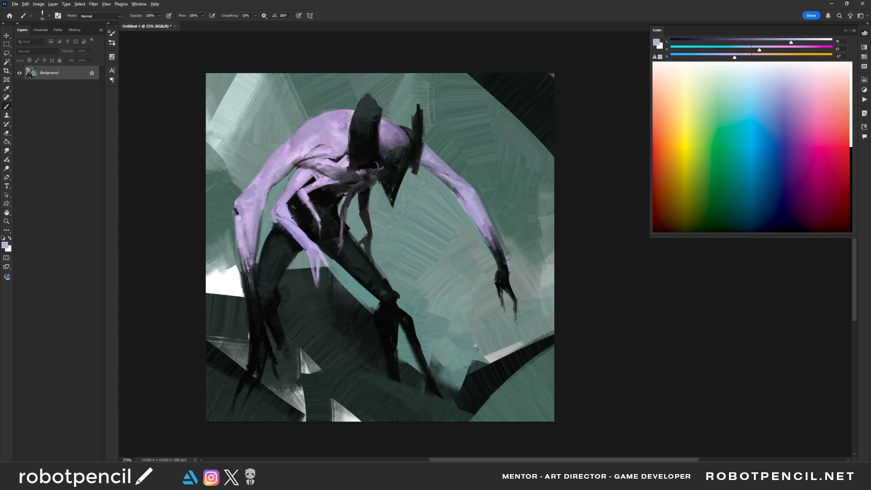
{"action": "left_click", "coordinate": [291, 220], "text": "alt"}
{"action": "left_click_drag", "start_coordinate": [286, 223], "coordinate": [314, 258]}
{"action": "left_click", "coordinate": [280, 229], "text": "alt"}
- Sample teal background tones and clean up the gap between the large forearm and the rear thigh
{"action": "left_click", "coordinate": [278, 223], "text": "alt"}
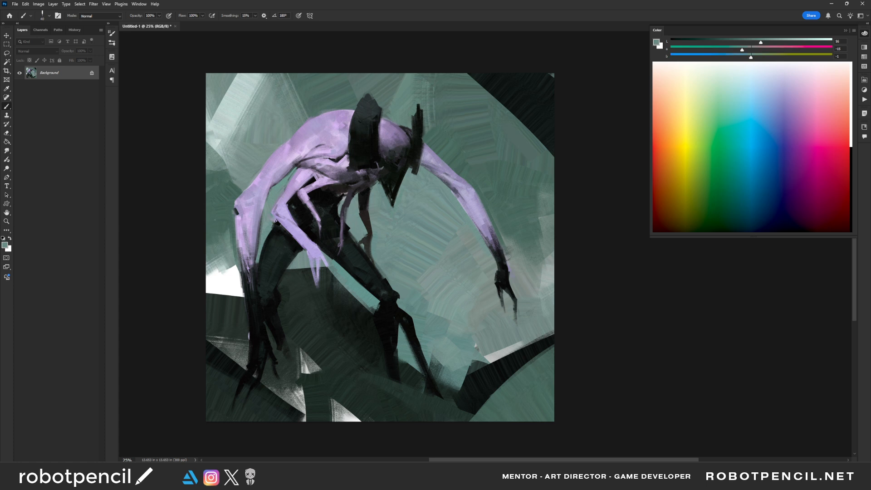
{"action": "left_click", "coordinate": [265, 210], "text": "alt"}
{"action": "left_click_drag", "start_coordinate": [263, 225], "coordinate": [256, 268]}
{"action": "left_click", "coordinate": [260, 266], "text": "alt"}
{"action": "left_click_drag", "start_coordinate": [257, 271], "coordinate": [262, 248]}
- Reset the brush colour to black, enlarge the brush and darken the large planted arm's forearm toward the wrist
{"action": "left_click", "coordinate": [405, 311], "text": "alt"}
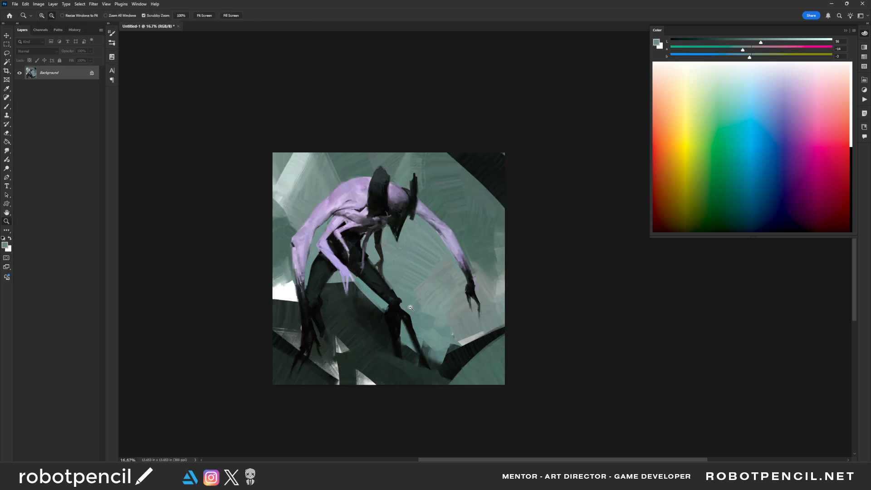
{"action": "left_click", "coordinate": [412, 307], "text": "alt"}
{"action": "left_click", "coordinate": [412, 307], "text": "alt"}
{"action": "left_click", "coordinate": [417, 307], "text": "ctrl"}
{"action": "left_click", "coordinate": [416, 307], "text": "ctrl"}
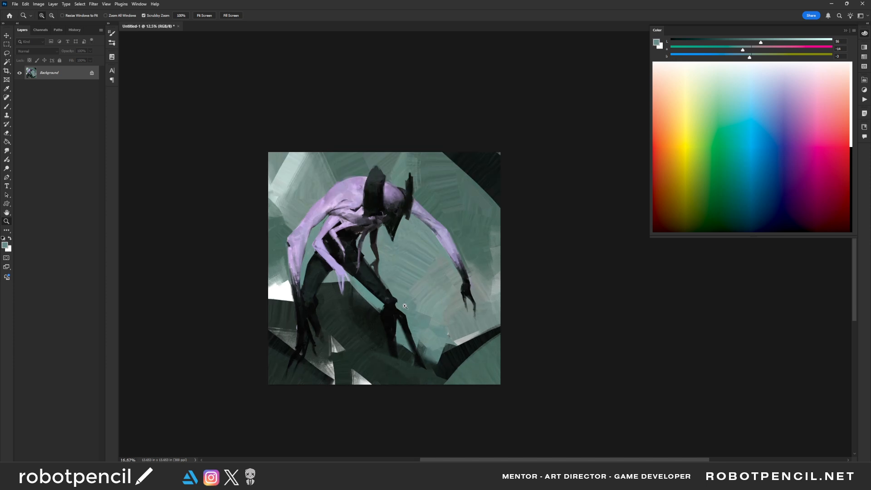
{"action": "left_click", "coordinate": [306, 304], "text": "ctrl"}
{"action": "key", "text": "d"}
{"action": "key", "text": "bracketright"}
{"action": "key", "text": "bracketright"}
{"action": "key", "text": "bracketright"}
{"action": "key", "text": "bracketright"}
{"action": "key", "text": "bracketright"}
{"action": "key", "text": "bracketright"}
{"action": "key", "text": "bracketright"}
{"action": "key", "text": "bracketright"}
{"action": "key", "text": "bracketright"}
{"action": "key", "text": "bracketright"}
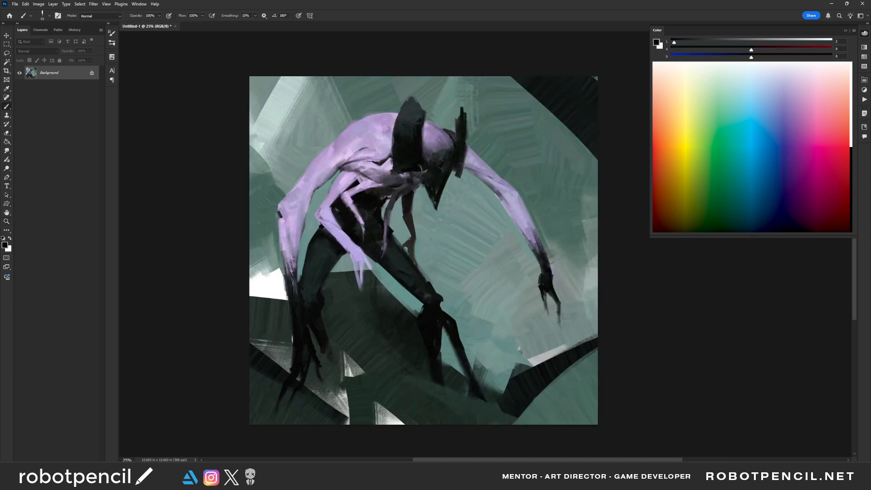
{"action": "mouse_move", "coordinate": [296, 266]}
{"action": "left_mouse_down"}
{"action": "mouse_move", "coordinate": [297, 245]}
{"action": "mouse_move", "coordinate": [293, 263]}
{"action": "left_mouse_up"}
{"action": "left_click_drag", "start_coordinate": [292, 292], "coordinate": [291, 255]}
{"action": "mouse_move", "coordinate": [291, 270]}
{"action": "left_mouse_down"}
{"action": "mouse_move", "coordinate": [291, 290]}
{"action": "mouse_move", "coordinate": [285, 213]}
{"action": "mouse_move", "coordinate": [285, 281]}
{"action": "left_mouse_up"}
- Sample grey-lavender with a smaller brush and streak it down the planted forearm's outer edge into the black wrist
{"action": "key", "text": "bracketleft"}
{"action": "key", "text": "bracketleft"}
{"action": "key", "text": "bracketleft"}
{"action": "key", "text": "bracketleft"}
{"action": "key", "text": "bracketleft"}
{"action": "key", "text": "bracketleft"}
{"action": "key", "text": "bracketleft"}
{"action": "key", "text": "bracketleft"}
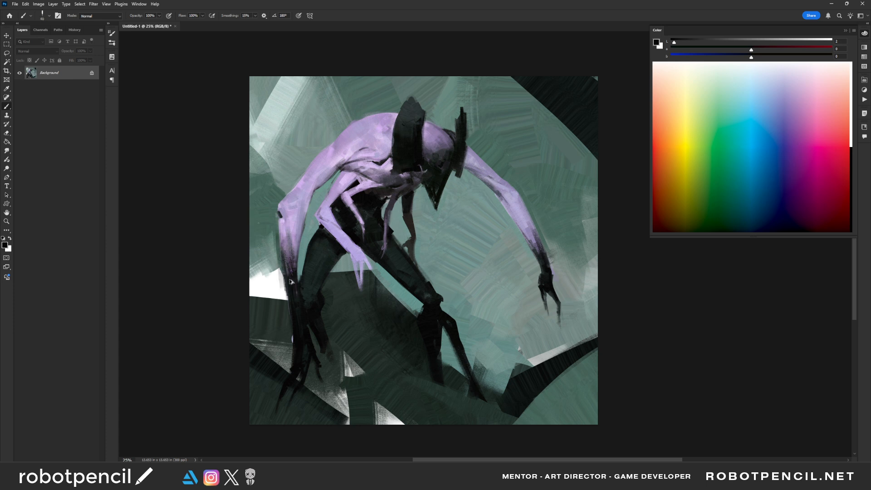
{"action": "left_click", "coordinate": [283, 246], "text": "alt"}
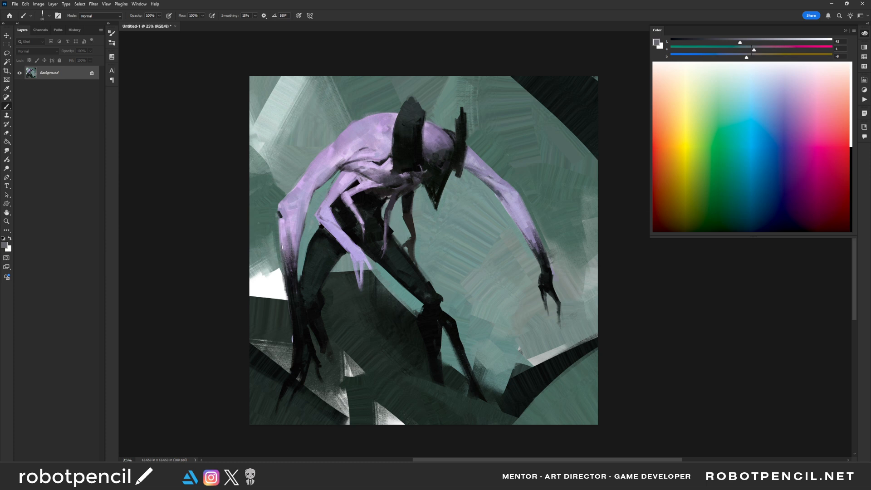
{"action": "left_click_drag", "start_coordinate": [289, 292], "coordinate": [284, 263]}
{"action": "left_click", "coordinate": [300, 304], "text": "alt"}
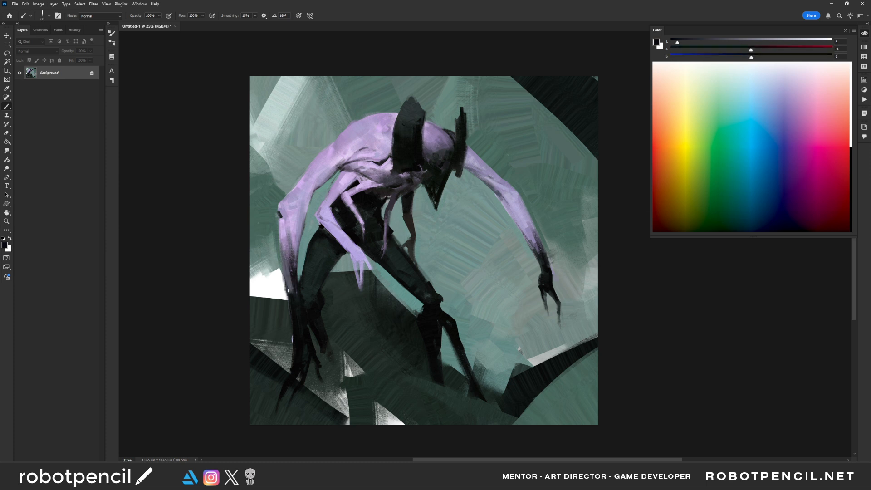
{"action": "key", "text": "ctrl+z"}
{"action": "key", "text": "bracketleft"}
{"action": "mouse_move", "coordinate": [281, 240]}
{"action": "left_mouse_down"}
{"action": "mouse_move", "coordinate": [287, 311]}
{"action": "mouse_move", "coordinate": [287, 303]}
{"action": "left_mouse_up"}
{"action": "left_click", "coordinate": [287, 332], "text": "alt"}
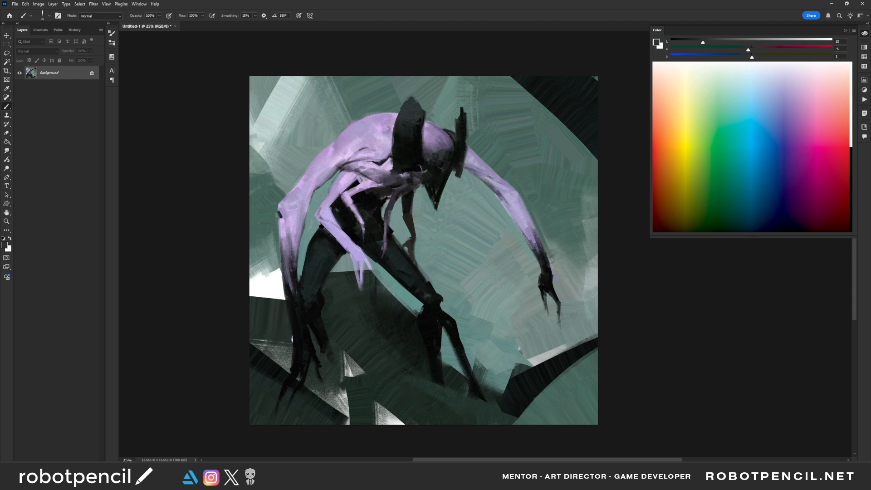
- Mirror the canvas, sample dark grey from the tall horn band and paint thin stripes across the pointed black face
{"action": "key", "text": "F2"}
{"action": "left_click_drag", "start_coordinate": [514, 313], "coordinate": [477, 379]}
{"action": "left_click", "coordinate": [373, 254], "text": "alt"}
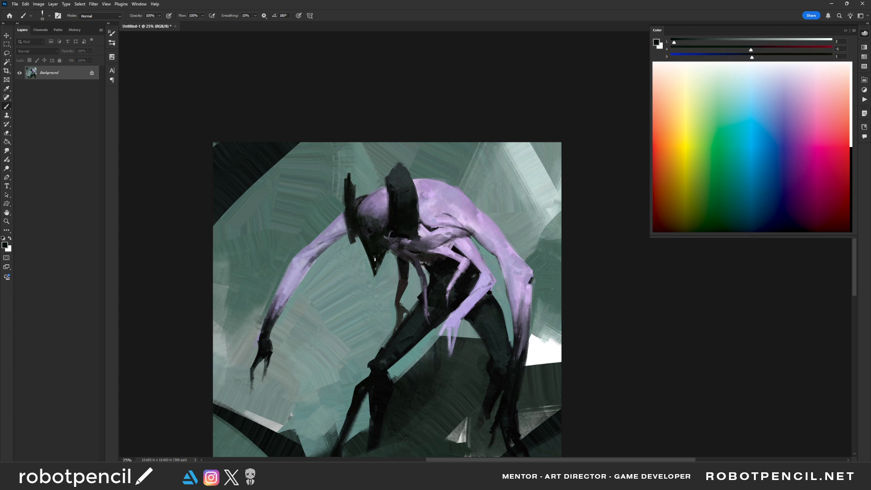
{"action": "left_click", "coordinate": [403, 180], "text": "alt"}
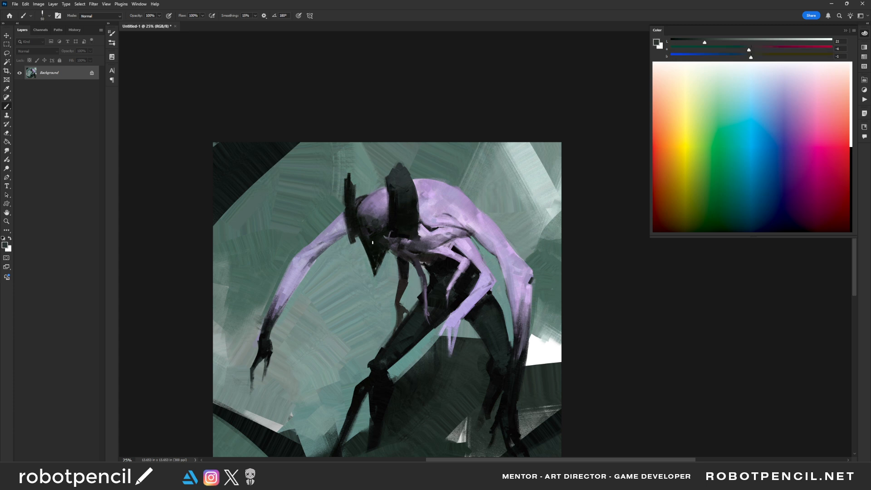
{"action": "key", "text": "bracketright"}
{"action": "key", "text": "z"}
{"action": "left_click", "coordinate": [399, 244], "text": "alt"}
{"action": "left_click", "coordinate": [400, 244], "text": "alt"}
{"action": "key", "text": "F2"}
{"action": "key", "text": "z"}
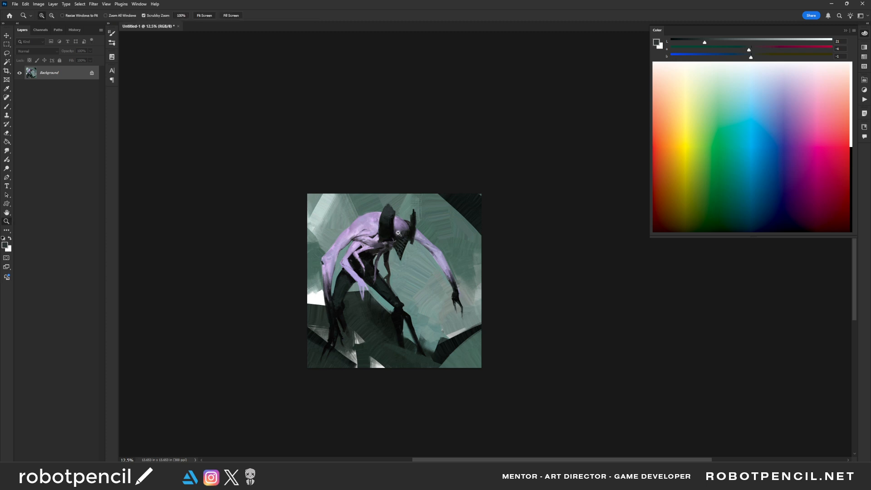
- Sample dark tones from the face and refine its striped surface and jaw edge
{"action": "left_click", "coordinate": [397, 232]}
{"action": "left_click", "coordinate": [398, 231]}
{"action": "left_click", "coordinate": [402, 226]}
{"action": "key", "text": "b"}
{"action": "left_click", "coordinate": [402, 258], "text": "alt"}
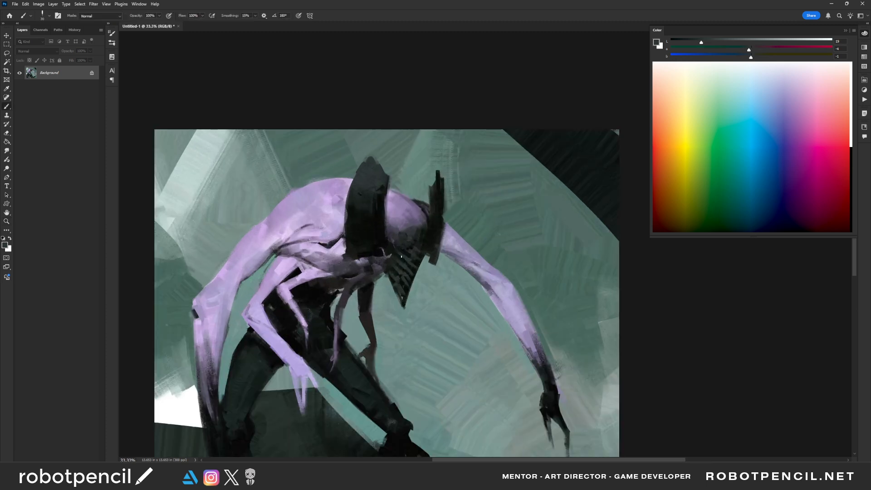
{"action": "key", "text": "bracketright"}
{"action": "left_click", "coordinate": [408, 290], "text": "alt"}
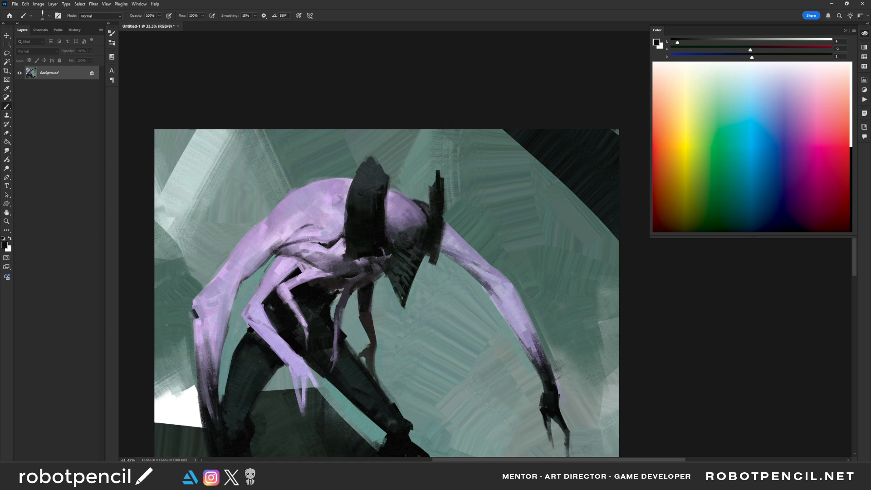
{"action": "left_click_drag", "start_coordinate": [392, 288], "coordinate": [388, 272]}
- Touch up the tall horn band with sampled dark grey, and darken the area behind the jaw with black
{"action": "left_click", "coordinate": [377, 192], "text": "alt"}
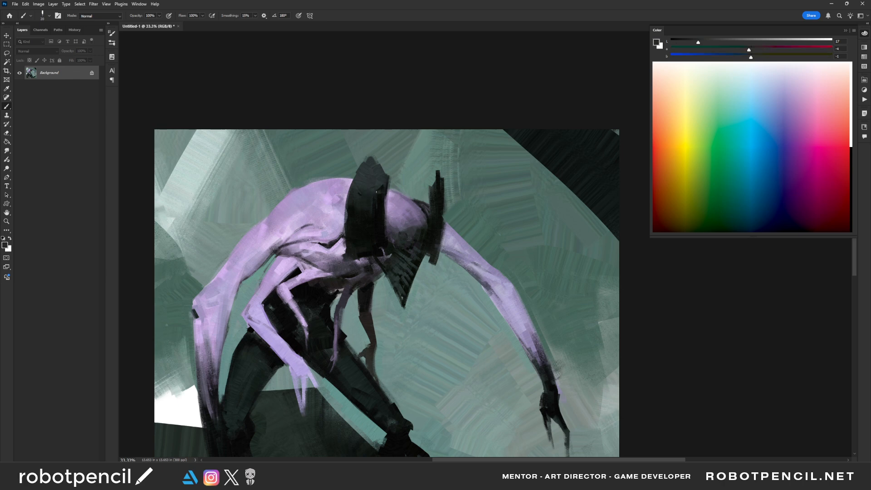
{"action": "key", "text": "bracketright"}
{"action": "left_click_drag", "start_coordinate": [376, 217], "coordinate": [381, 216]}
{"action": "key", "text": "d"}
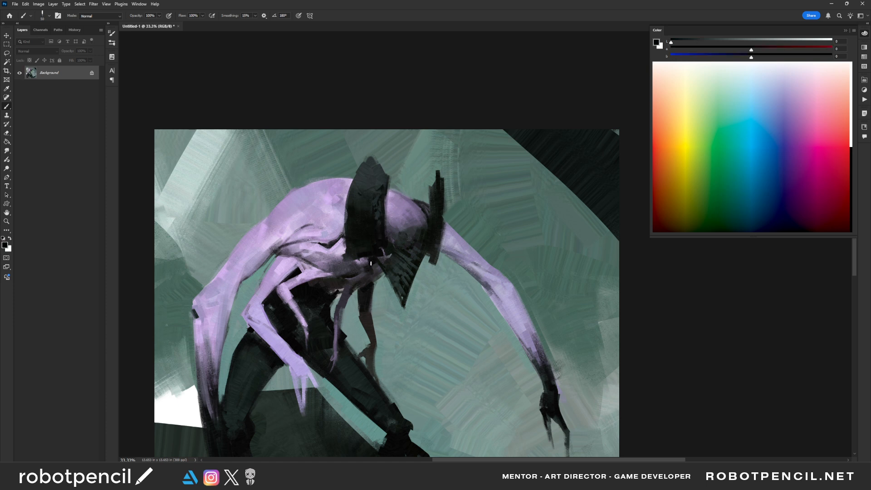
{"action": "mouse_move", "coordinate": [374, 271]}
{"action": "left_mouse_down"}
{"action": "mouse_move", "coordinate": [382, 269]}
{"action": "mouse_move", "coordinate": [363, 282]}
{"action": "mouse_move", "coordinate": [374, 281]}
{"action": "mouse_move", "coordinate": [358, 279]}
{"action": "left_mouse_up"}
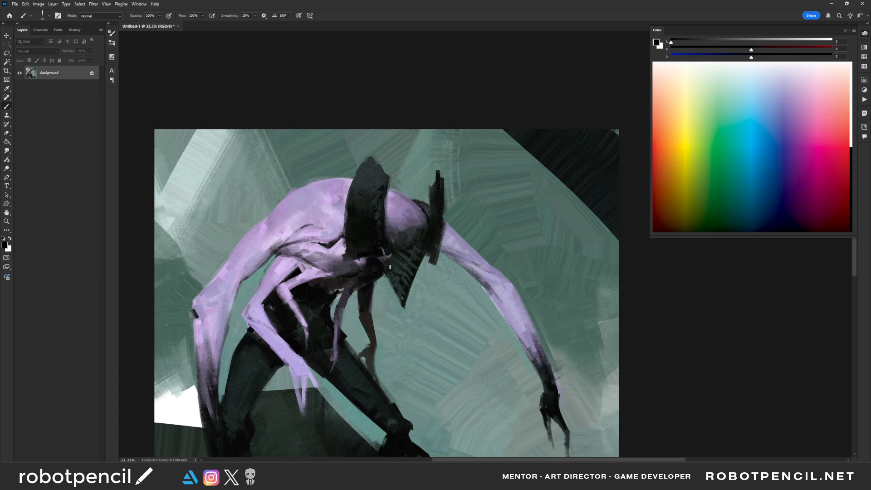
- Mirror the canvas, sample purple and lavender tones from the head and blend the shading on its dome
{"action": "key", "text": "z"}
{"action": "left_click", "coordinate": [395, 301], "text": "alt"}
{"action": "left_click", "coordinate": [396, 302], "text": "alt"}
{"action": "left_click", "coordinate": [396, 301], "text": "alt"}
{"action": "left_click", "coordinate": [395, 302], "text": "alt"}
{"action": "left_click", "coordinate": [405, 305]}
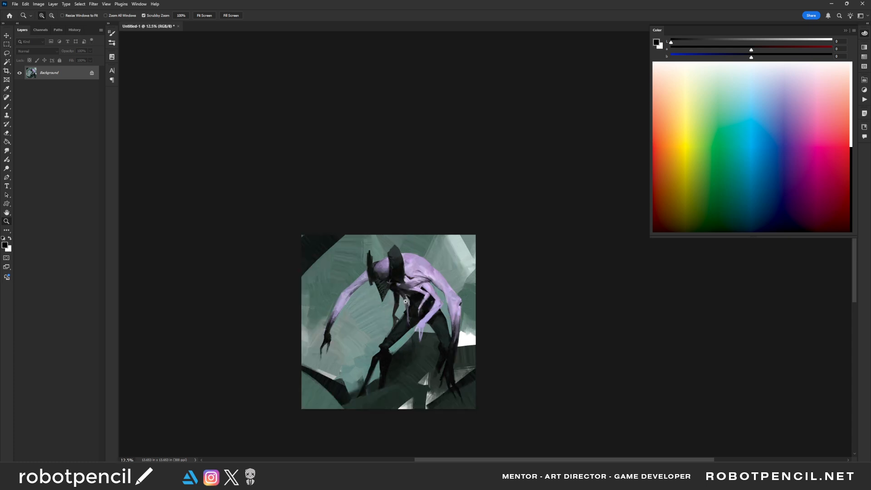
{"action": "left_click", "coordinate": [407, 293]}
{"action": "left_click", "coordinate": [404, 282]}
{"action": "left_click", "coordinate": [396, 283]}
{"action": "key", "text": "b"}
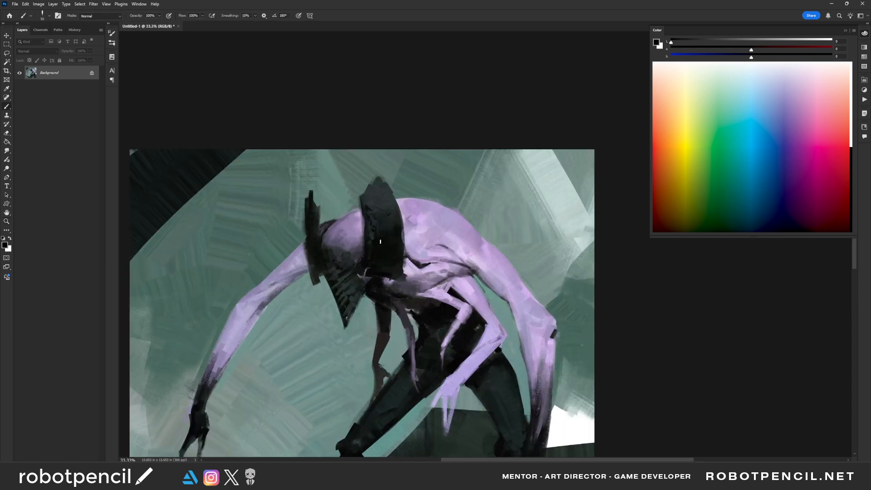
{"action": "left_click", "coordinate": [343, 245], "text": "alt"}
{"action": "left_click", "coordinate": [340, 252], "text": "alt"}
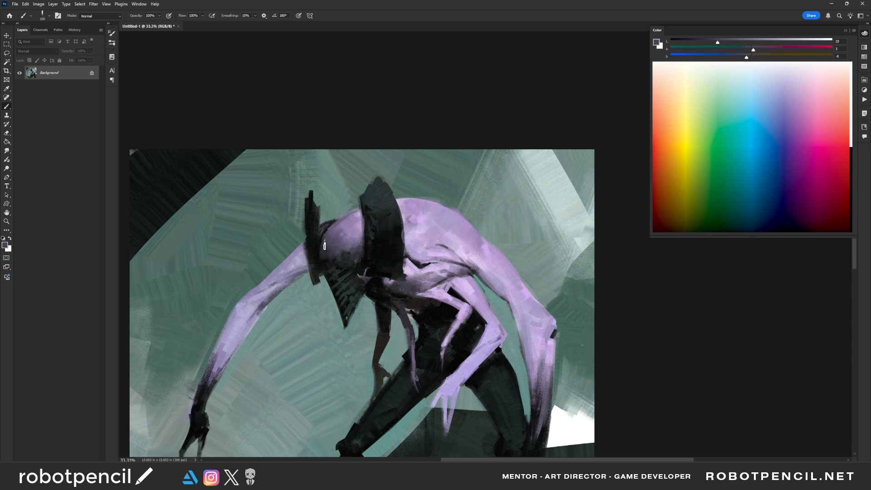
{"action": "left_click", "coordinate": [357, 221], "text": "alt"}
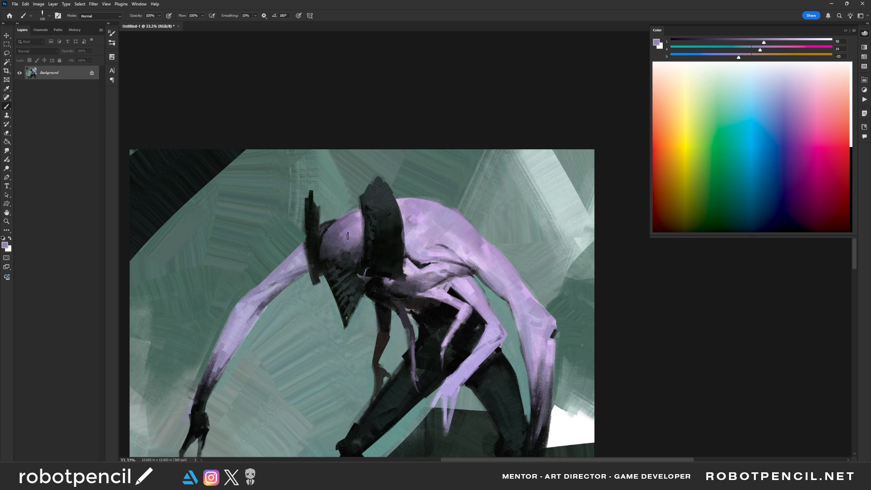
{"action": "left_click", "coordinate": [341, 234], "text": "alt"}
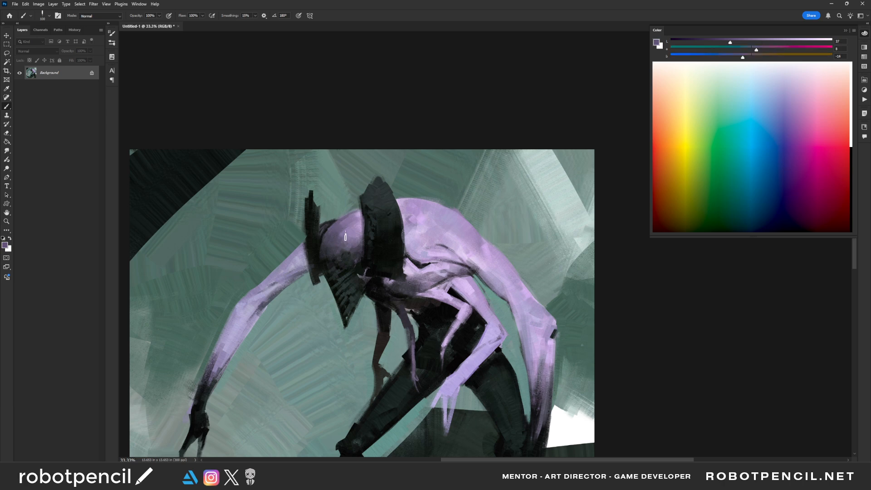
- Mirror the canvas back, sample pale lavender and refine the muscle folds below the shoulder with a smaller brush
{"action": "key", "text": "z"}
{"action": "left_click", "coordinate": [446, 284], "text": "alt"}
{"action": "left_click", "coordinate": [446, 282], "text": "alt"}
{"action": "left_click", "coordinate": [450, 277], "text": "alt"}
{"action": "key", "text": "ctrl+f"}
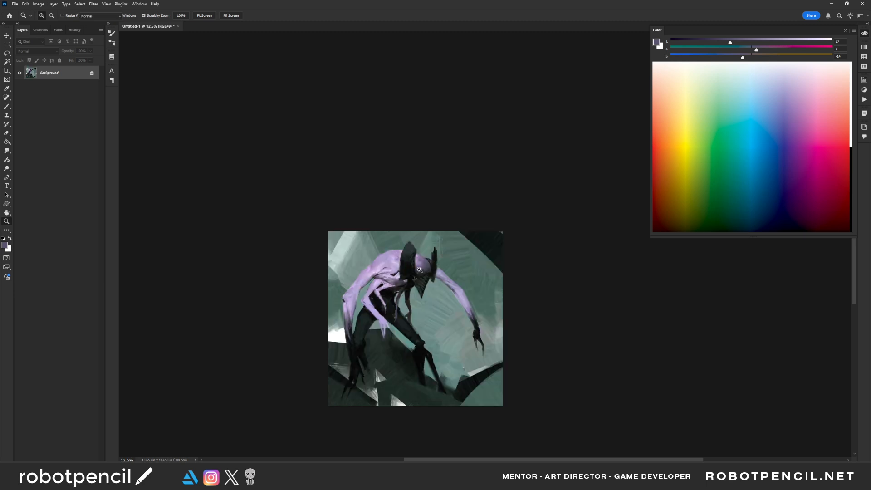
{"action": "left_click", "coordinate": [413, 272]}
{"action": "left_click", "coordinate": [410, 269]}
{"action": "left_click", "coordinate": [408, 267]}
{"action": "left_click_drag", "start_coordinate": [375, 272], "coordinate": [391, 232]}
{"action": "key", "text": "b"}
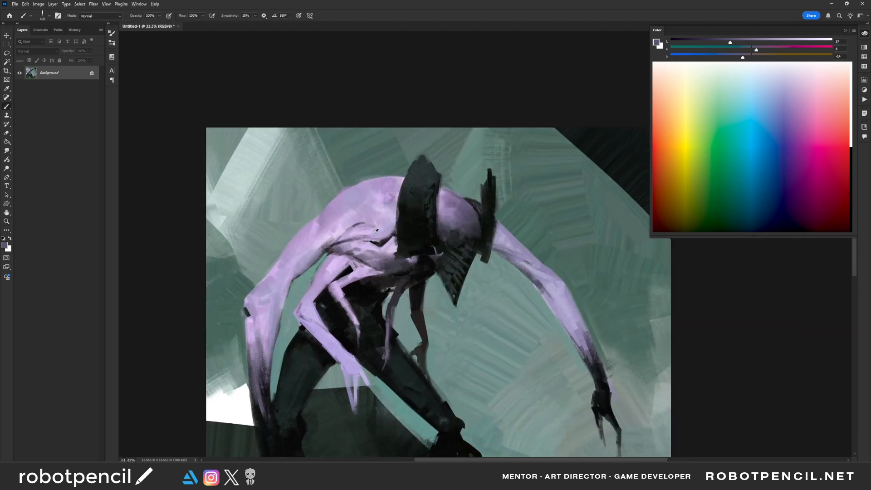
{"action": "left_click", "coordinate": [374, 234], "text": "alt"}
{"action": "left_click", "coordinate": [366, 233], "text": "alt"}
{"action": "key", "text": "bracketleft"}
{"action": "key", "text": "bracketleft"}
{"action": "key", "text": "bracketleft"}
{"action": "key", "text": "bracketleft"}
{"action": "key", "text": "bracketleft"}
{"action": "key", "text": "bracketleft"}
{"action": "key", "text": "bracketleft"}
{"action": "key", "text": "bracketleft"}
{"action": "key", "text": "bracketleft"}
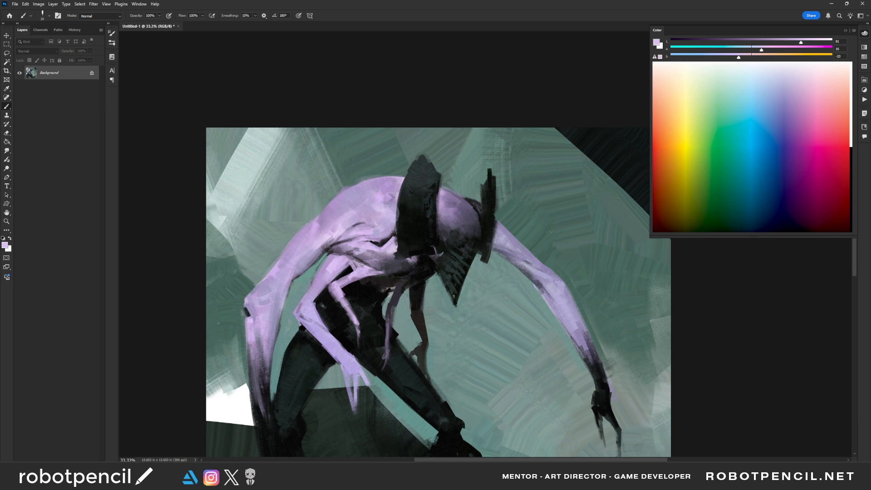
- Enlarge the brush, add pale lavender strokes across the chest toward the front arm and undo the last stroke
{"action": "key", "text": "bracketright"}
{"action": "key", "text": "bracketright"}
{"action": "key", "text": "bracketright"}
{"action": "left_click_drag", "start_coordinate": [378, 264], "coordinate": [388, 267]}
{"action": "mouse_move", "coordinate": [393, 267]}
{"action": "left_mouse_down"}
{"action": "mouse_move", "coordinate": [325, 279]}
{"action": "mouse_move", "coordinate": [312, 322]}
{"action": "left_mouse_up"}
{"action": "key", "text": "ctrl+z"}
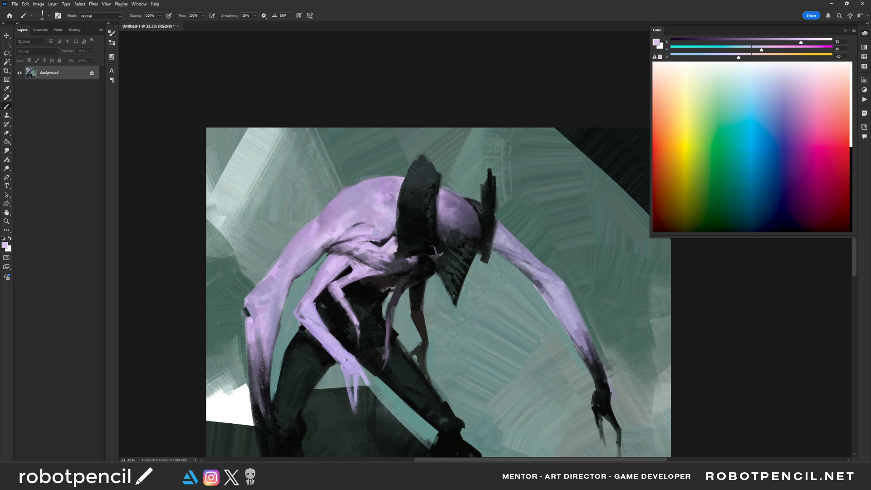
- Sample muted lavender with a smaller brush and lighten the thin arm hanging beneath the chest
{"action": "left_click_drag", "start_coordinate": [383, 334], "coordinate": [401, 280]}
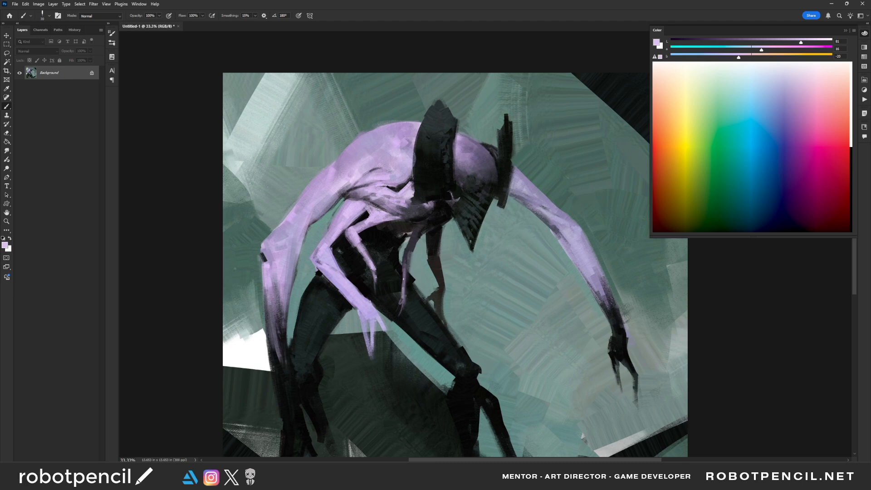
{"action": "key", "text": "bracketleft"}
{"action": "left_click", "coordinate": [404, 272], "text": "alt"}
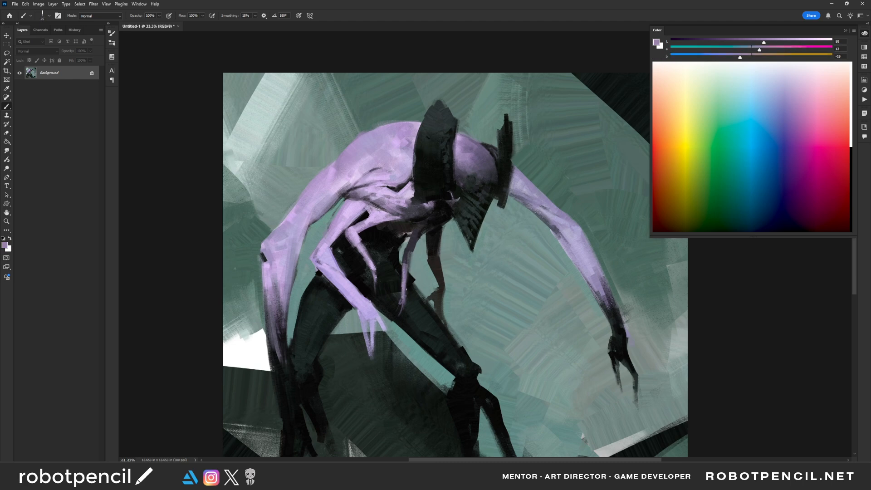
{"action": "left_click_drag", "start_coordinate": [407, 290], "coordinate": [409, 273]}
{"action": "left_click", "coordinate": [407, 269], "text": "alt"}
- Sample lavender from the small inner arm and define its forearm and the fingers on both small hands
{"action": "left_click", "coordinate": [357, 233], "text": "alt"}
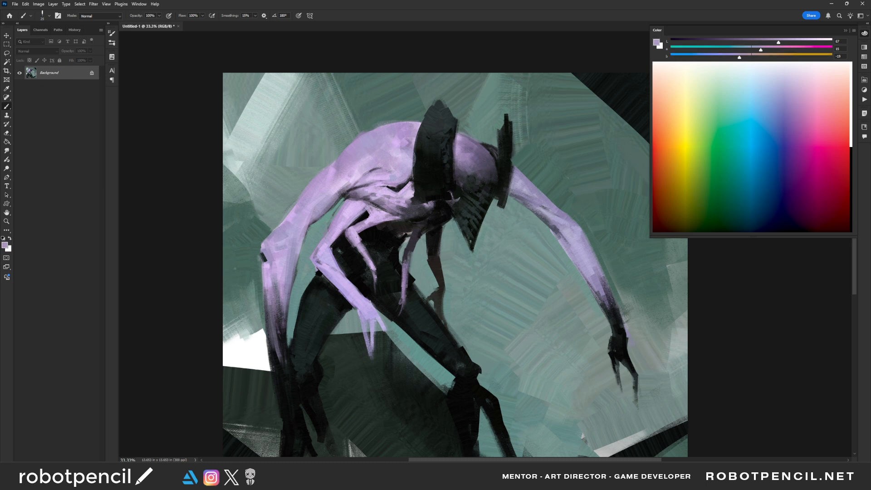
{"action": "left_click_drag", "start_coordinate": [355, 231], "coordinate": [369, 253]}
{"action": "left_click_drag", "start_coordinate": [377, 275], "coordinate": [381, 295]}
{"action": "left_click_drag", "start_coordinate": [400, 298], "coordinate": [402, 316]}
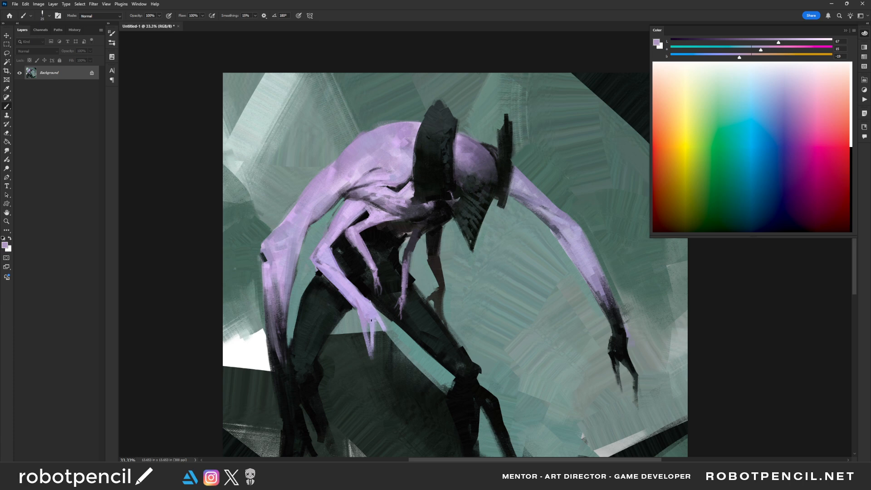
- Enlarge the brush and build up the back of the front small arm's hand in lavender
{"action": "key", "text": "bracketright"}
{"action": "key", "text": "bracketright"}
{"action": "mouse_move", "coordinate": [366, 312]}
{"action": "left_mouse_down"}
{"action": "mouse_move", "coordinate": [358, 307]}
{"action": "mouse_move", "coordinate": [374, 311]}
{"action": "left_mouse_up"}
- Sample lavender at the front arm's elbow and reinforce the forearm down to the wrist with a larger brush
{"action": "left_click", "coordinate": [321, 266], "text": "alt"}
{"action": "left_click", "coordinate": [319, 269], "text": "alt"}
{"action": "key", "text": "bracketright"}
{"action": "key", "text": "bracketright"}
{"action": "key", "text": "bracketright"}
{"action": "left_click", "coordinate": [342, 277], "text": "alt"}
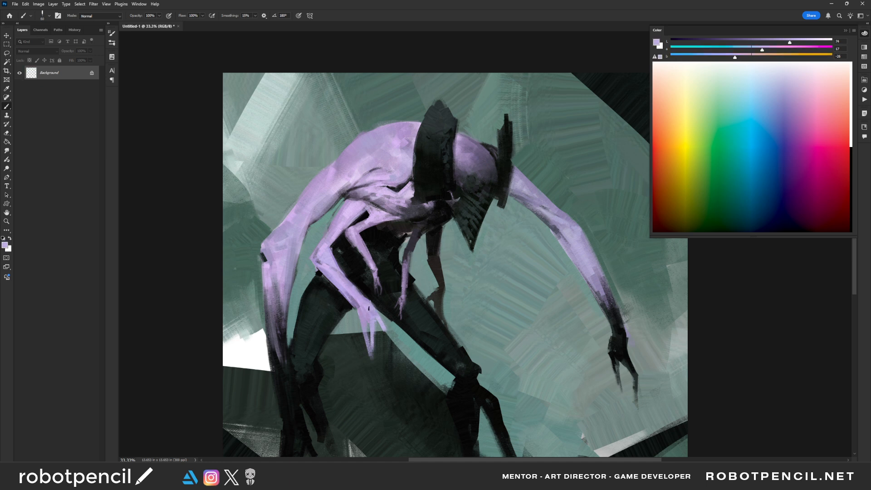
{"action": "left_click_drag", "start_coordinate": [351, 284], "coordinate": [371, 302]}
{"action": "left_click", "coordinate": [362, 287], "text": "alt"}
{"action": "mouse_move", "coordinate": [361, 291]}
{"action": "left_mouse_down"}
{"action": "mouse_move", "coordinate": [350, 280]}
{"action": "mouse_move", "coordinate": [370, 301]}
{"action": "left_mouse_up"}
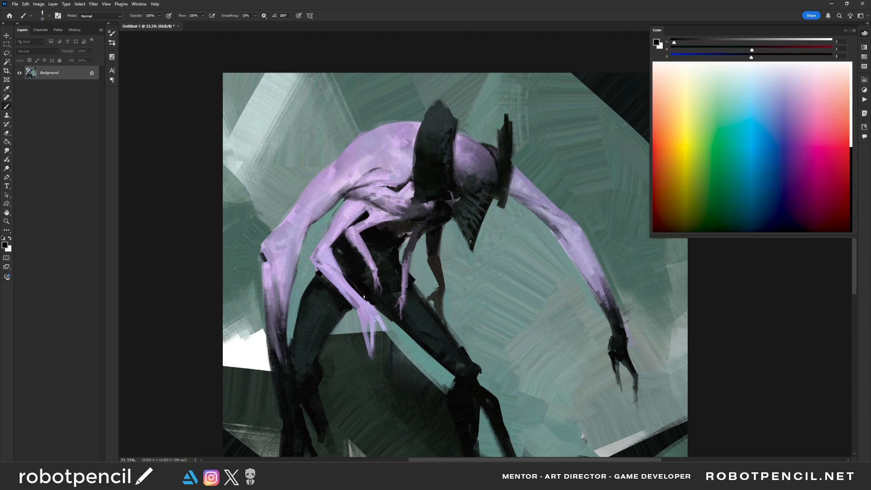
- Mirror the canvas and trim the edges around the front arm's wrist with sampled black and teal background tones
{"action": "key", "text": "z"}
{"action": "left_click", "coordinate": [476, 316], "text": "alt"}
{"action": "left_click", "coordinate": [479, 312], "text": "alt"}
{"action": "key", "text": "F2"}
{"action": "key", "text": "F2"}
{"action": "key", "text": "F2"}
{"action": "key", "text": "F2"}
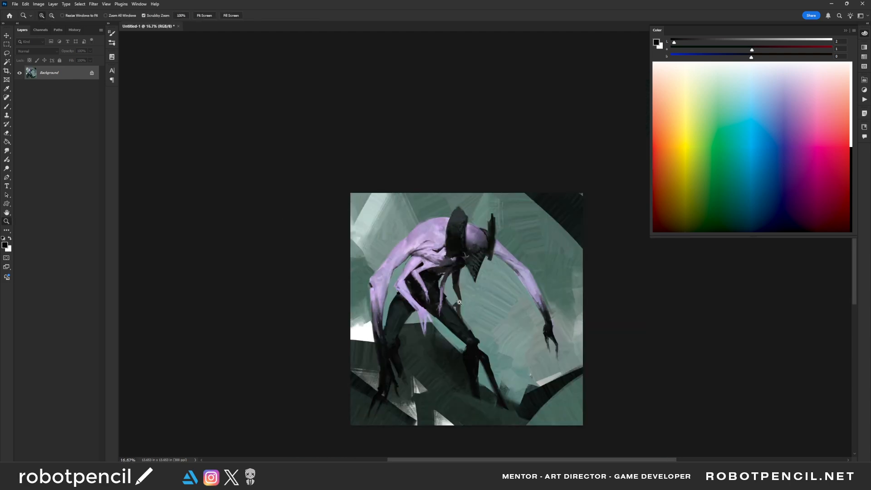
{"action": "key", "text": "F2"}
{"action": "left_click", "coordinate": [483, 321]}
{"action": "left_click", "coordinate": [483, 321]}
{"action": "left_click_drag", "start_coordinate": [511, 323], "coordinate": [366, 288]}
{"action": "key", "text": "b"}
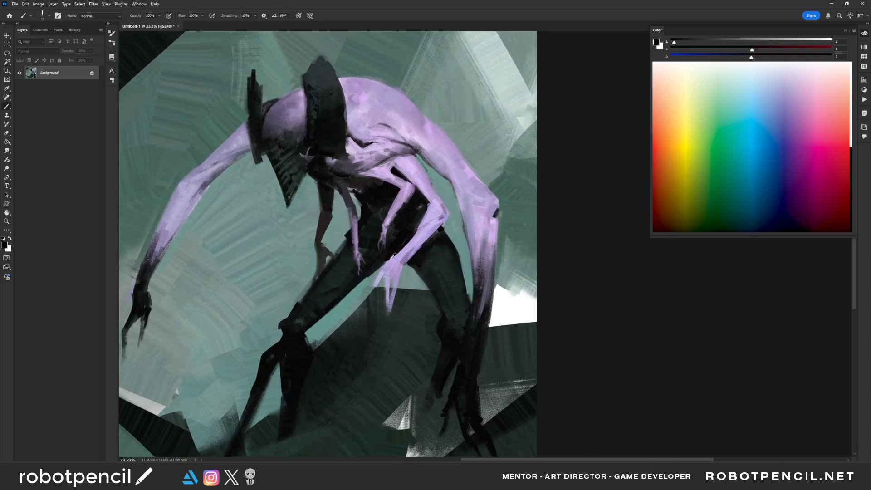
{"action": "left_click", "coordinate": [393, 256], "text": "alt"}
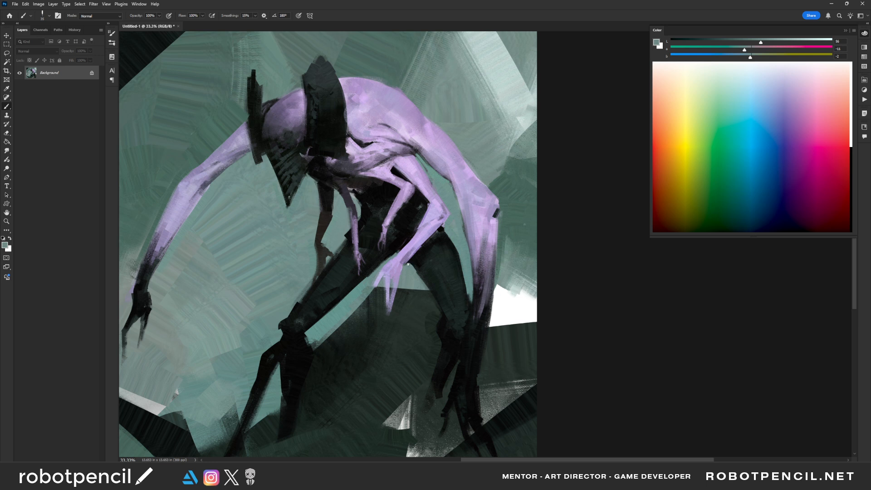
- Sample lavender, extend the front hand's long pointed fingers and pick a paler lavender from the figure
{"action": "left_click", "coordinate": [399, 256], "text": "alt"}
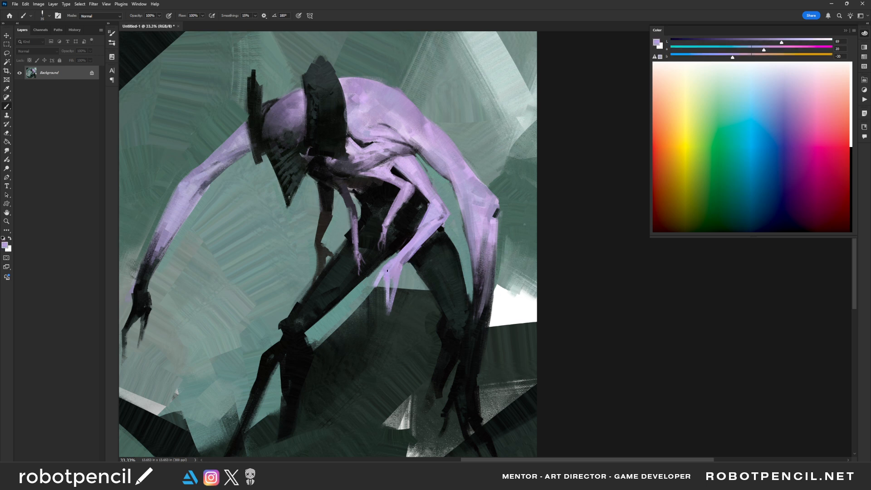
{"action": "mouse_move", "coordinate": [386, 285]}
{"action": "left_mouse_down"}
{"action": "mouse_move", "coordinate": [386, 309]}
{"action": "mouse_move", "coordinate": [395, 294]}
{"action": "mouse_move", "coordinate": [384, 327]}
{"action": "left_mouse_up"}
{"action": "left_click_drag", "start_coordinate": [377, 283], "coordinate": [369, 303]}
{"action": "left_click_drag", "start_coordinate": [417, 220], "coordinate": [444, 264]}
{"action": "left_click", "coordinate": [447, 224], "text": "alt"}
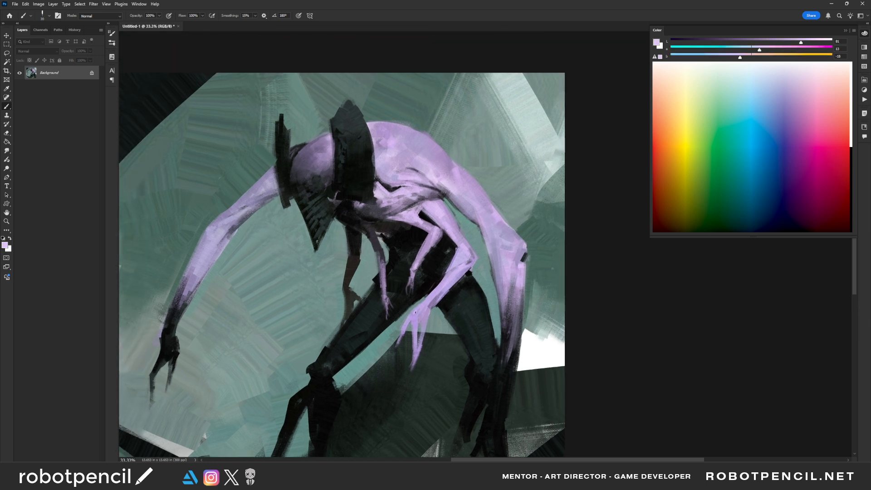
- Build up the back of the front small arm's hand and touch up the upper small arm in pale lavender
{"action": "left_click_drag", "start_coordinate": [413, 320], "coordinate": [431, 309]}
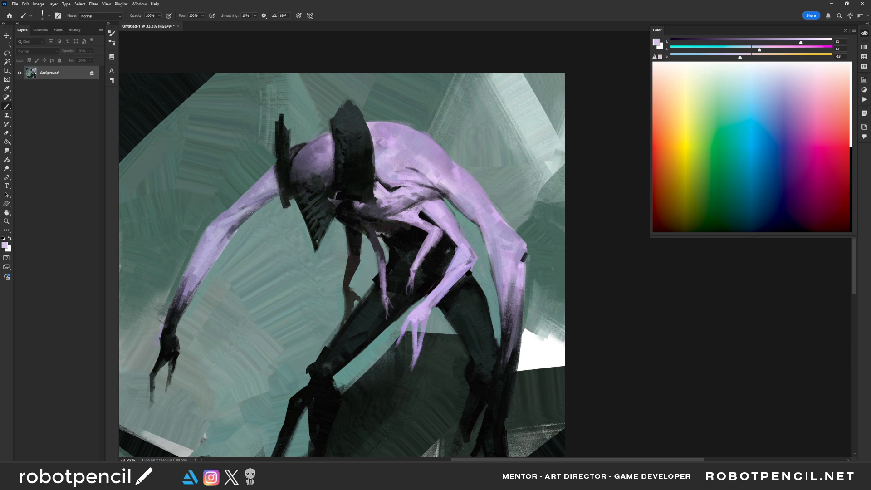
{"action": "mouse_move", "coordinate": [429, 235]}
{"action": "left_mouse_down"}
{"action": "mouse_move", "coordinate": [422, 252]}
{"action": "mouse_move", "coordinate": [429, 231]}
{"action": "mouse_move", "coordinate": [421, 222]}
{"action": "left_mouse_up"}
{"action": "left_click_drag", "start_coordinate": [241, 259], "coordinate": [350, 285]}
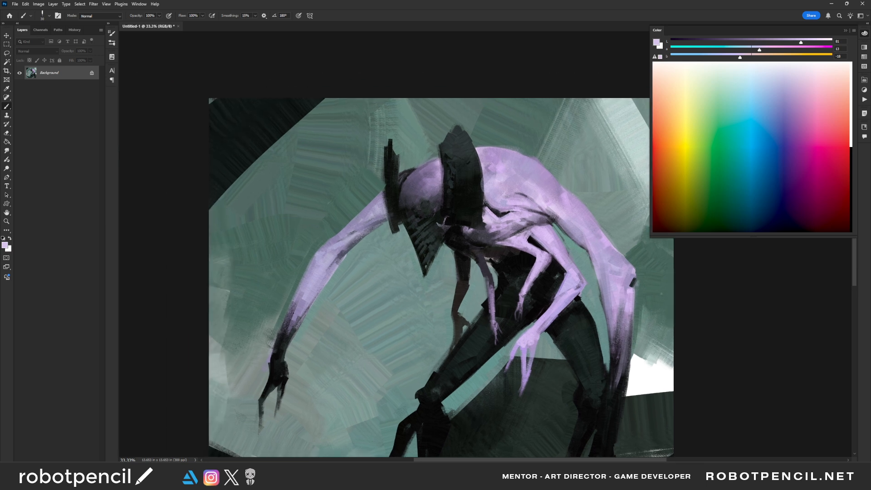
- Reinforce the long outstretched arm with pale lavender strokes along the dark wrist, forearm, upper arm and shoulder
{"action": "left_click_drag", "start_coordinate": [293, 313], "coordinate": [281, 346]}
{"action": "mouse_move", "coordinate": [292, 309]}
{"action": "left_mouse_down"}
{"action": "mouse_move", "coordinate": [277, 353]}
{"action": "mouse_move", "coordinate": [279, 346]}
{"action": "left_mouse_up"}
{"action": "left_click_drag", "start_coordinate": [303, 293], "coordinate": [299, 308]}
{"action": "mouse_move", "coordinate": [337, 251]}
{"action": "left_mouse_down"}
{"action": "mouse_move", "coordinate": [329, 258]}
{"action": "mouse_move", "coordinate": [361, 229]}
{"action": "left_mouse_up"}
{"action": "left_click_drag", "start_coordinate": [384, 199], "coordinate": [383, 207]}
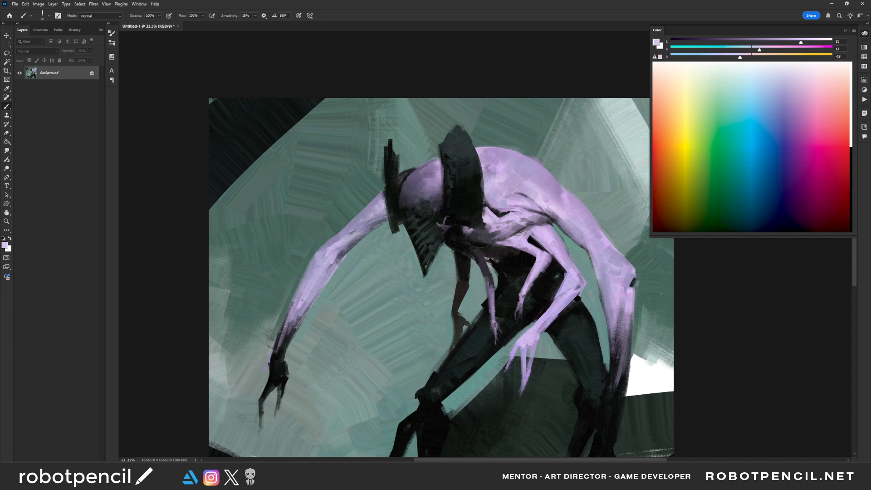
- Sample black from the large horn-like band and paint a dark round eye socket on the lavender head
{"action": "left_click", "coordinate": [481, 179], "text": "alt"}
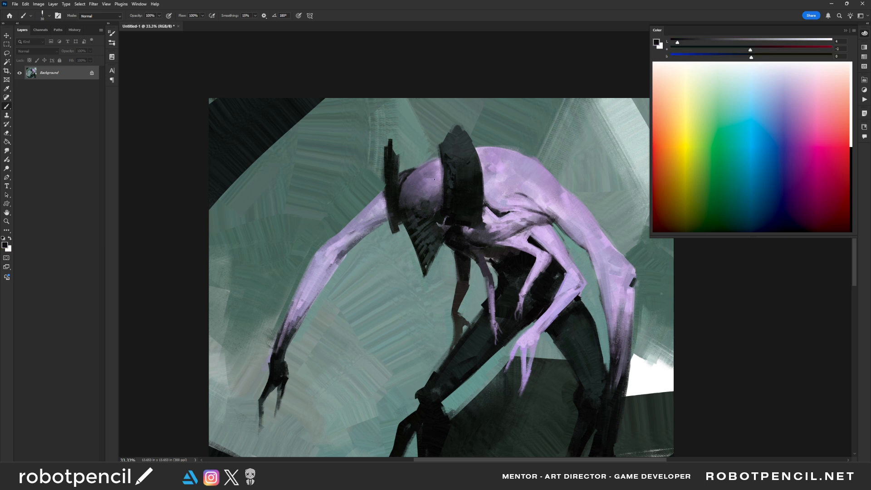
{"action": "left_click", "coordinate": [446, 214], "text": "alt"}
{"action": "left_click", "coordinate": [446, 210], "text": "alt"}
{"action": "left_click_drag", "start_coordinate": [447, 215], "coordinate": [431, 200]}
- Mirror the canvas horizontally and check the whole figure's silhouette and proportions
{"action": "key", "text": "ctrl+minus"}
{"action": "key", "text": "ctrl+minus"}
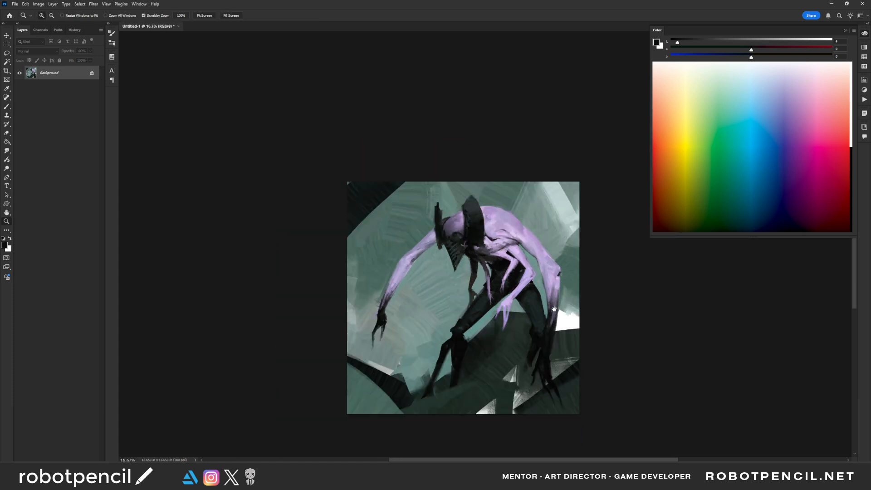
{"action": "key", "text": "ctrl+f"}
{"action": "left_click_drag", "start_coordinate": [476, 296], "coordinate": [546, 216]}
{"action": "left_click", "coordinate": [391, 231], "text": "ctrl"}
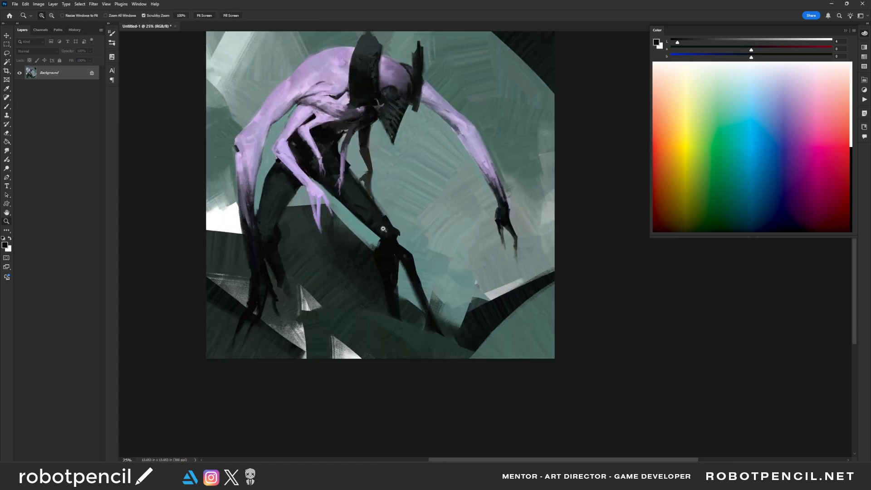
{"action": "left_click_drag", "start_coordinate": [396, 200], "coordinate": [399, 260]}
{"action": "left_click_drag", "start_coordinate": [473, 309], "coordinate": [524, 323]}
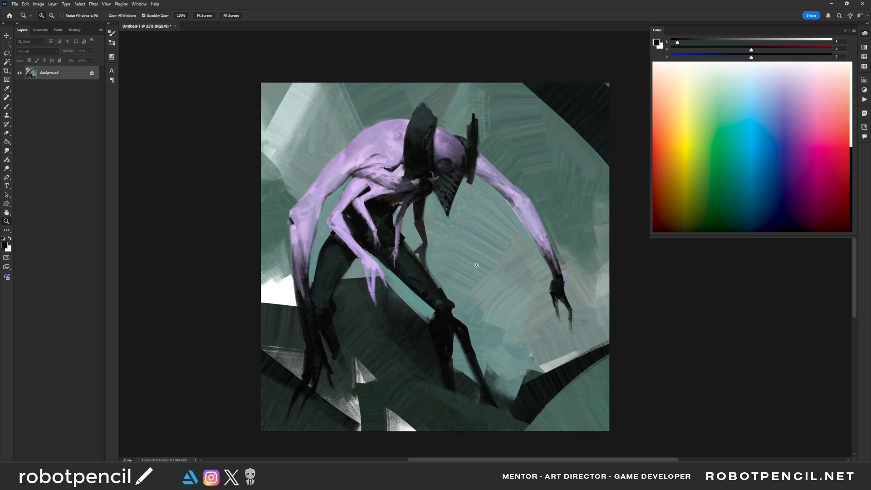
{"action": "mouse_move", "coordinate": [477, 265]}
{"action": "left_mouse_down"}
{"action": "mouse_move", "coordinate": [516, 259]}
{"action": "mouse_move", "coordinate": [513, 243]}
{"action": "left_mouse_up"}
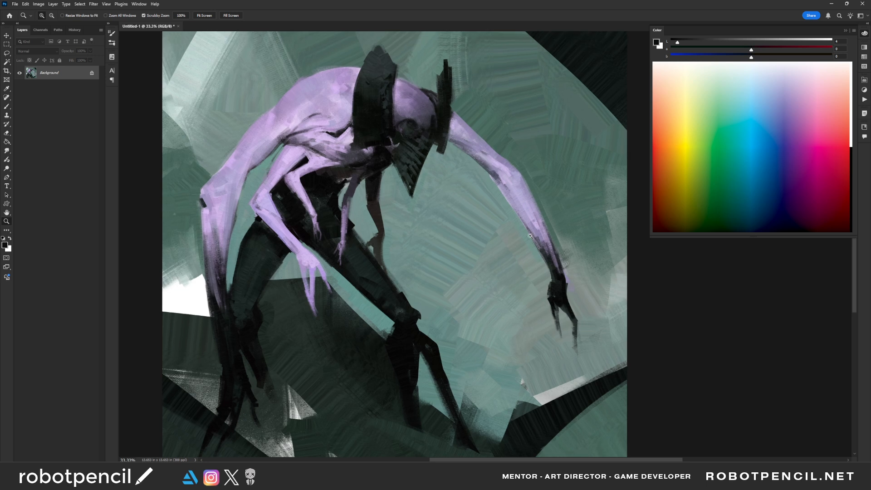
{"action": "left_click_drag", "start_coordinate": [535, 314], "coordinate": [523, 274]}
- Touch up the pale background below the outstretched hand with a sampled tone and switch to full-screen view
{"action": "key", "text": "b"}
{"action": "left_click", "coordinate": [533, 335], "text": "alt"}
{"action": "mouse_move", "coordinate": [573, 339]}
{"action": "left_mouse_down"}
{"action": "mouse_move", "coordinate": [528, 362]}
{"action": "mouse_move", "coordinate": [575, 339]}
{"action": "mouse_move", "coordinate": [523, 303]}
{"action": "mouse_move", "coordinate": [531, 338]}
{"action": "left_mouse_up"}
{"action": "key", "text": "f"}
{"action": "key", "text": "f"}
{"action": "left_click", "coordinate": [536, 326], "text": "ctrl"}
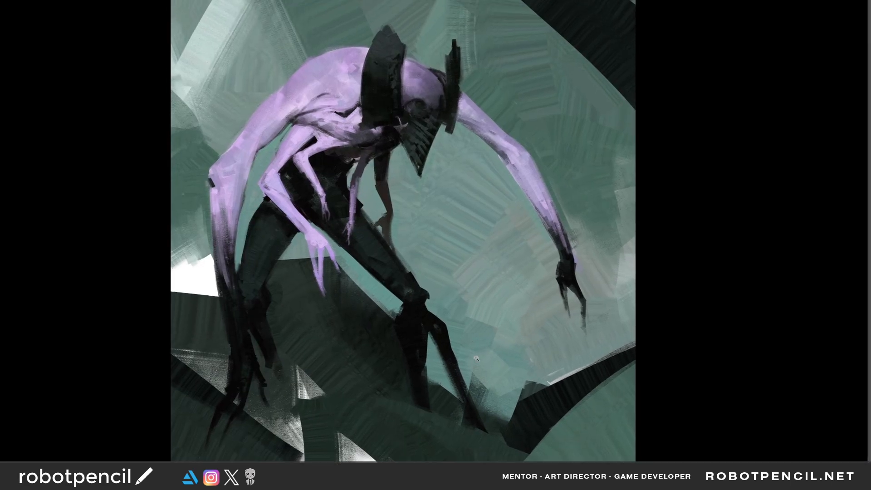